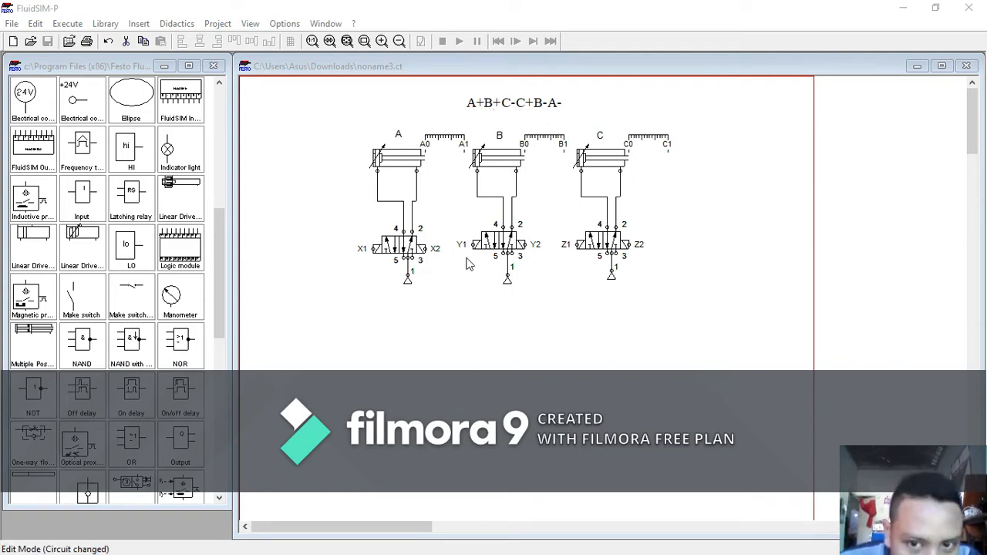
# Examine the double acting cylinders A, B and C in the pneumatic circuit one after another
pyautogui.click(409, 162)
pyautogui.click(496, 162)
pyautogui.click(582, 163)
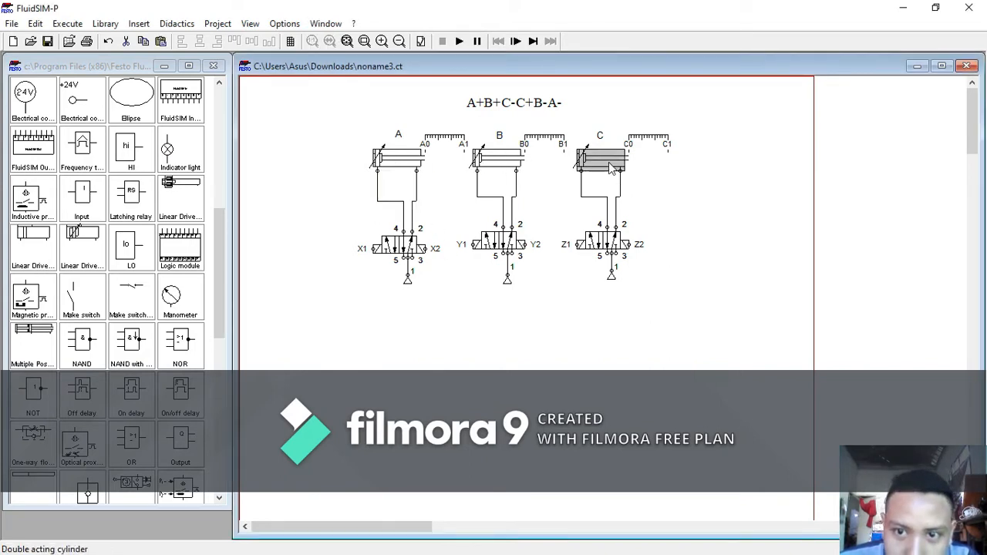
pyautogui.click(499, 165)
pyautogui.click(401, 165)
pyautogui.click(494, 168)
pyautogui.click(594, 165)
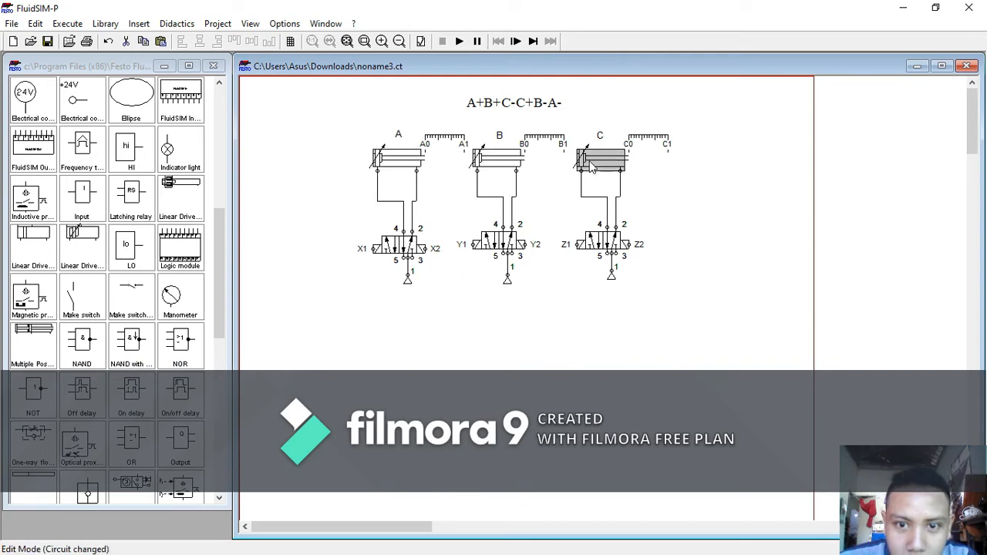
pyautogui.click(409, 165)
pyautogui.click(490, 165)
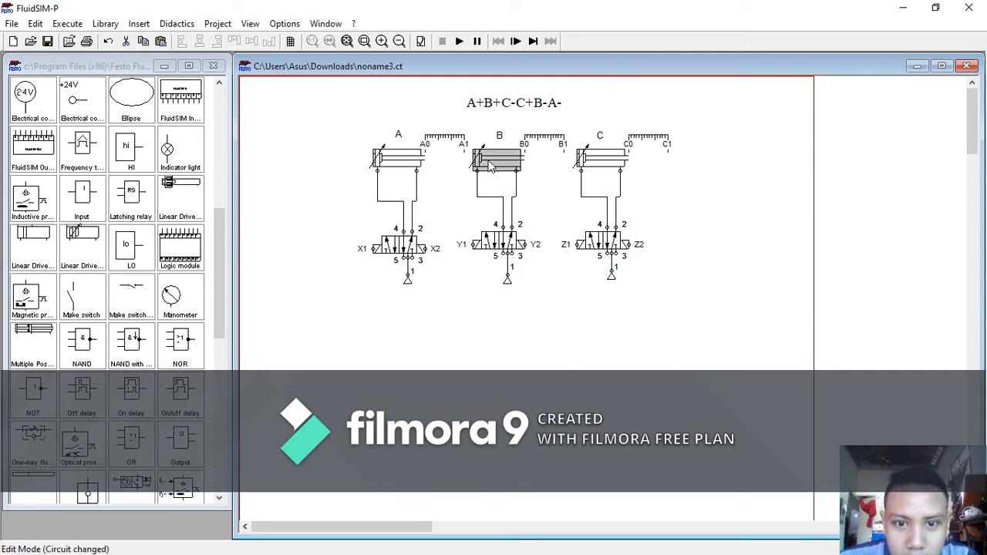
pyautogui.click(577, 164)
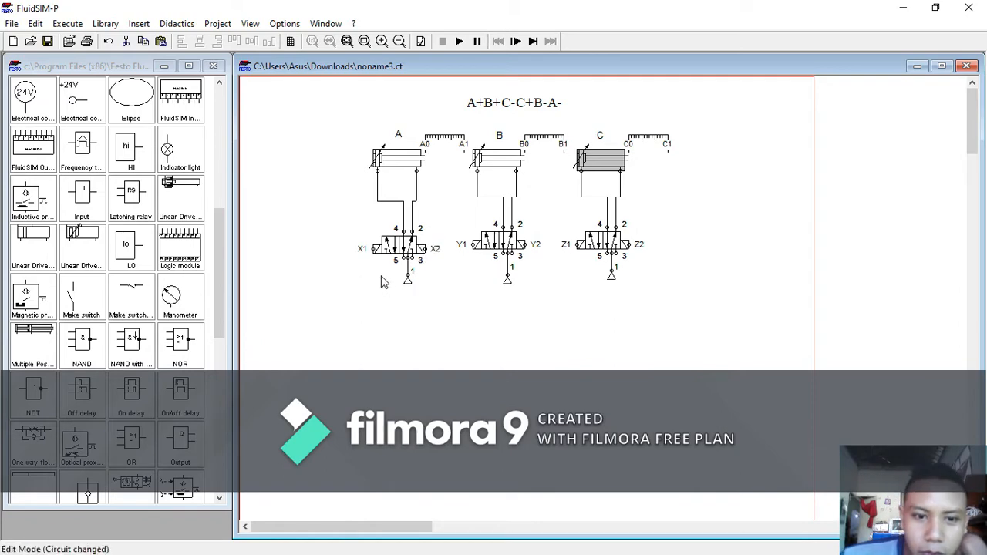
# Look up the compressed air supply component in the library and compare it with the supply under valve A
pyautogui.scroll(5, 137, 232)
pyautogui.scroll(2, 137, 229)
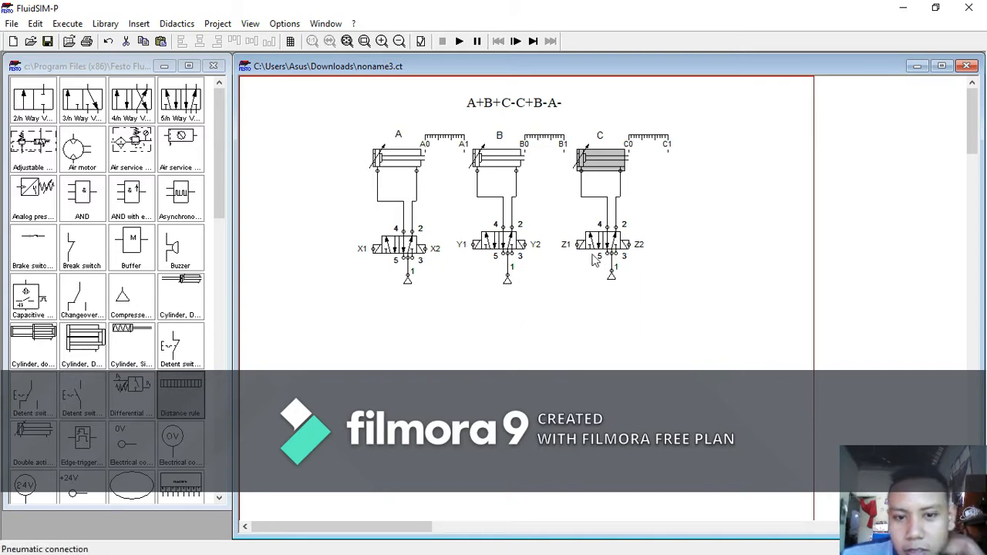
pyautogui.click(409, 282)
pyautogui.click(126, 294)
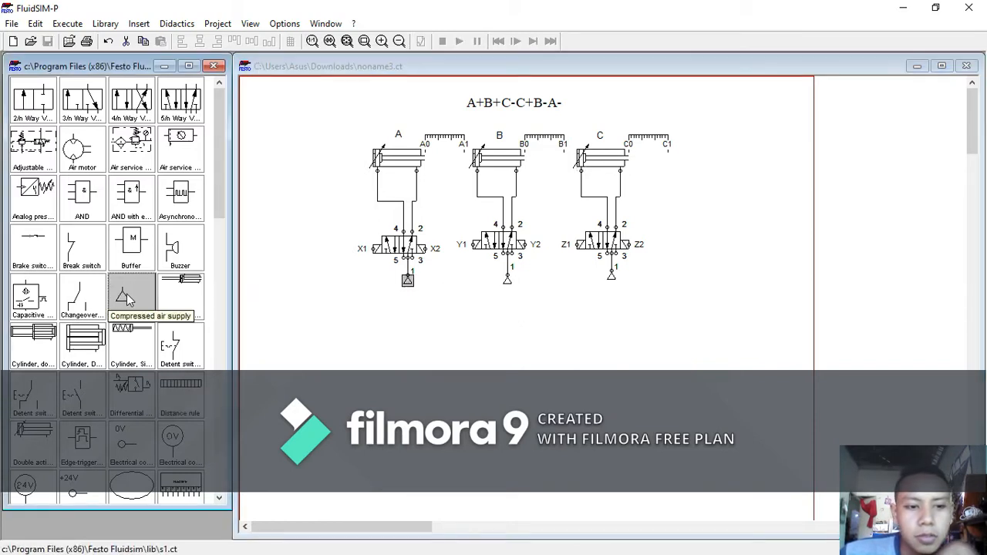
pyautogui.click(394, 310)
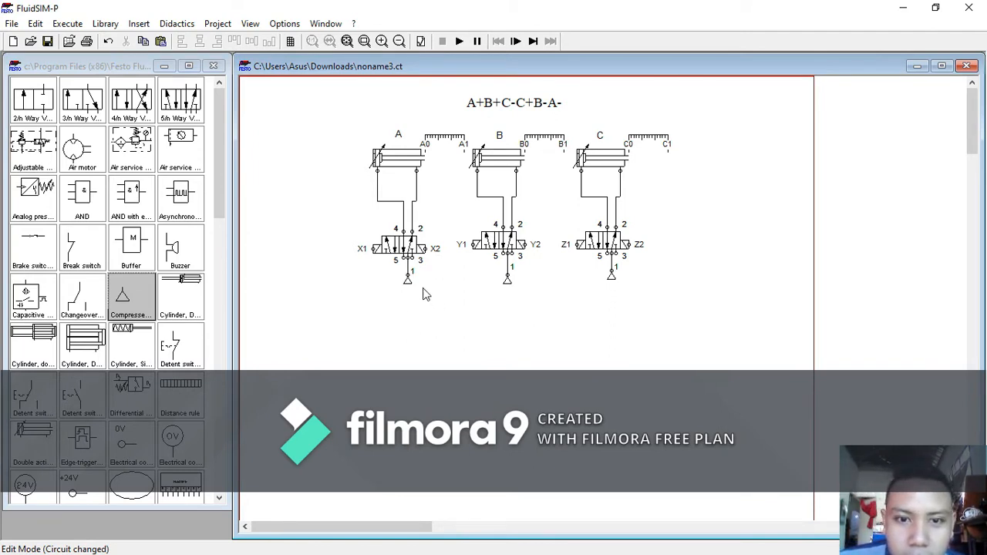
pyautogui.scroll(-4, 160, 331)
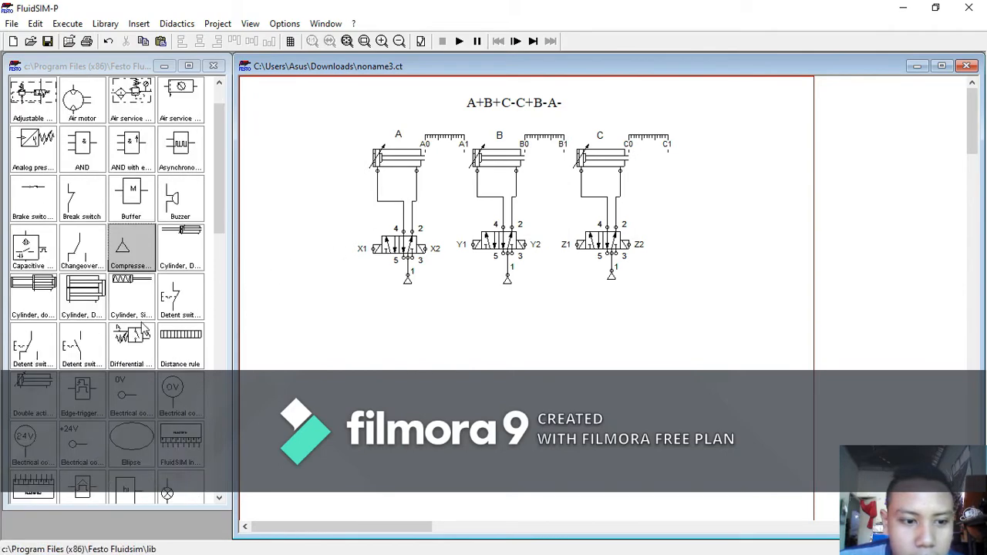
pyautogui.scroll(3, 161, 332)
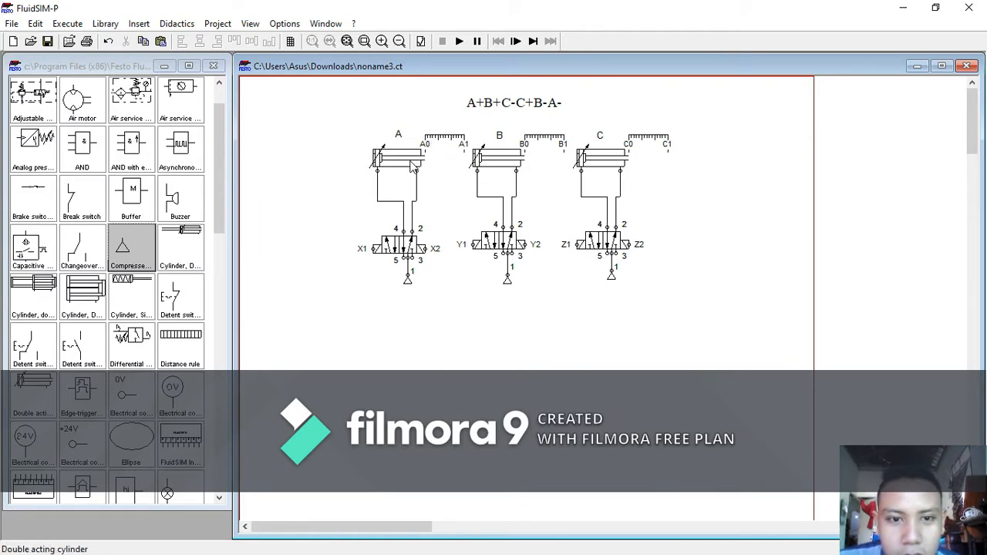
# Inspect the label and position settings of cylinder A's distance rule, along with the rules at cylinders B and C
pyautogui.moveTo(413, 164)
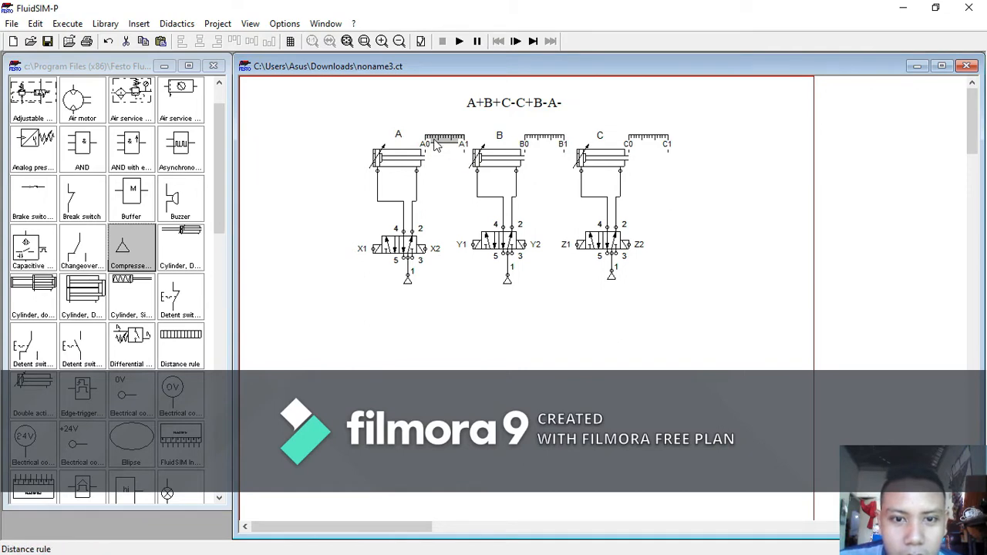
pyautogui.doubleClick(433, 139)
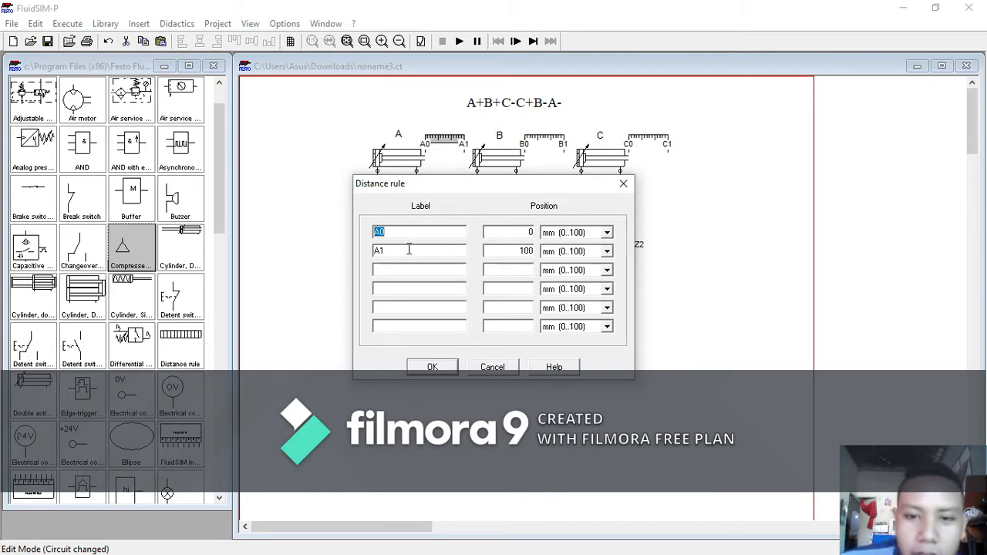
pyautogui.click(447, 373)
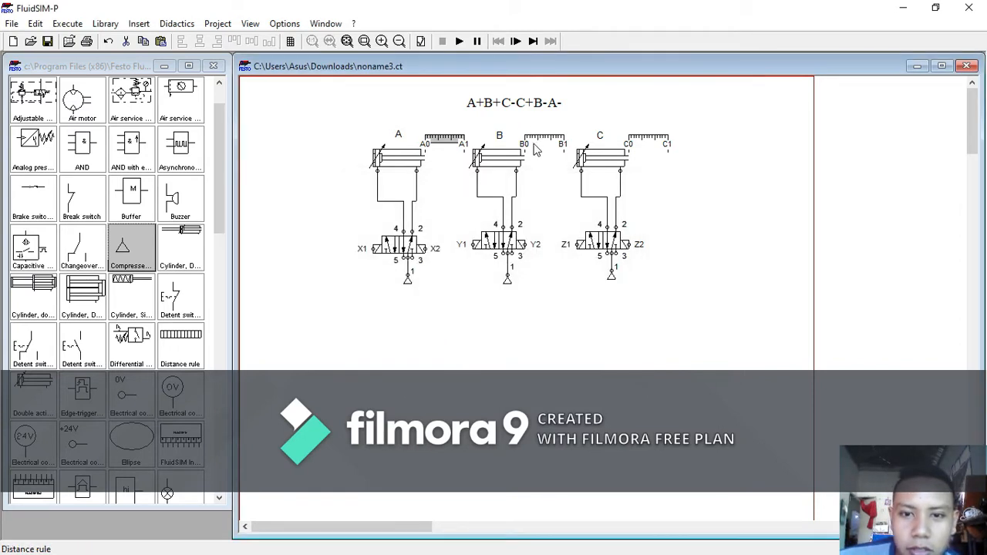
pyautogui.click(514, 157)
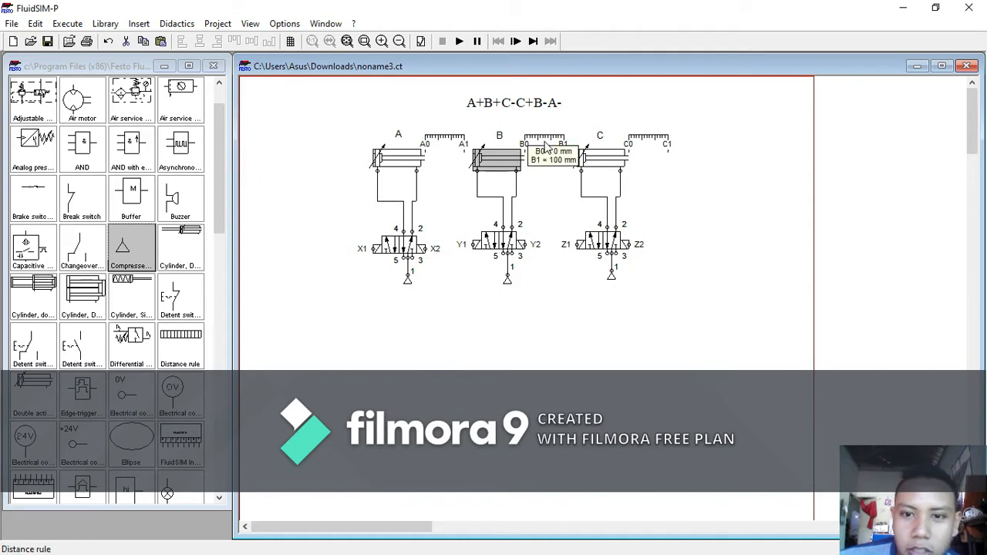
pyautogui.click(613, 158)
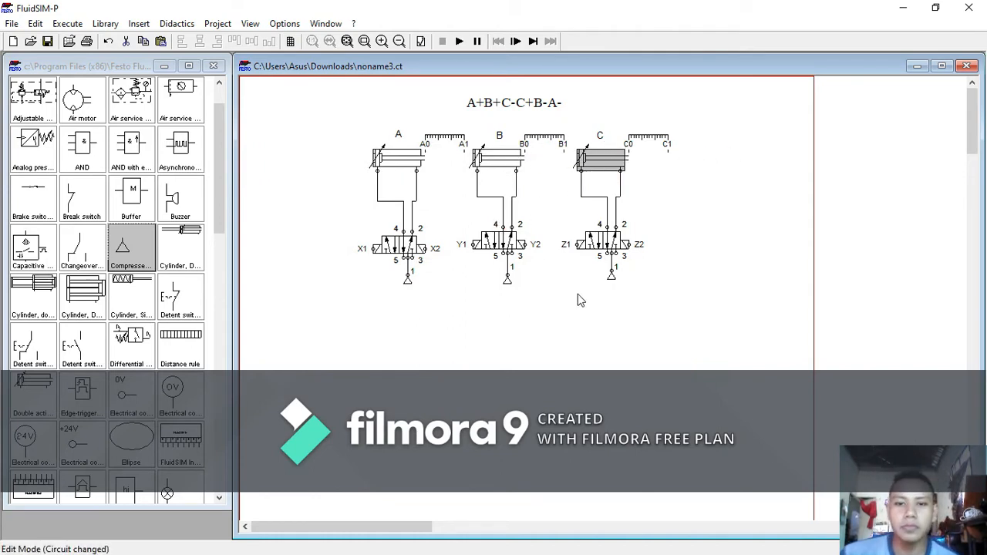
# Place six valve solenoids from the component library in the empty area below the pneumatic circuit
pyautogui.scroll(-5, 523, 305)
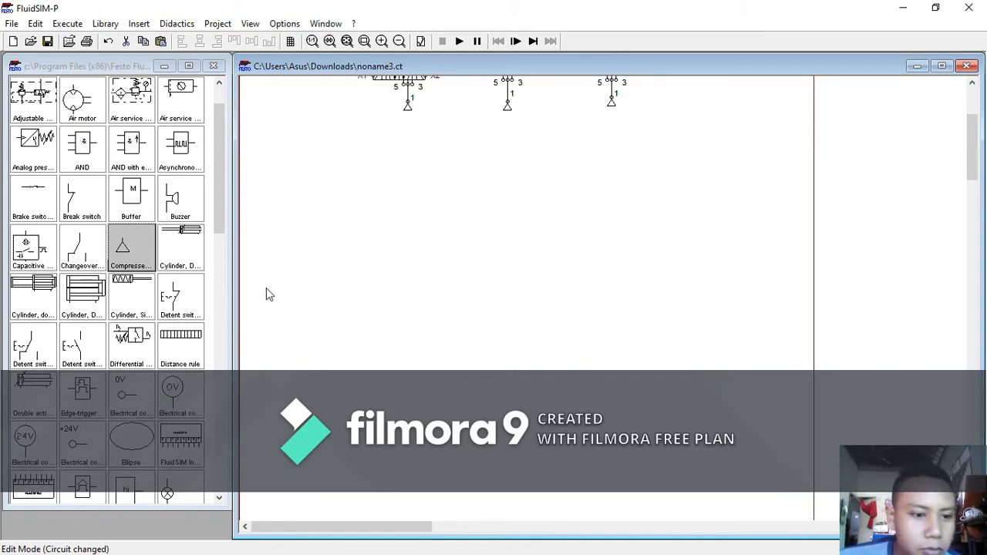
pyautogui.scroll(-15, 129, 339)
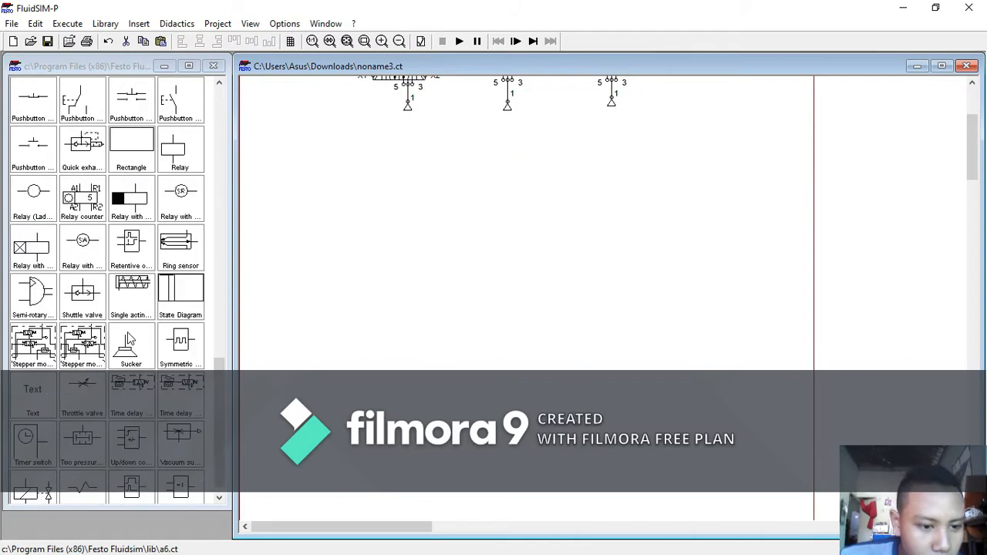
pyautogui.scroll(-1, 130, 339)
pyautogui.click(43, 481)
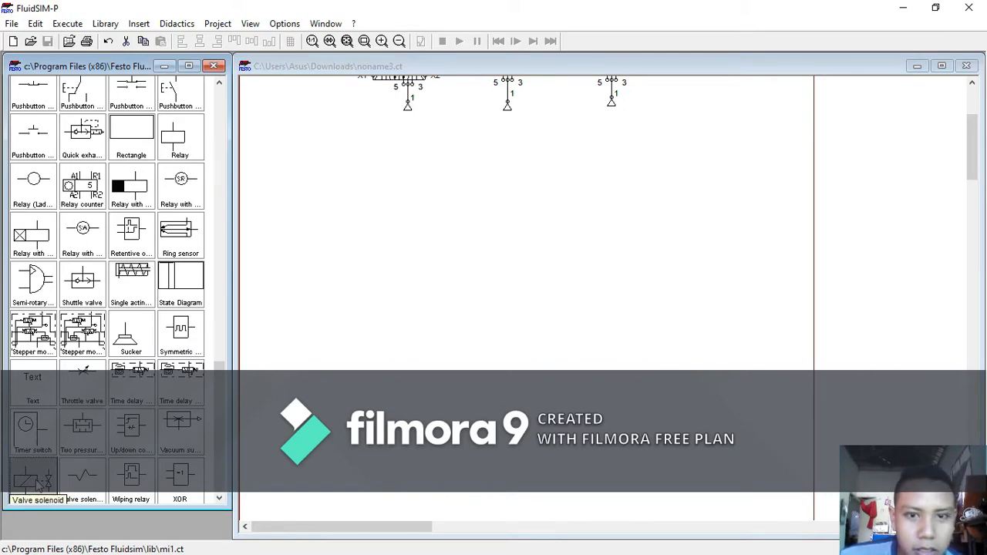
pyautogui.scroll(5, 38, 431)
pyautogui.scroll(3, 562, 206)
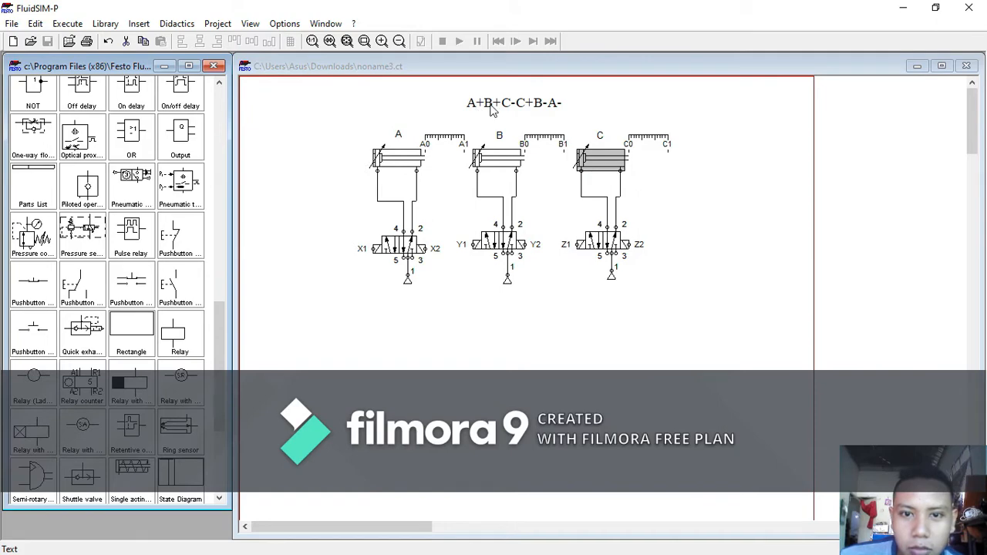
pyautogui.scroll(-5, 33, 479)
pyautogui.moveTo(34, 480); pyautogui.dragTo(460, 341)
pyautogui.moveTo(33, 480); pyautogui.dragTo(507, 337)
pyautogui.moveTo(33, 479); pyautogui.dragTo(549, 337)
pyautogui.moveTo(33, 479); pyautogui.dragTo(593, 332)
pyautogui.moveTo(33, 480); pyautogui.dragTo(675, 330)
# Add six make switches from the library around the area below the valve solenoids
pyautogui.scroll(-3, 675, 330)
pyautogui.scroll(9, 37, 492)
pyautogui.moveTo(83, 185); pyautogui.dragTo(367, 234)
pyautogui.moveTo(83, 185); pyautogui.dragTo(367, 264)
pyautogui.moveTo(83, 185); pyautogui.dragTo(385, 290)
pyautogui.moveTo(83, 185); pyautogui.dragTo(423, 252)
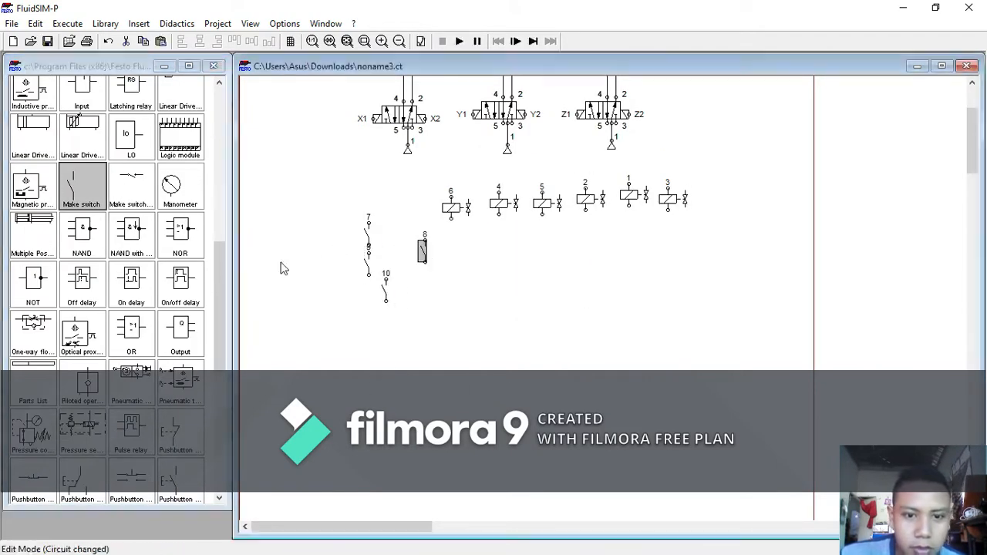
# Add six relays from the library to the free area beside and below the make switches
pyautogui.scroll(-4, 383, 292)
pyautogui.scroll(-8, 170, 339)
pyautogui.scroll(5, 170, 339)
pyautogui.moveTo(179, 381); pyautogui.dragTo(365, 196)
pyautogui.scroll(5, 365, 196)
pyautogui.moveTo(179, 381); pyautogui.dragTo(322, 331)
pyautogui.moveTo(179, 381); pyautogui.dragTo(285, 288)
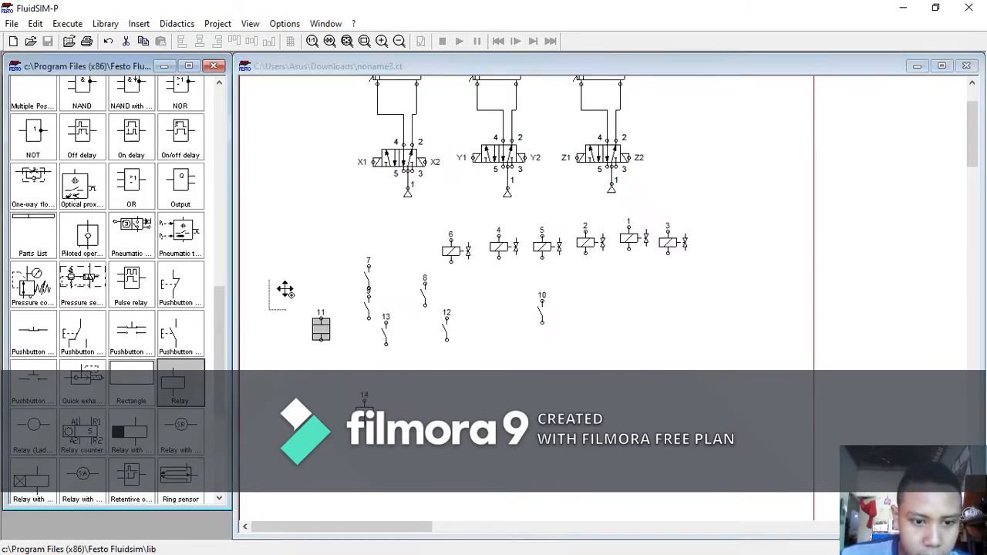
pyautogui.moveTo(349, 369); pyautogui.dragTo(353, 363)
# Select all six valve solenoids and move them as a group down and to the right, clear of the switches
pyautogui.scroll(-2, 599, 232)
pyautogui.scroll(2, 599, 233)
pyautogui.moveTo(703, 270); pyautogui.dragTo(432, 220)
pyautogui.rightClick(513, 239)
pyautogui.click(583, 318)
pyautogui.moveTo(576, 246); pyautogui.dragTo(676, 393)
pyautogui.scroll(-3, 676, 269)
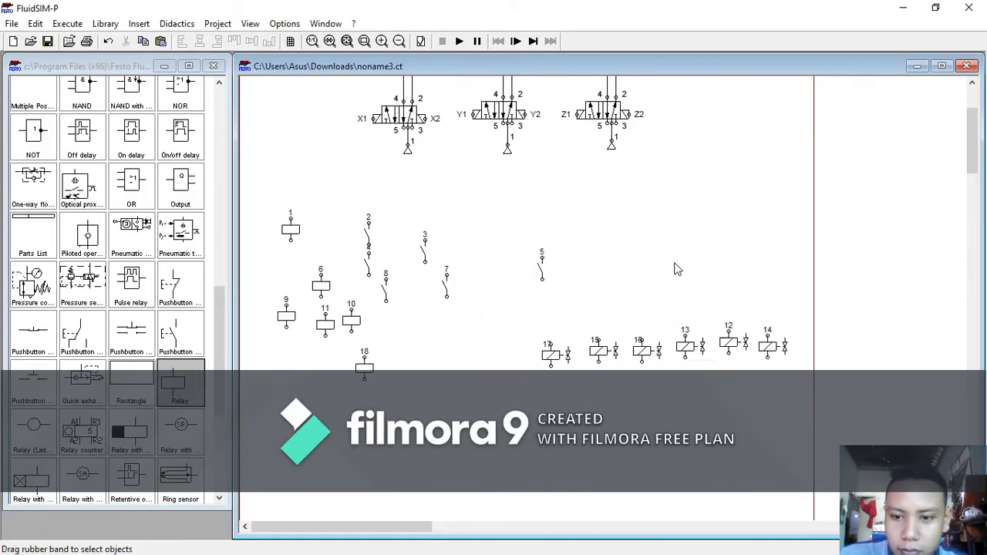
# Align the six valve solenoids in one horizontal row and adjust the spacing between them
pyautogui.rightClick(586, 263)
pyautogui.click(654, 360)
pyautogui.moveTo(559, 272); pyautogui.dragTo(605, 262)
pyautogui.moveTo(648, 267); pyautogui.dragTo(691, 263)
pyautogui.moveTo(734, 259); pyautogui.dragTo(734, 264)
# Line up the six make switches in a horizontal row, one directly above each valve solenoid
pyautogui.scroll(3, 413, 286)
pyautogui.moveTo(400, 266); pyautogui.dragTo(591, 309)
pyautogui.moveTo(542, 314); pyautogui.dragTo(551, 310)
pyautogui.click(584, 344)
pyautogui.moveTo(447, 332); pyautogui.dragTo(641, 306)
pyautogui.click(689, 331)
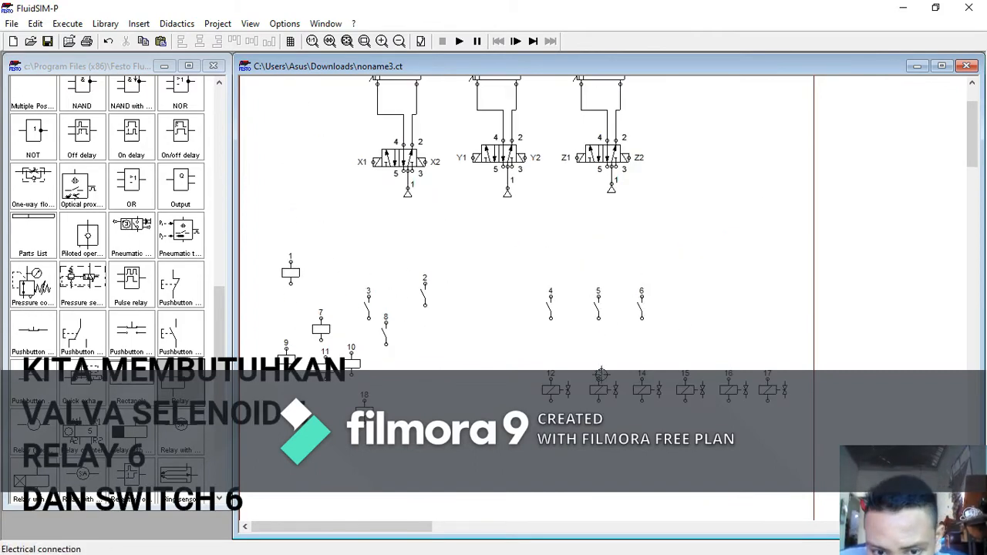
pyautogui.moveTo(424, 294); pyautogui.dragTo(684, 307)
pyautogui.moveTo(386, 333); pyautogui.dragTo(728, 308)
pyautogui.moveTo(368, 308); pyautogui.dragTo(766, 308)
# Nudge the first valve solenoid and the make switch above it slightly to the right, leaving the switch settings unchanged
pyautogui.scroll(-1, 694, 339)
pyautogui.moveTo(551, 347); pyautogui.dragTo(555, 347)
pyautogui.doubleClick(550, 264)
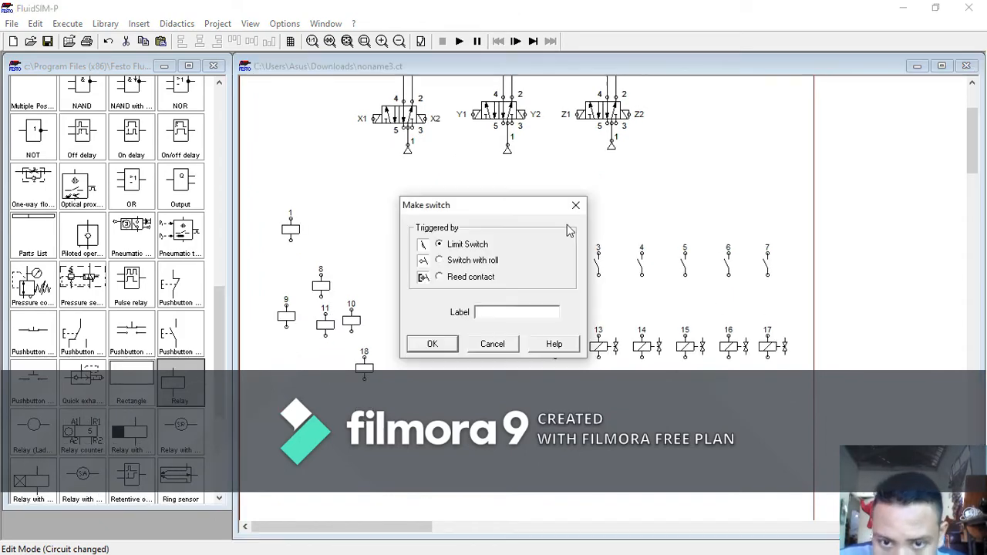
pyautogui.click(576, 205)
pyautogui.moveTo(550, 265); pyautogui.dragTo(555, 264)
# Arrange the six relays in one horizontal row level with the valve solenoids
pyautogui.scroll(-1, 521, 273)
pyautogui.moveTo(364, 282); pyautogui.dragTo(468, 259)
pyautogui.moveTo(351, 233); pyautogui.dragTo(394, 259)
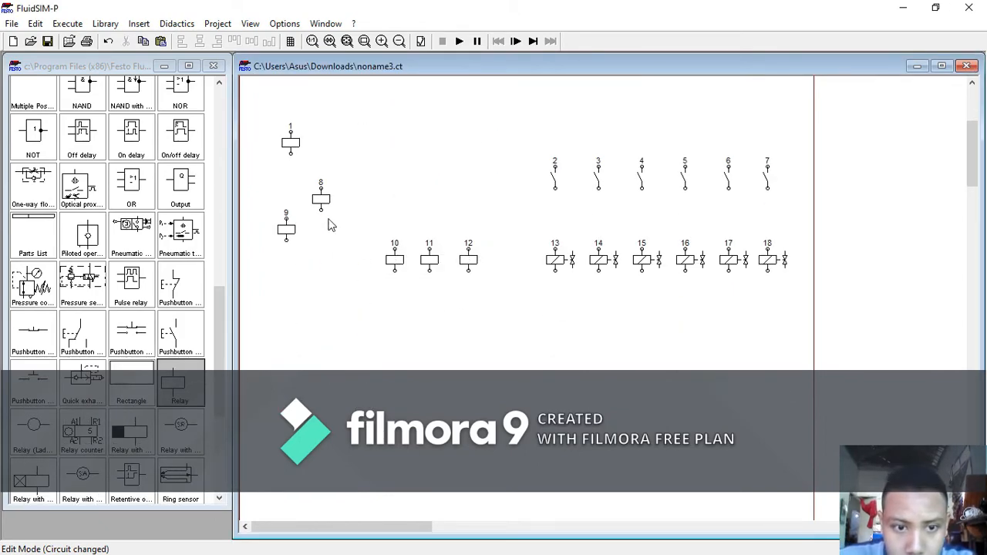
pyautogui.moveTo(321, 198); pyautogui.dragTo(356, 259)
pyautogui.moveTo(286, 229); pyautogui.dragTo(316, 251)
pyautogui.moveTo(290, 143); pyautogui.dragTo(281, 260)
# Select the make switches and valve solenoids together and shift the whole group farther right
pyautogui.moveTo(848, 337); pyautogui.dragTo(529, 137)
pyautogui.rightClick(592, 177)
pyautogui.click(637, 255)
pyautogui.moveTo(591, 207); pyautogui.dragTo(695, 208)
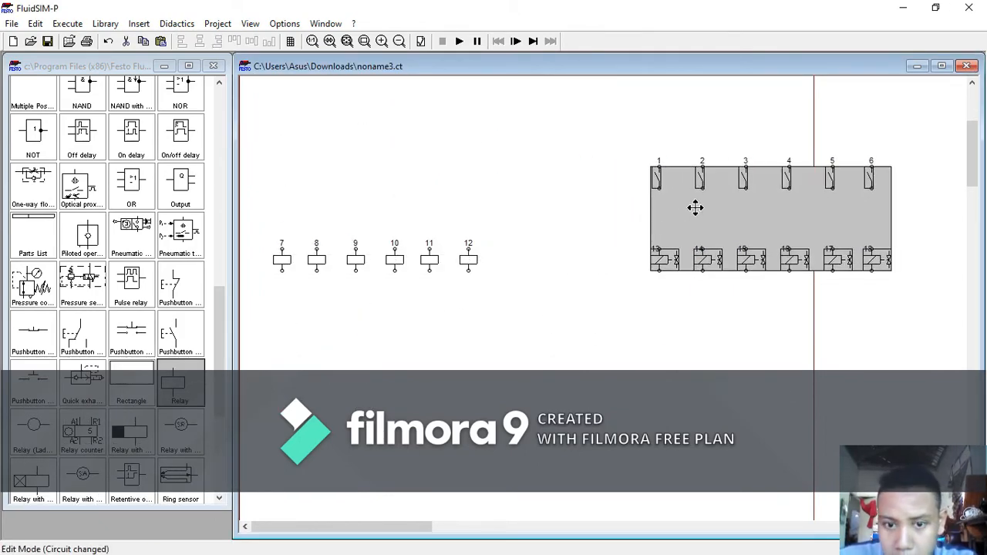
# Select the row of six relays and move it as a group slightly to the right
pyautogui.scroll(1, 663, 231)
pyautogui.moveTo(526, 377); pyautogui.dragTo(254, 280)
pyautogui.moveTo(430, 346); pyautogui.dragTo(481, 346)
pyautogui.click(503, 327)
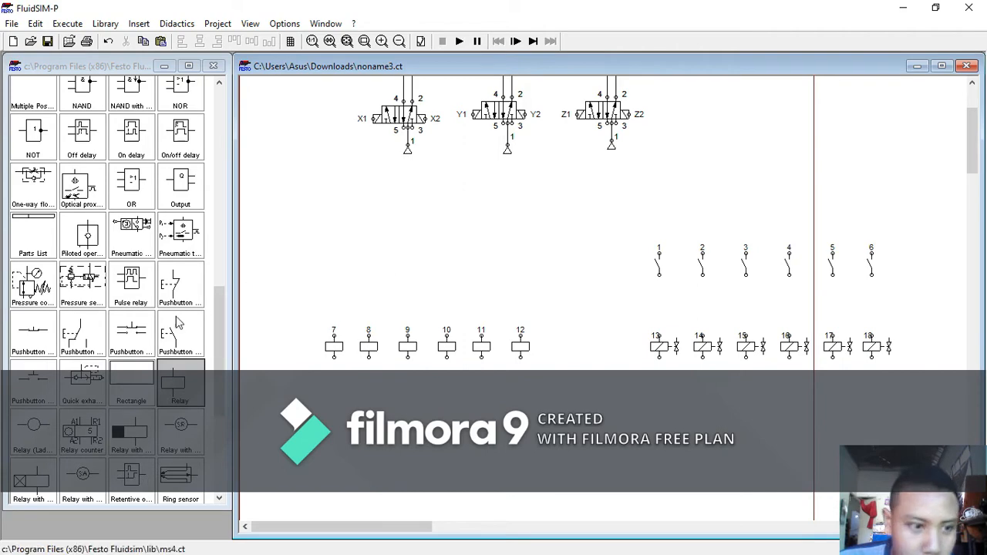
# Place a +24V electrical connection above the relay row and a 0V electrical connection beside its first relay
pyautogui.scroll(-2, 107, 325)
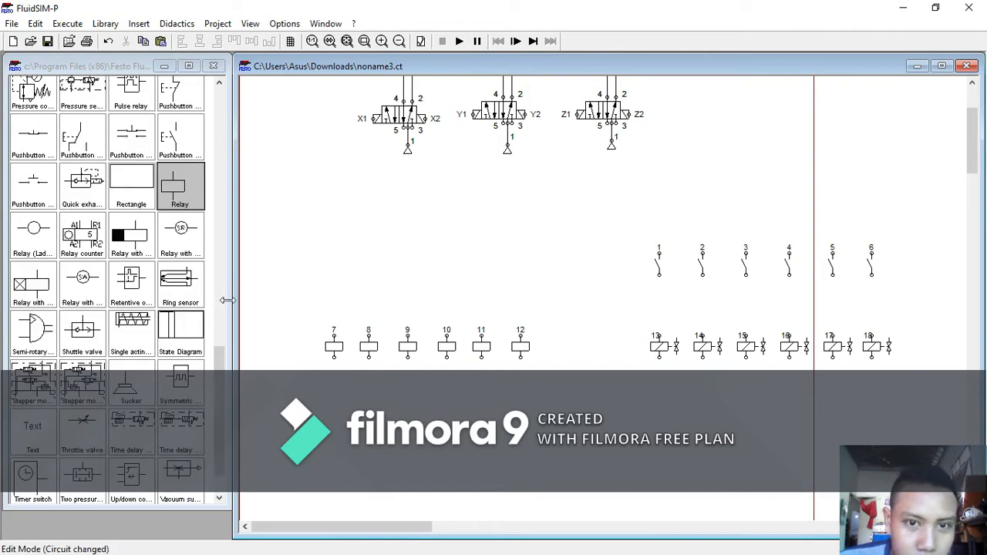
pyautogui.scroll(-1, 106, 312)
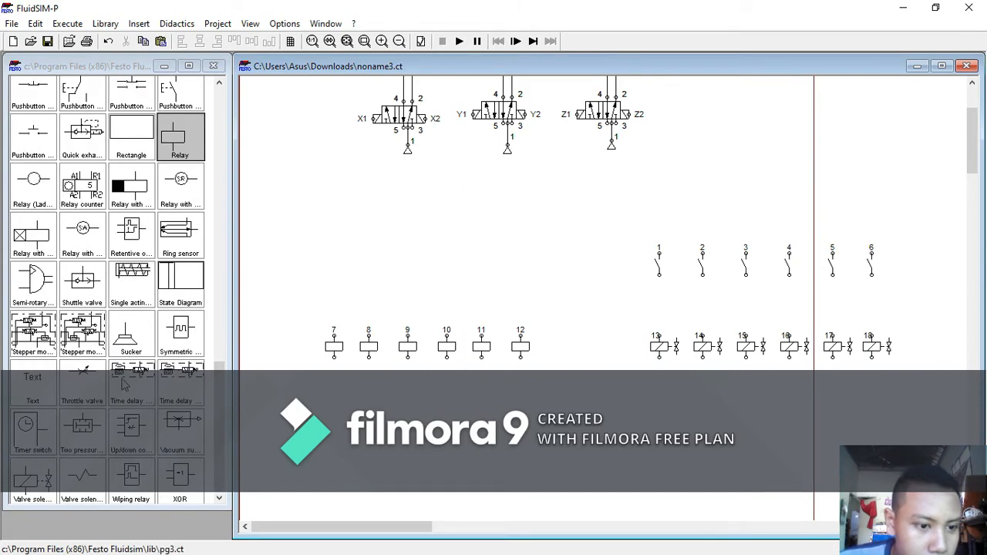
pyautogui.scroll(8, 123, 384)
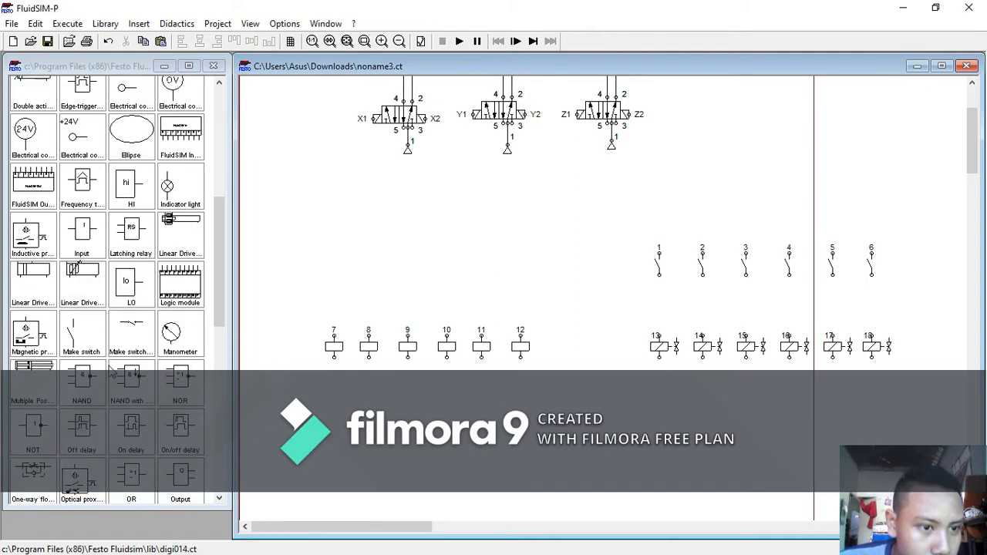
pyautogui.scroll(5, 116, 372)
pyautogui.moveTo(75, 378); pyautogui.dragTo(311, 232)
pyautogui.scroll(-5, 85, 385)
pyautogui.scroll(2, 85, 386)
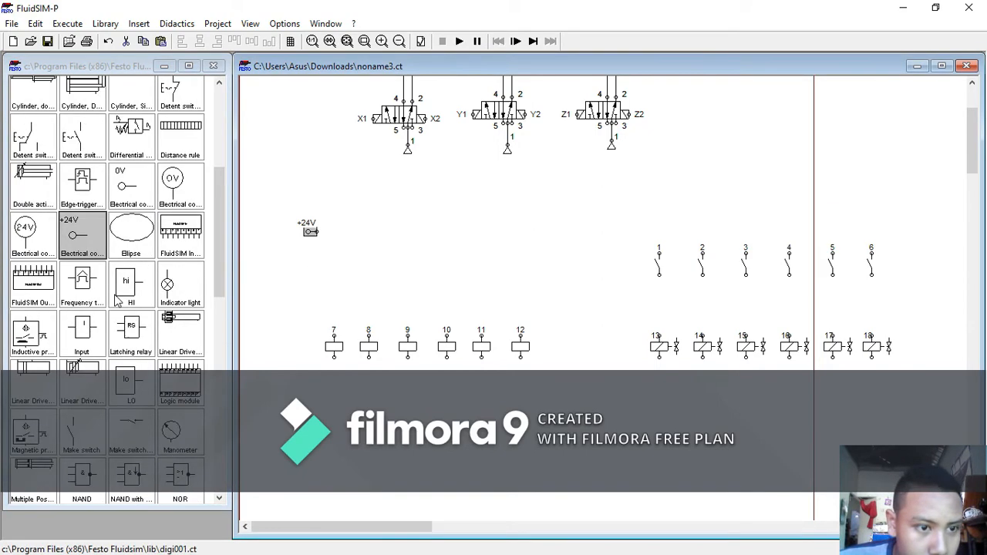
pyautogui.moveTo(139, 193); pyautogui.dragTo(290, 348)
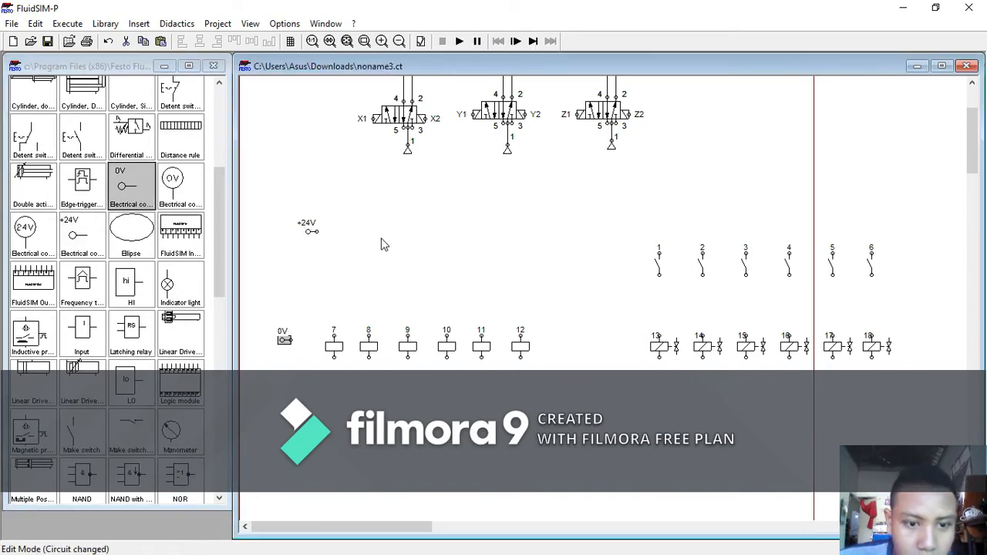
# Examine the actuation settings of cylinder A's 5/n way valve and close the configuration without changing it
pyautogui.scroll(1, 397, 258)
pyautogui.scroll(2, 593, 307)
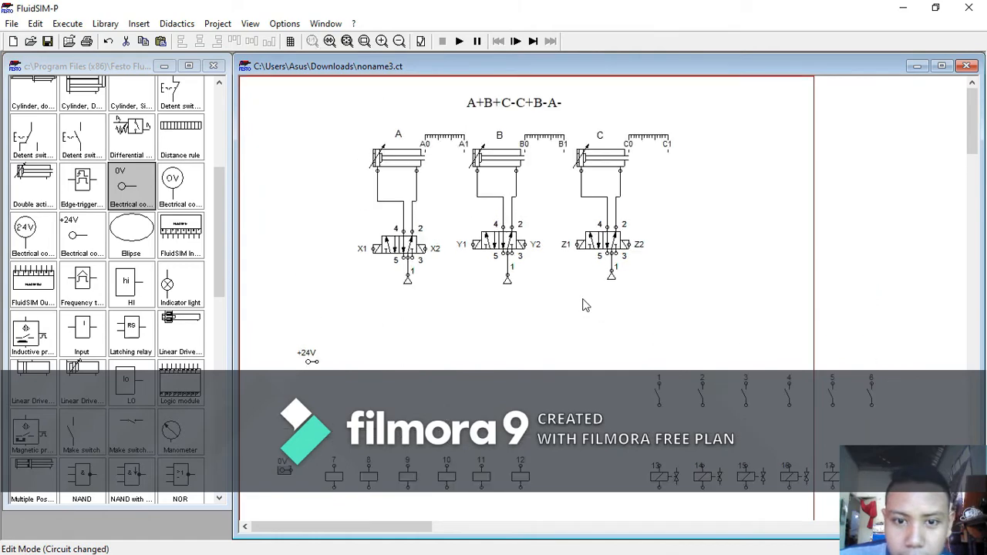
pyautogui.scroll(-1, 601, 306)
pyautogui.scroll(1, 511, 273)
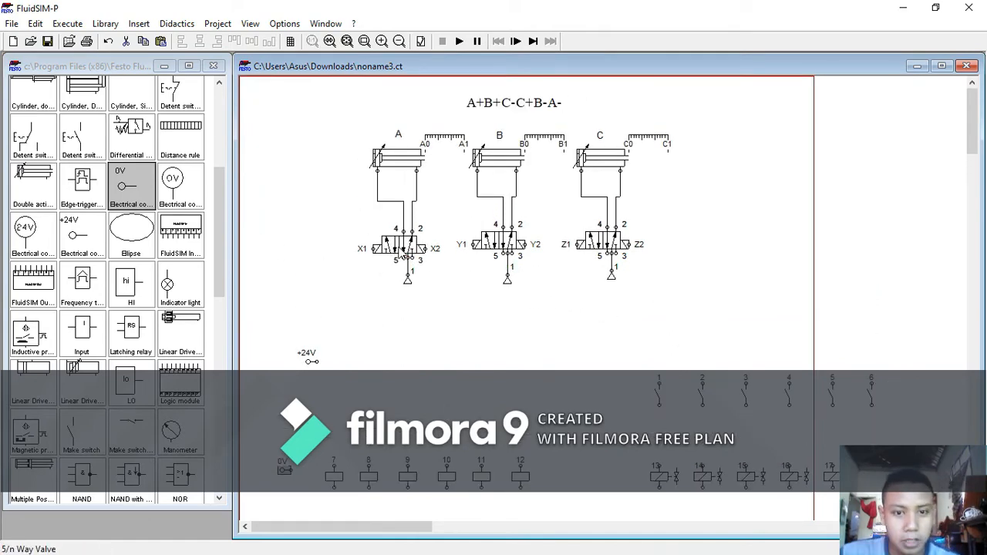
pyautogui.doubleClick(386, 250)
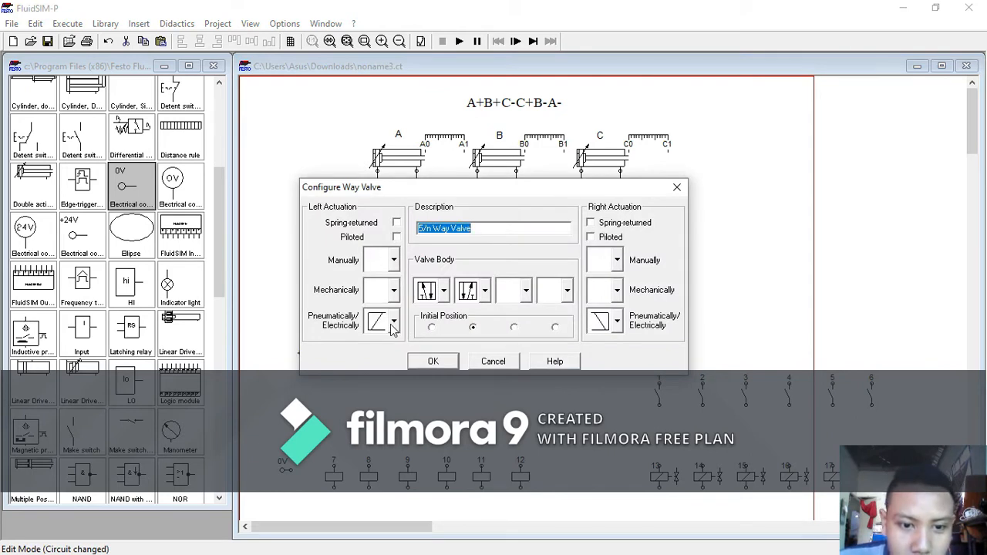
pyautogui.click(394, 323)
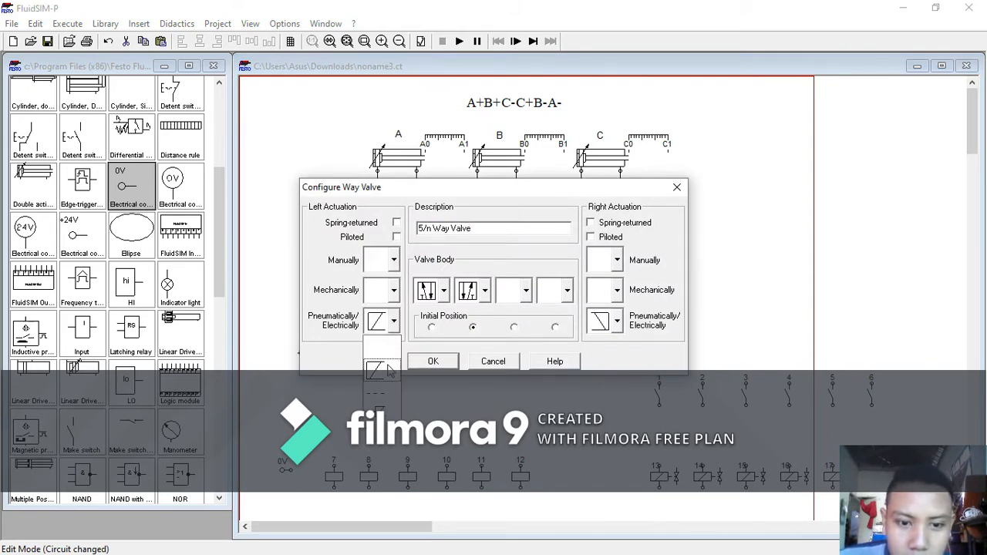
pyautogui.click(386, 372)
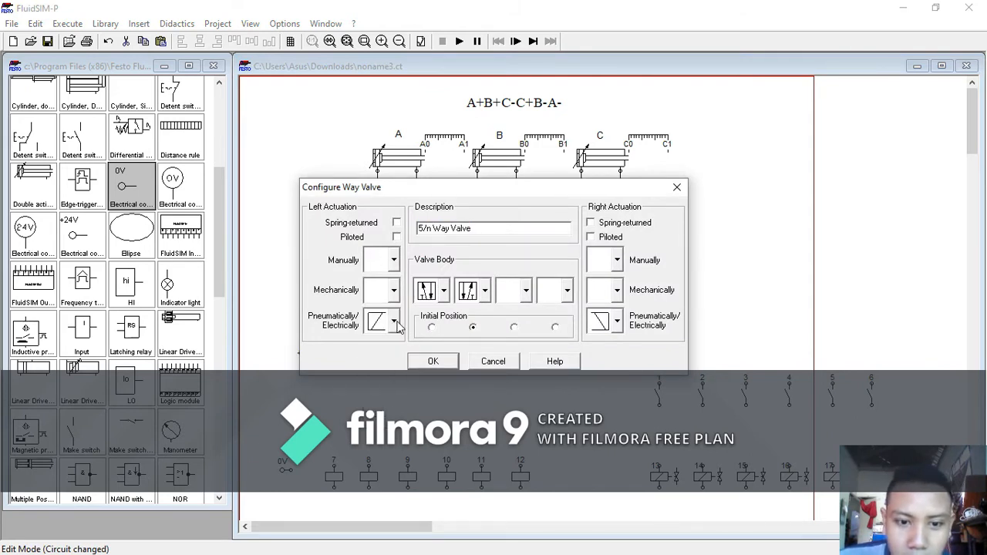
pyautogui.click(676, 187)
pyautogui.click(494, 245)
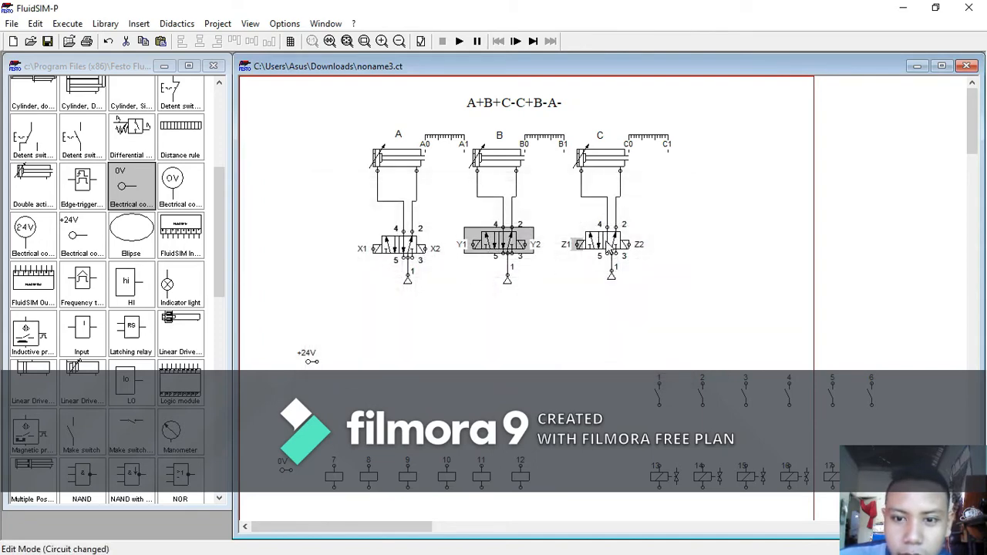
pyautogui.click(574, 242)
pyautogui.click(411, 322)
# Wire the 0V connection to the last valve solenoid and shift the +24V and 0V connections farther left, one above the other
pyautogui.scroll(-4, 401, 328)
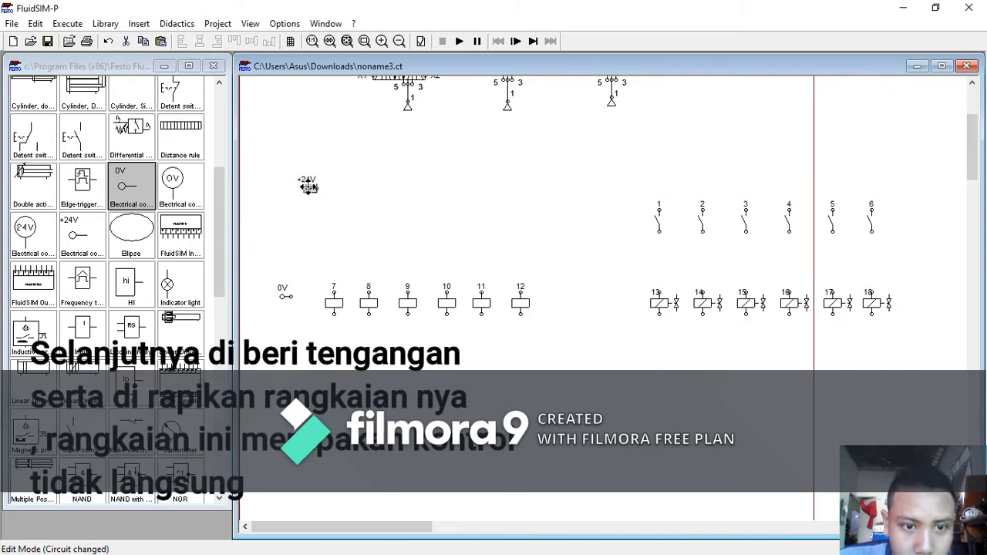
pyautogui.moveTo(300, 192); pyautogui.dragTo(292, 190)
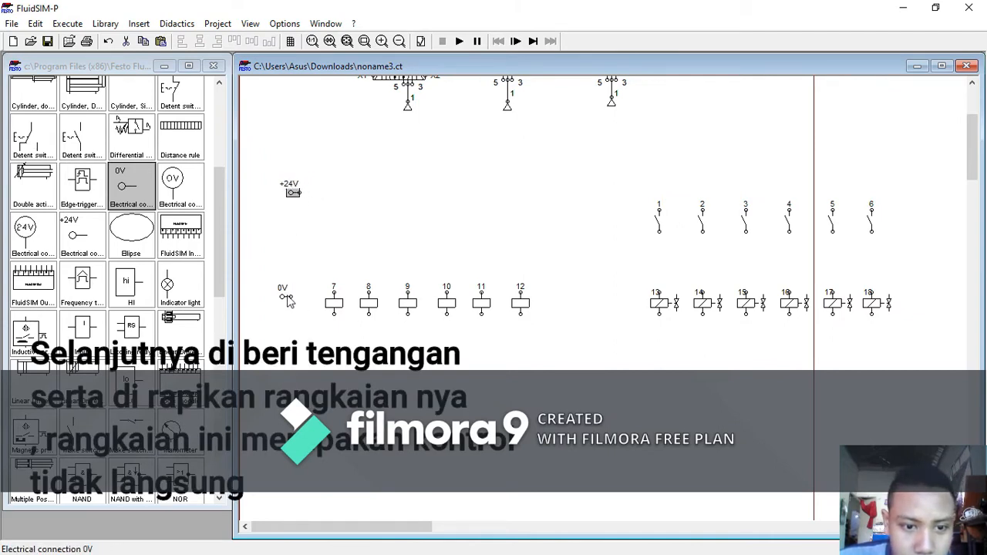
pyautogui.moveTo(289, 301)
pyautogui.mouseDown()
pyautogui.moveTo(286, 291)
pyautogui.moveTo(872, 293)
pyautogui.mouseUp()
pyautogui.moveTo(286, 293); pyautogui.dragTo(274, 298)
pyautogui.moveTo(295, 192); pyautogui.dragTo(273, 192)
pyautogui.click(277, 238)
pyautogui.scroll(3, 360, 327)
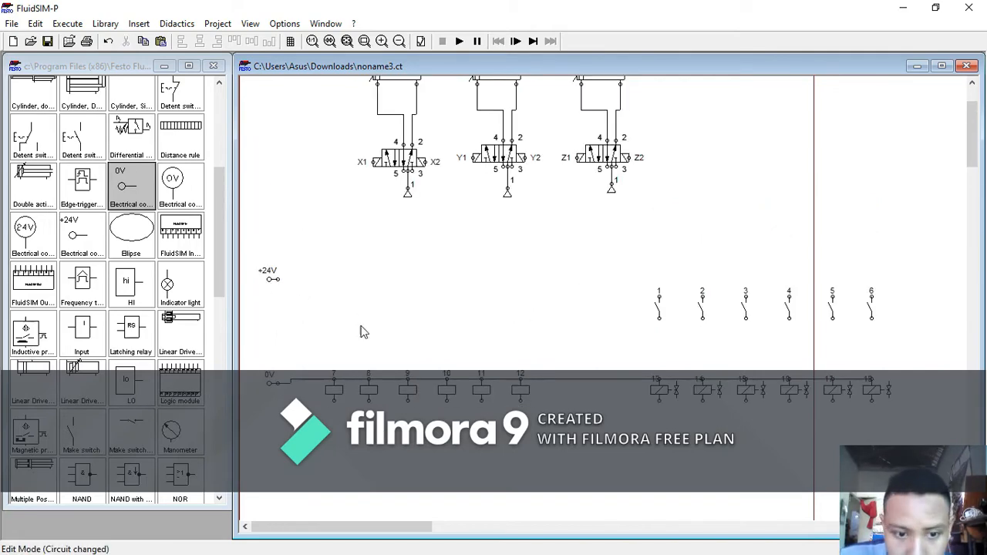
pyautogui.moveTo(270, 279); pyautogui.dragTo(274, 271)
pyautogui.moveTo(270, 383); pyautogui.dragTo(270, 379)
# Join the upper terminals of the six relays to the 0V line
pyautogui.doubleClick(333, 379)
pyautogui.press('Return')
pyautogui.doubleClick(369, 379)
pyautogui.doubleClick(408, 378)
pyautogui.doubleClick(446, 379)
pyautogui.doubleClick(481, 379)
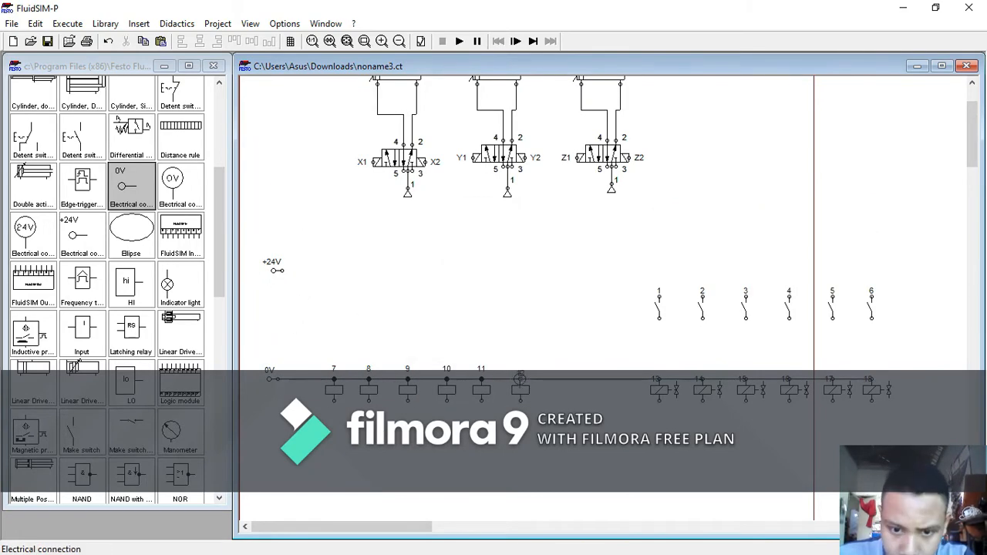
pyautogui.doubleClick(520, 378)
pyautogui.press('Return')
pyautogui.doubleClick(520, 378)
pyautogui.click(491, 333)
# Select the six make switches with the six valve solenoids and move the group up above the 0V line
pyautogui.scroll(-1, 681, 222)
pyautogui.moveTo(636, 219); pyautogui.dragTo(909, 370)
pyautogui.moveTo(700, 341); pyautogui.dragTo(700, 310)
pyautogui.scroll(1, 322, 297)
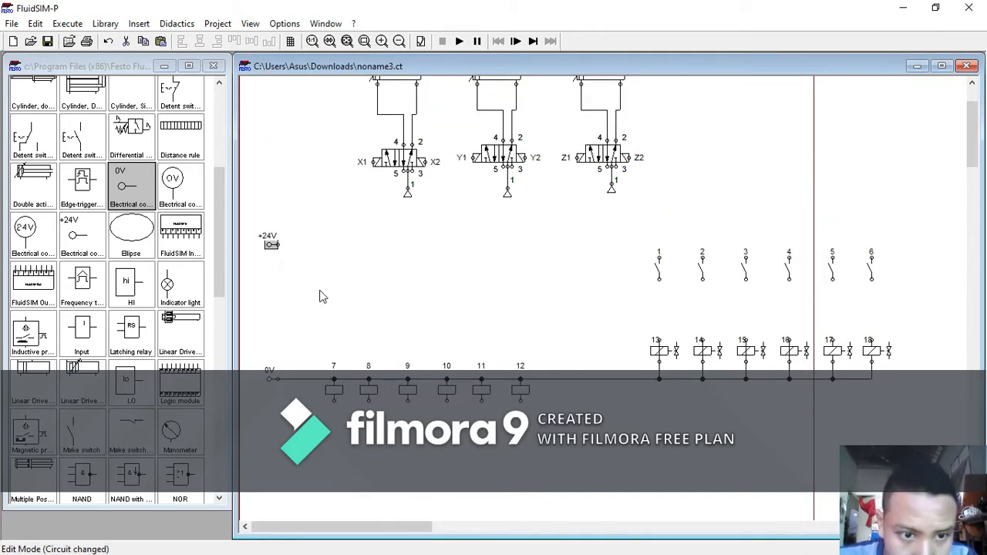
# Wire the +24V connection to the sixth make switch and join the other five switches to that line
pyautogui.moveTo(278, 244); pyautogui.dragTo(871, 257)
pyautogui.moveTo(659, 258); pyautogui.dragTo(703, 245)
pyautogui.moveTo(745, 257); pyautogui.dragTo(746, 245)
pyautogui.moveTo(789, 258); pyautogui.dragTo(789, 244)
pyautogui.moveTo(832, 258); pyautogui.dragTo(833, 244)
# Move the six relays above the 0V line and redo the short wires joining the lower terminals to that line
pyautogui.moveTo(556, 416); pyautogui.dragTo(312, 370)
pyautogui.moveTo(520, 390); pyautogui.dragTo(520, 350)
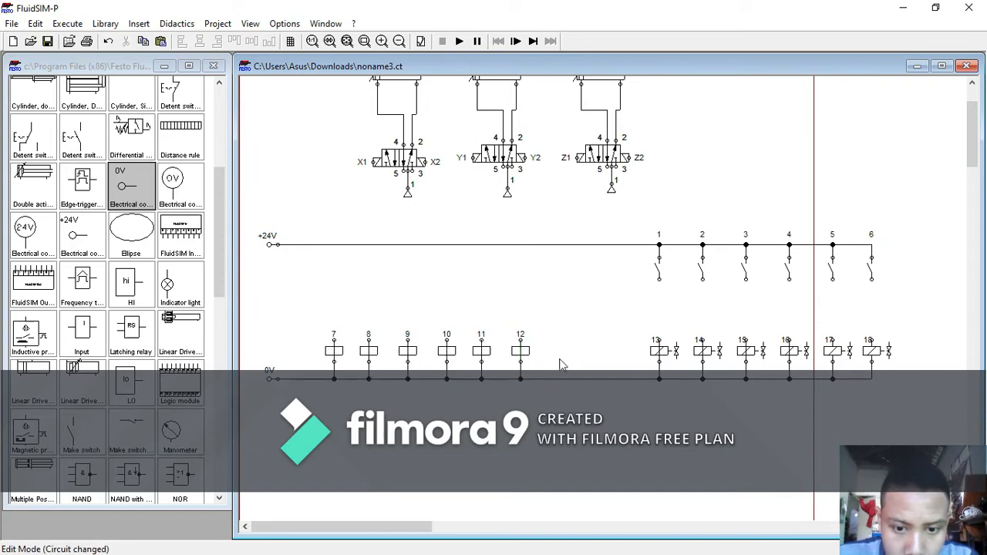
pyautogui.click(521, 371)
pyautogui.press('Delete')
pyautogui.click(407, 370)
pyautogui.press('Delete')
pyautogui.click(833, 370)
pyautogui.press('Delete')
pyautogui.moveTo(659, 362); pyautogui.dragTo(659, 379)
pyautogui.moveTo(368, 362)
pyautogui.mouseDown()
pyautogui.moveTo(369, 375)
pyautogui.moveTo(407, 379)
pyautogui.mouseUp()
pyautogui.moveTo(447, 362); pyautogui.dragTo(446, 378)
pyautogui.moveTo(481, 361); pyautogui.dragTo(481, 378)
pyautogui.moveTo(520, 362); pyautogui.dragTo(521, 378)
pyautogui.scroll(1, 594, 255)
pyautogui.scroll(-1, 617, 266)
pyautogui.scroll(1, 686, 310)
pyautogui.scroll(-1, 882, 205)
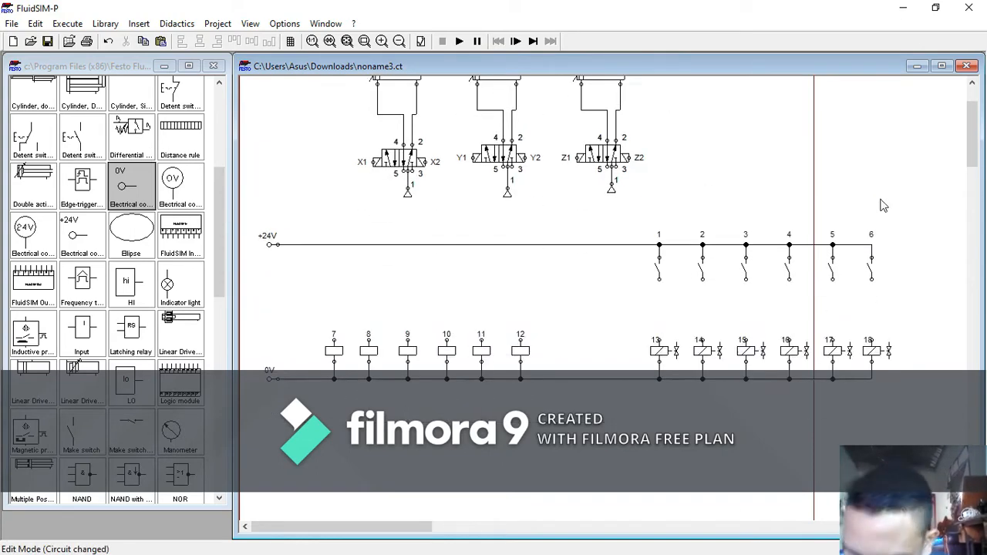
pyautogui.scroll(1, 883, 205)
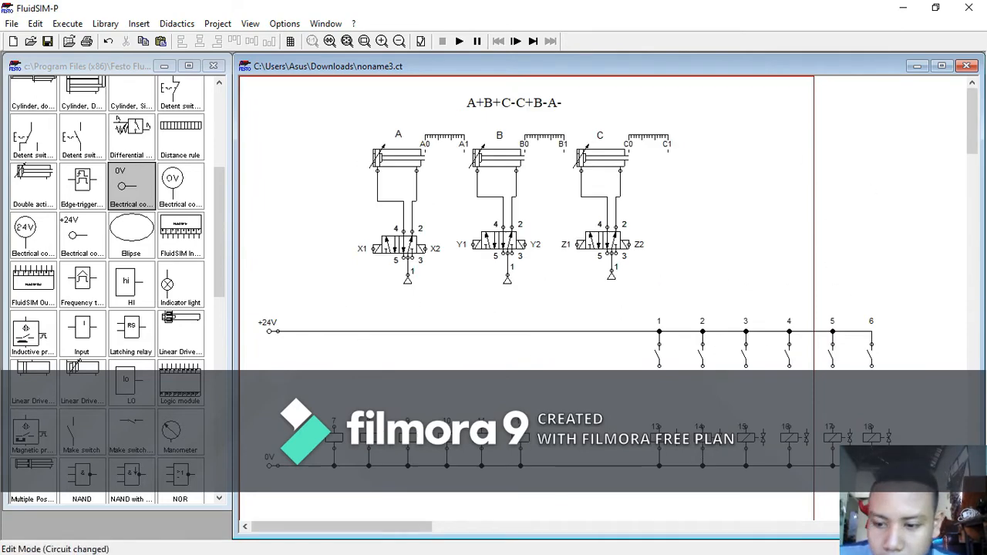
pyautogui.scroll(-1, 683, 407)
pyautogui.scroll(-1, 664, 404)
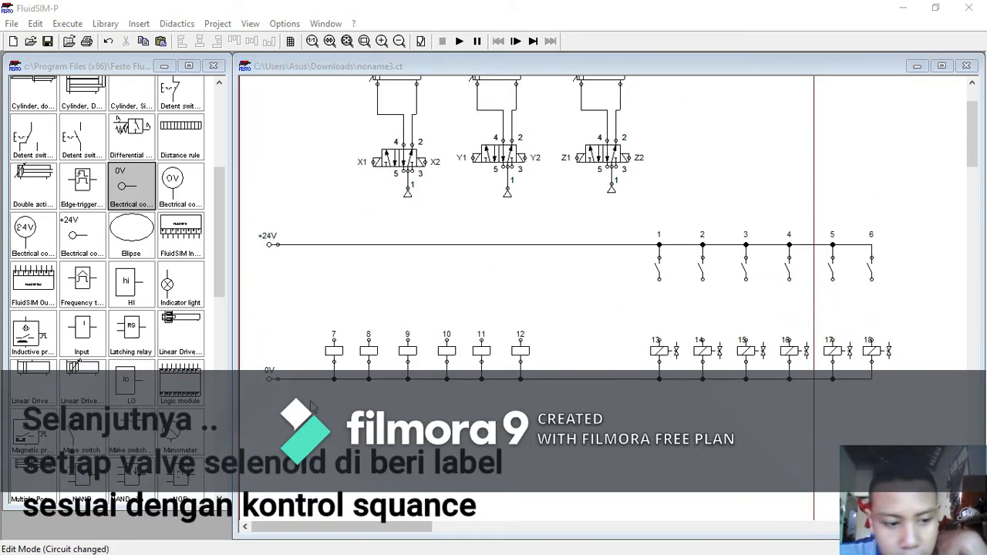
pyautogui.scroll(-5, 115, 292)
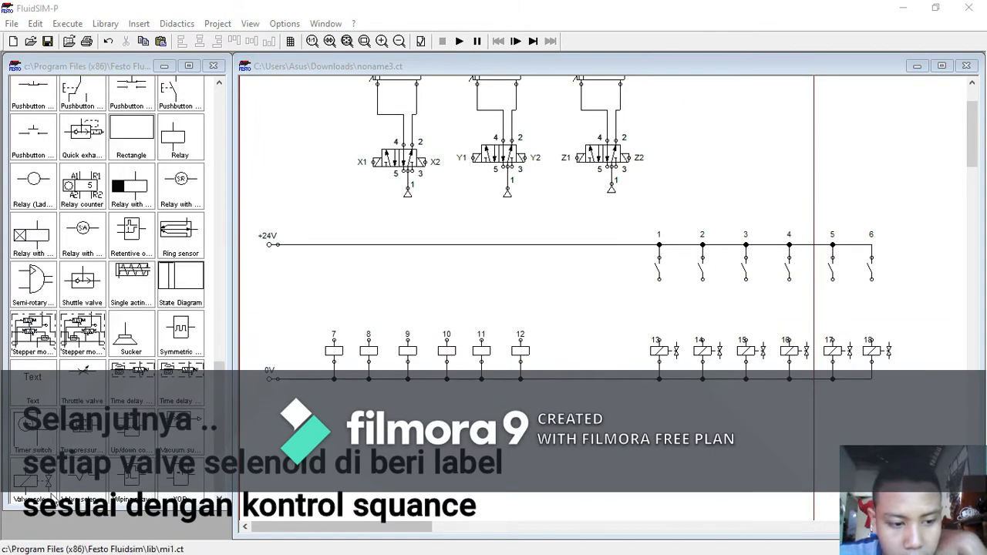
pyautogui.click(661, 357)
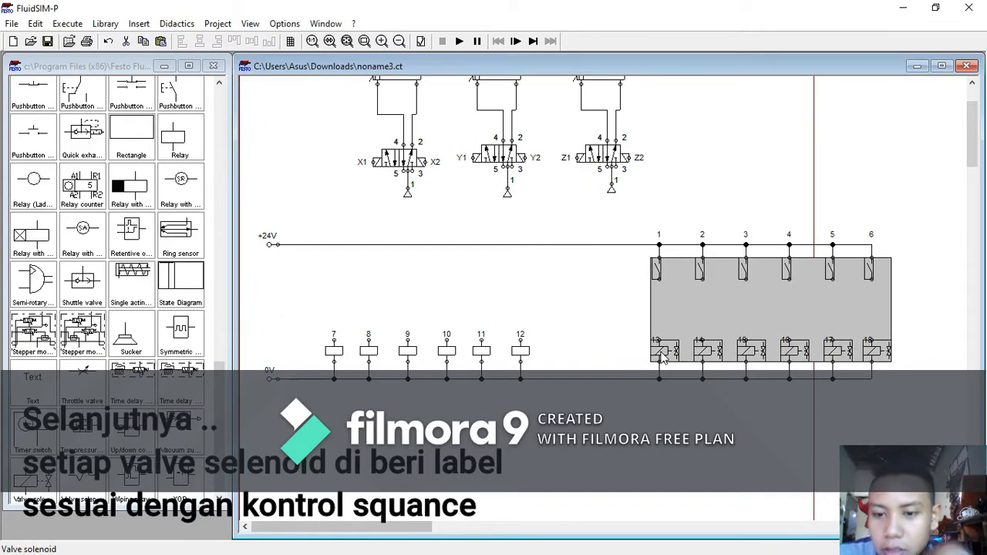
pyautogui.rightClick(674, 322)
pyautogui.click(715, 412)
pyautogui.scroll(2, 587, 313)
pyautogui.scroll(-1, 587, 313)
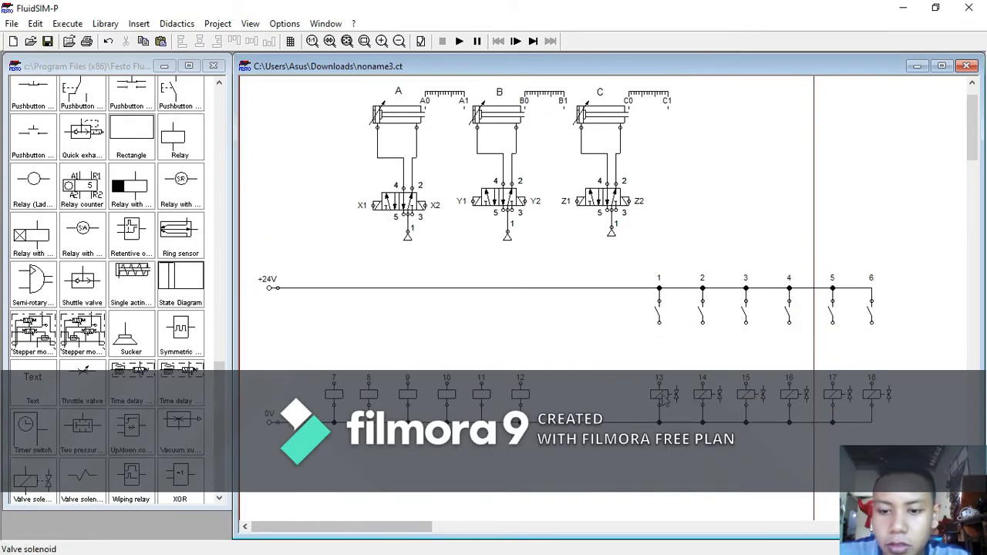
# Label the first valve solenoid X1 to match the A+ movement
pyautogui.doubleClick(664, 394)
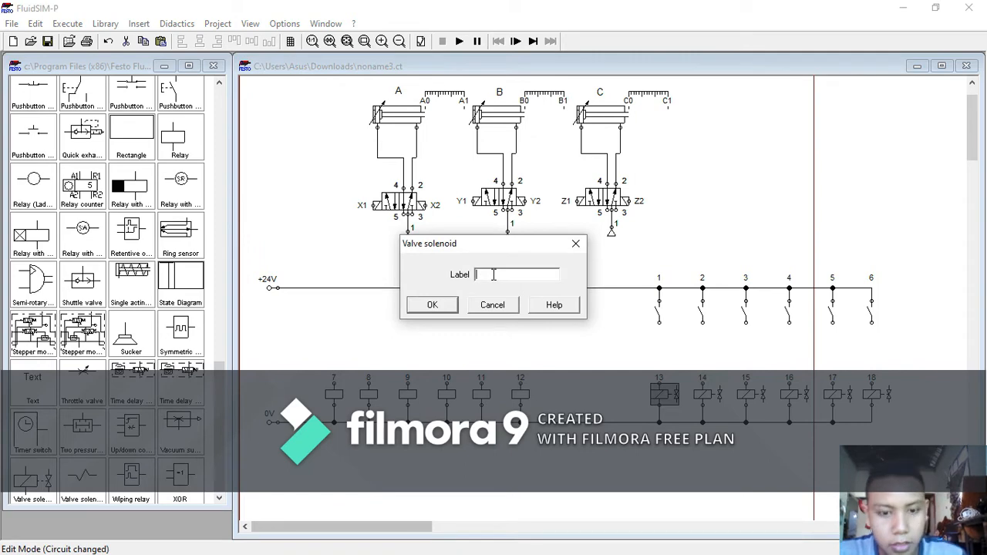
pyautogui.click(452, 307)
pyautogui.scroll(1, 533, 304)
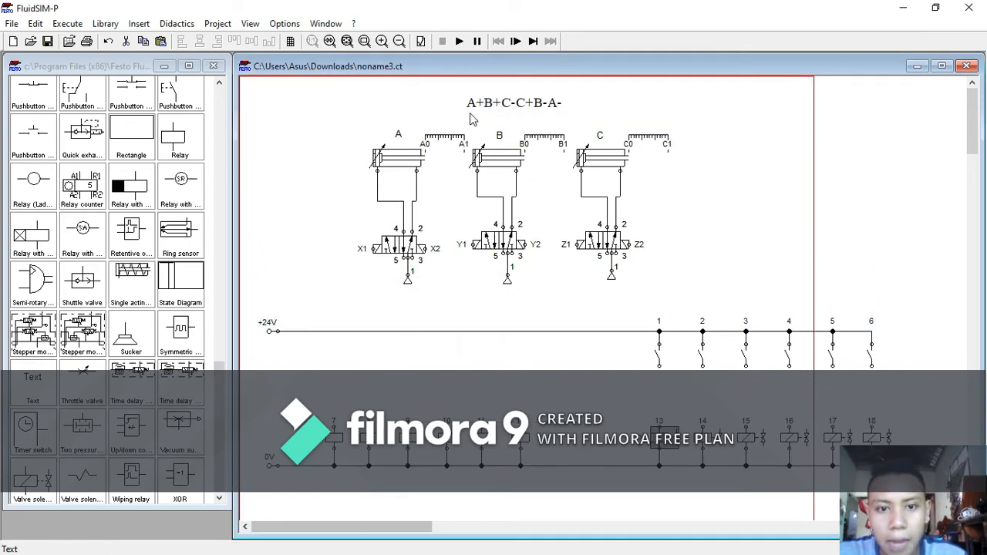
pyautogui.scroll(-1, 514, 301)
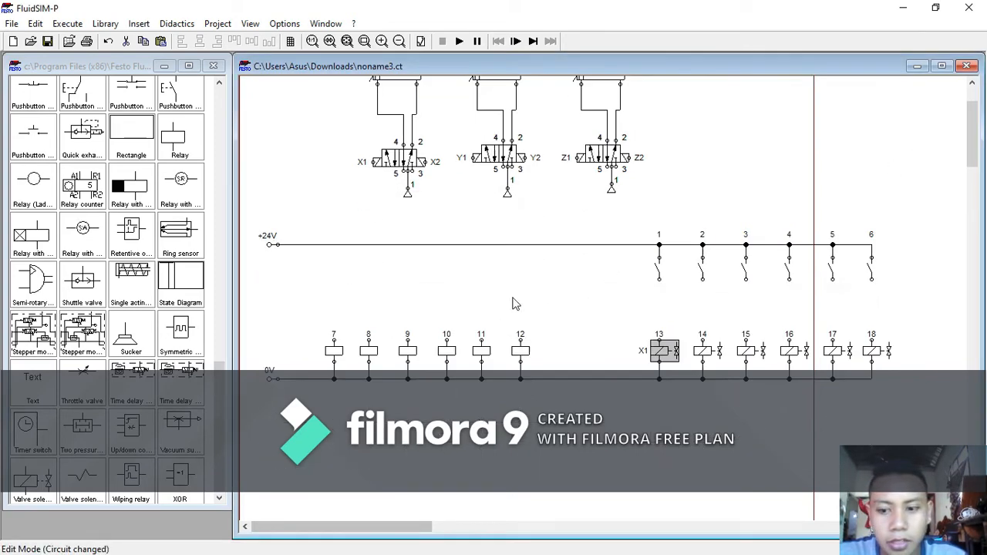
# Label the second valve solenoid Y1 to match the B+ movement
pyautogui.scroll(1, 434, 179)
pyautogui.scroll(-1, 434, 178)
pyautogui.doubleClick(698, 349)
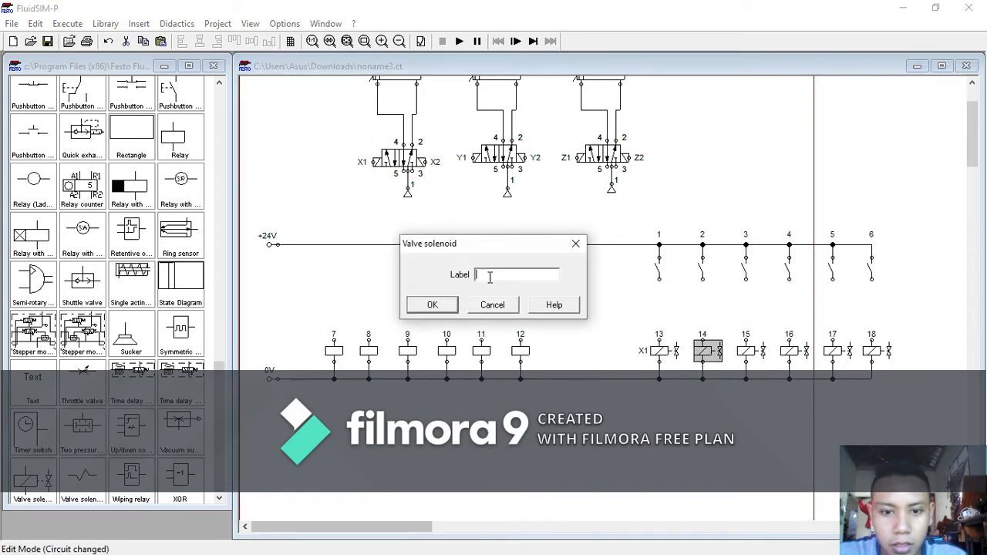
pyautogui.write('Y1')
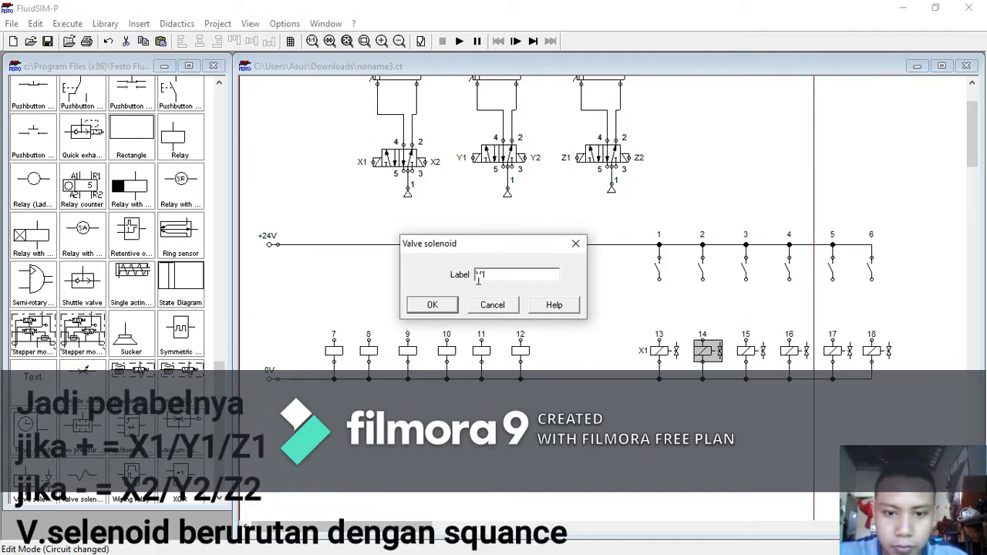
pyautogui.click(452, 305)
# Label the third valve solenoid Z2 to match the C- movement in the sequence
pyautogui.click(746, 351)
pyautogui.scroll(1, 509, 231)
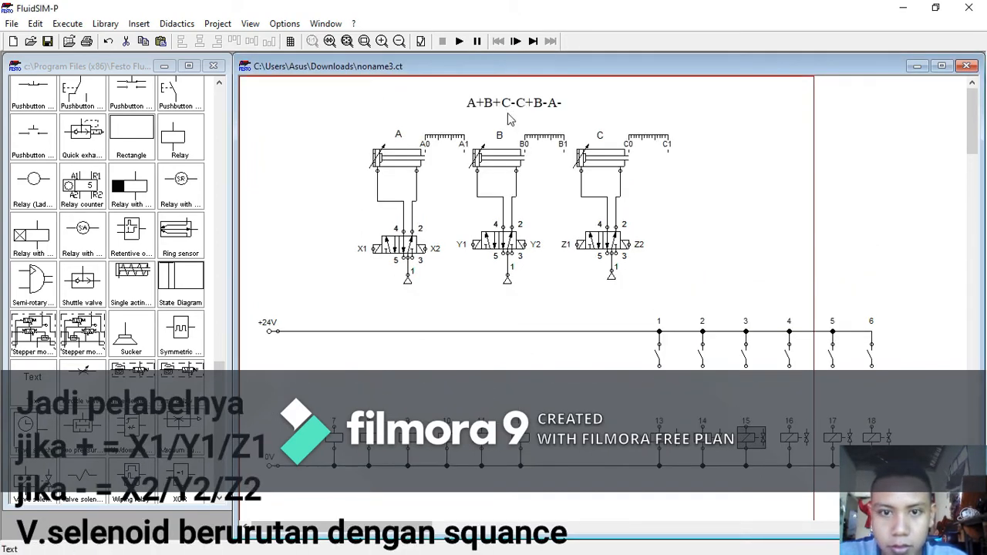
pyautogui.scroll(-3, 613, 268)
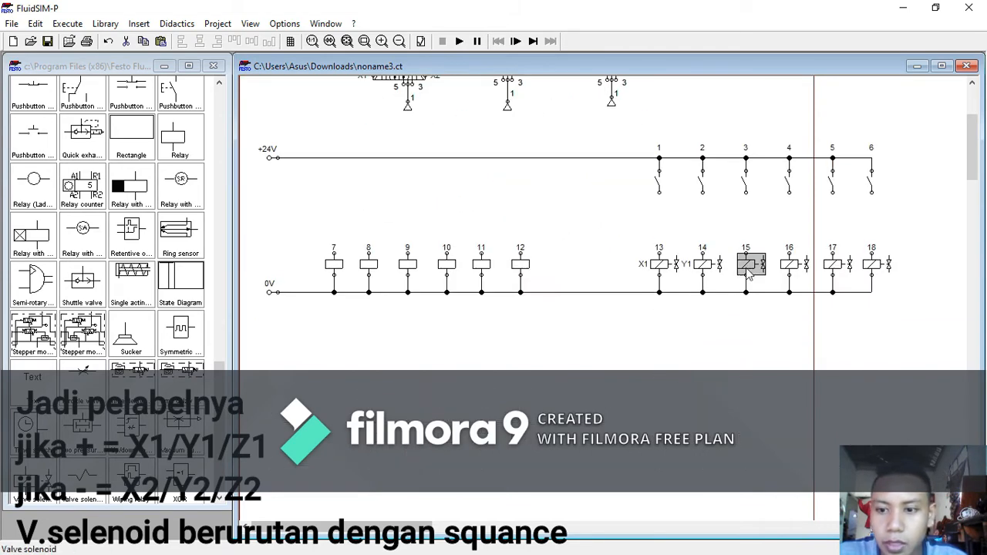
pyautogui.doubleClick(752, 264)
pyautogui.write('Z2')
pyautogui.click(432, 306)
# Label the fourth valve solenoid Z1 to match the C+ movement in the sequence
pyautogui.scroll(2, 509, 231)
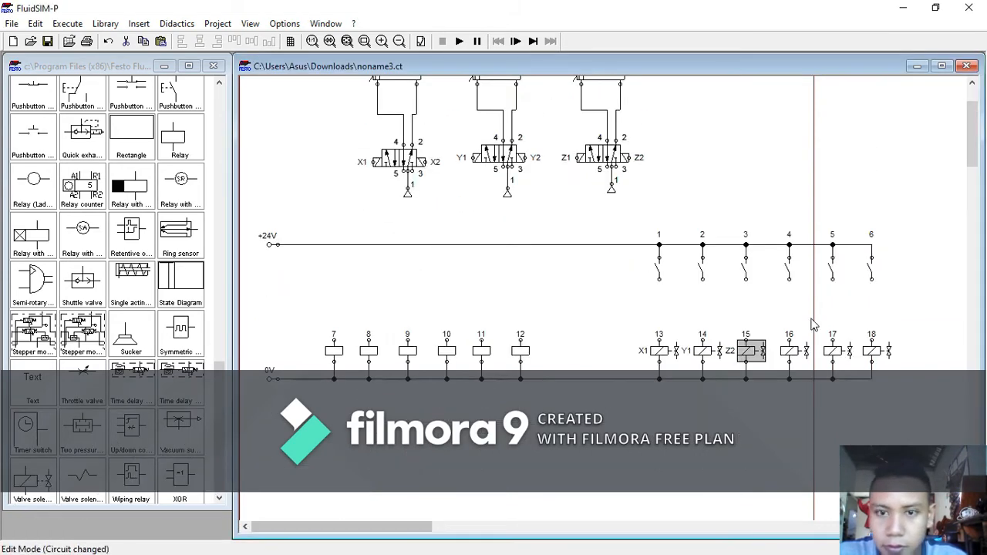
pyautogui.scroll(-2, 509, 232)
pyautogui.doubleClick(794, 265)
pyautogui.write('Z')
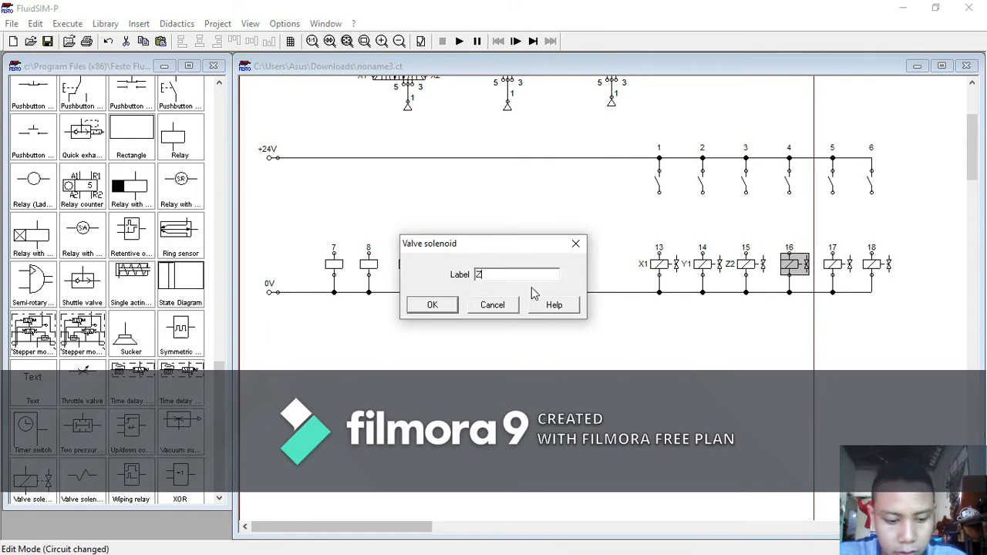
pyautogui.write('1')
pyautogui.click(432, 305)
# Label the fifth valve solenoid Y2 and the sixth X2 to match the B- and A- movements
pyautogui.scroll(4, 540, 231)
pyautogui.scroll(-3, 801, 293)
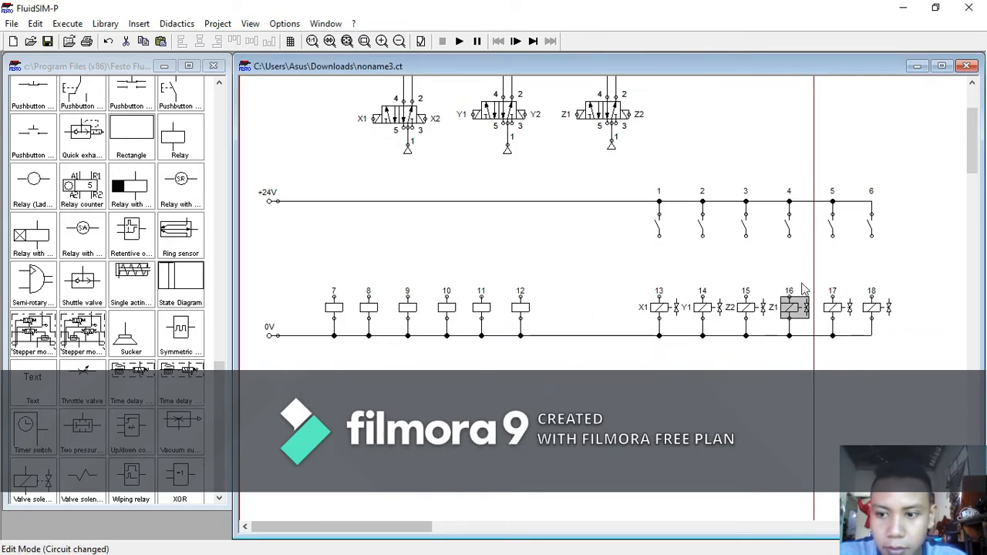
pyautogui.doubleClick(834, 307)
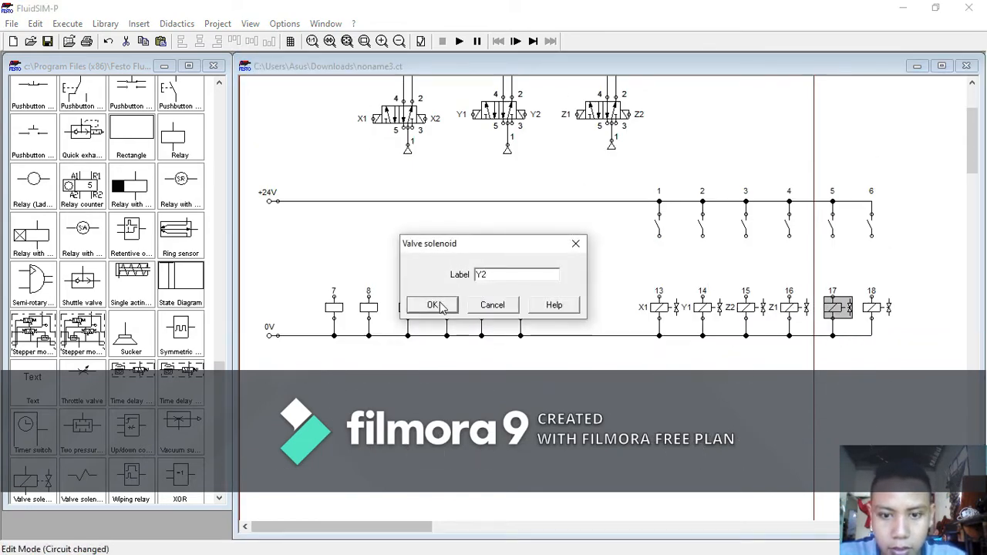
pyautogui.click(438, 306)
pyautogui.scroll(3, 815, 297)
pyautogui.scroll(-1, 802, 309)
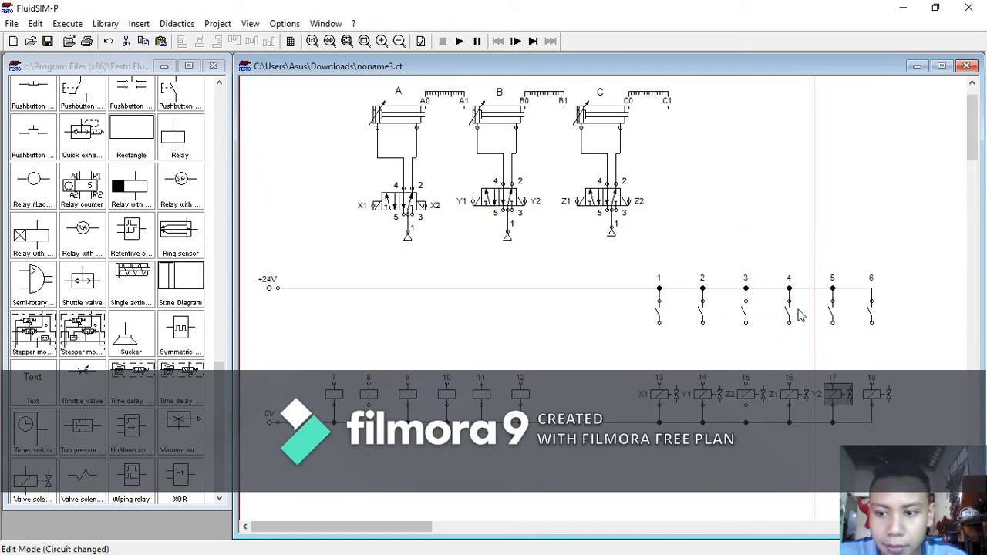
pyautogui.doubleClick(870, 416)
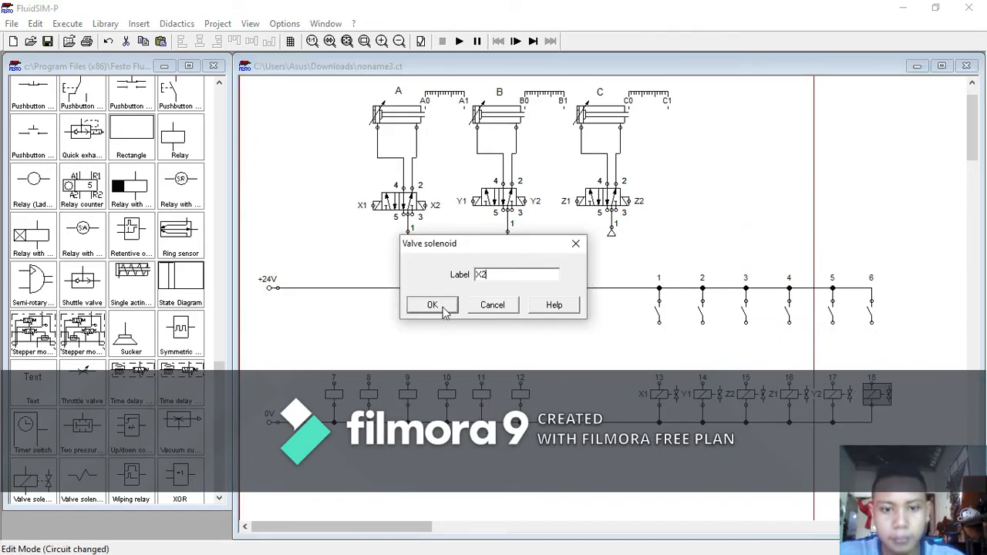
pyautogui.click(445, 309)
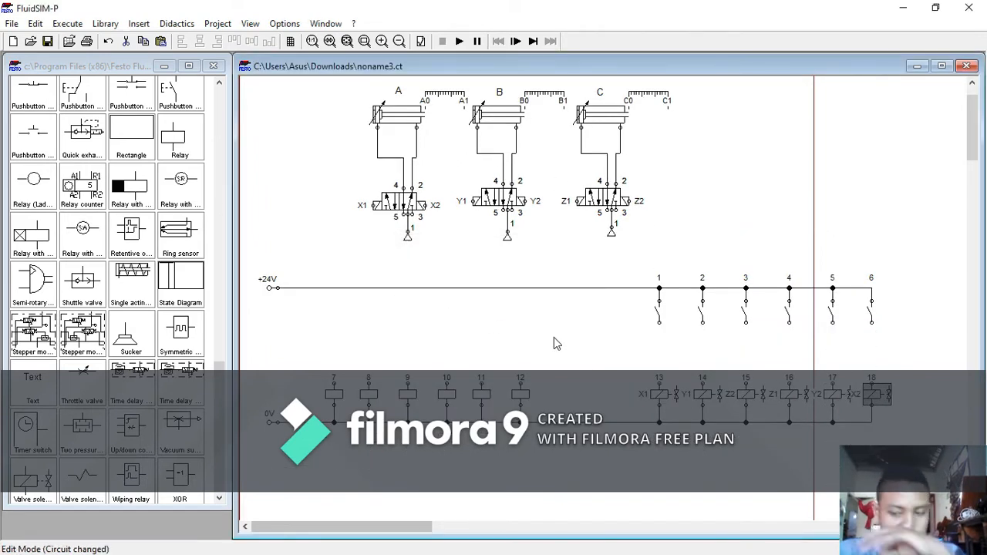
# Label the first relay coil on the 0V line K1 and the second K2
pyautogui.doubleClick(335, 395)
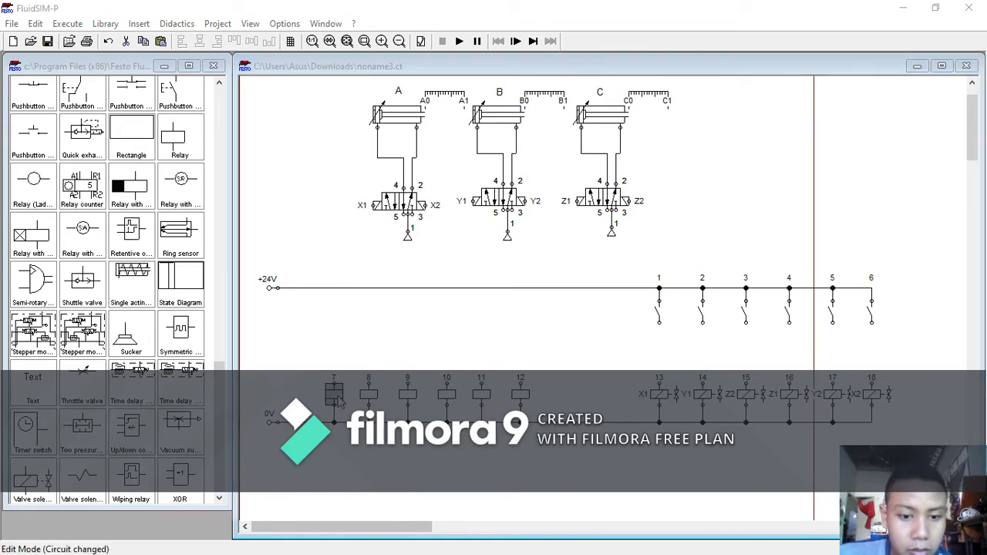
pyautogui.write('K1')
pyautogui.click(432, 305)
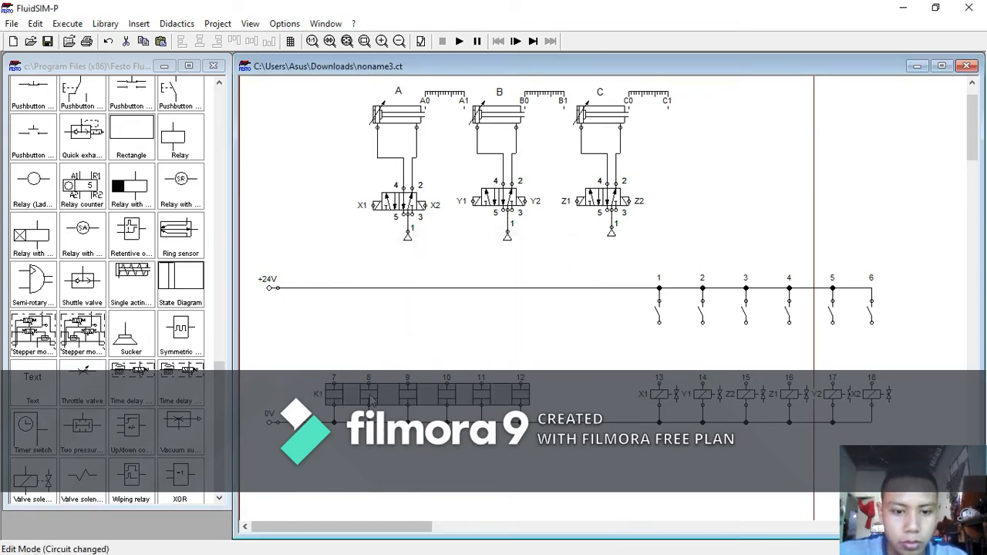
pyautogui.doubleClick(370, 395)
pyautogui.write('K2')
pyautogui.click(434, 305)
# Label the third relay coil K3 and the fourth K4
pyautogui.doubleClick(407, 395)
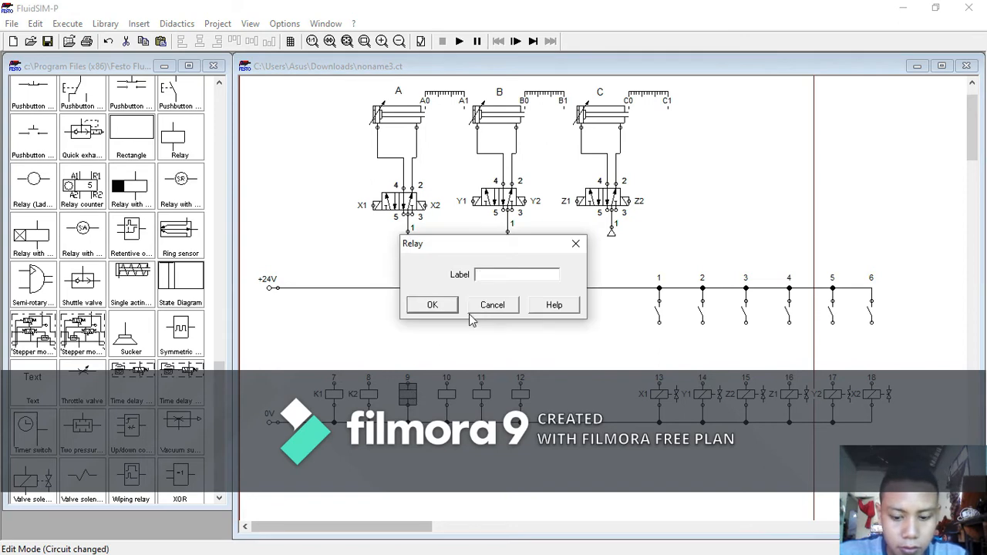
pyautogui.write('K3')
pyautogui.click(433, 304)
pyautogui.doubleClick(447, 395)
pyautogui.write('K4')
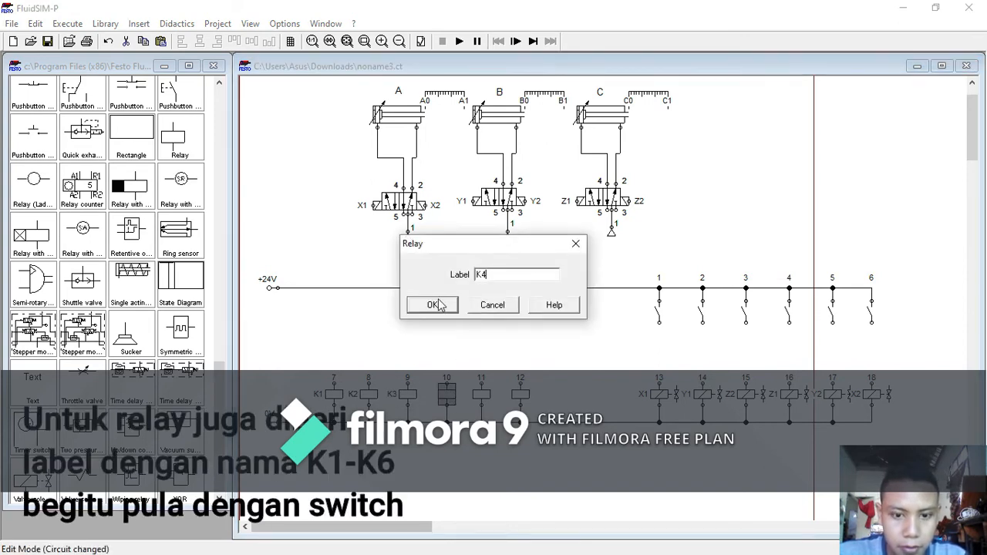
pyautogui.click(435, 304)
# Label the fifth relay coil K5 and the sixth K6
pyautogui.doubleClick(483, 389)
pyautogui.write('K5')
pyautogui.click(431, 305)
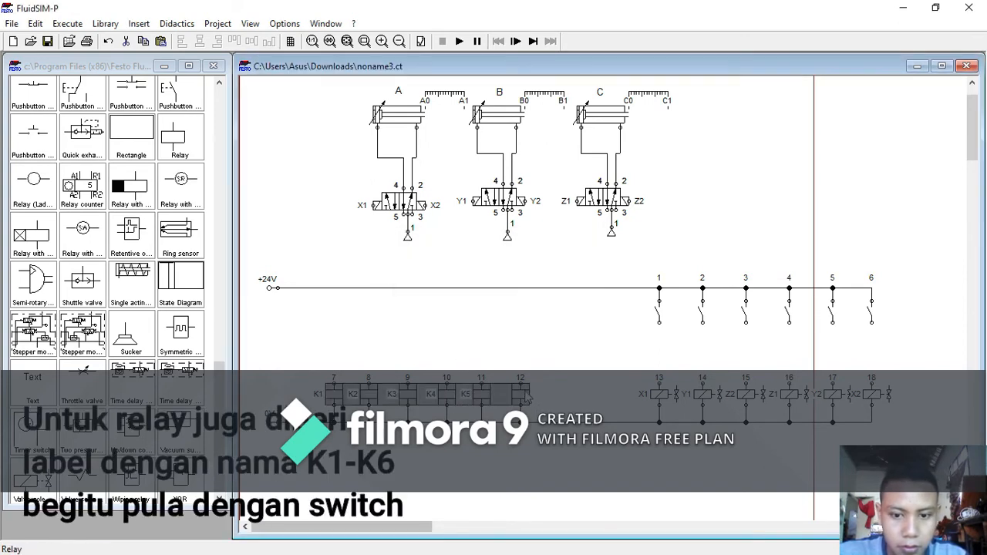
pyautogui.doubleClick(521, 393)
pyautogui.write('K6')
pyautogui.click(454, 307)
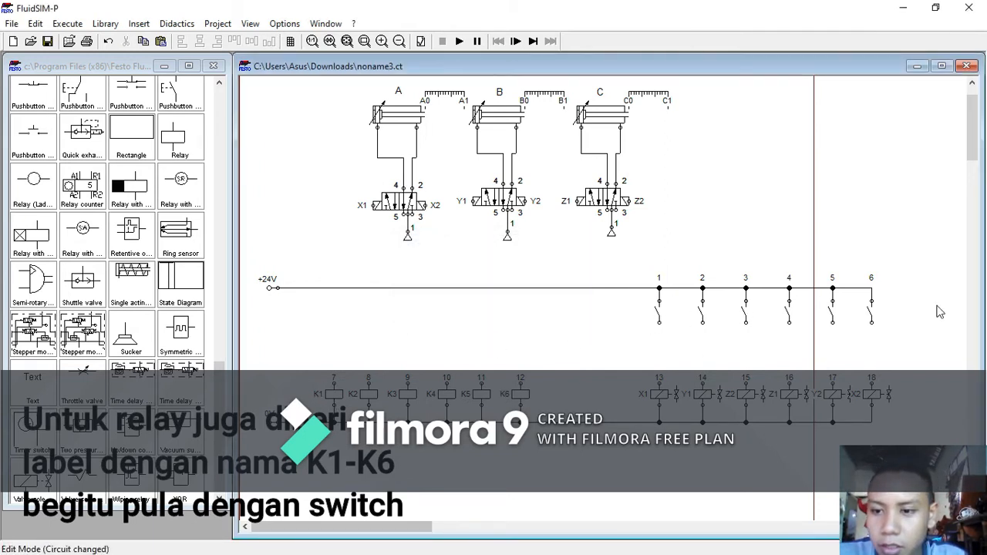
# Label the make switch above solenoid X1 as K1 and the one above Y1 as K2
pyautogui.doubleClick(655, 314)
pyautogui.write('K')
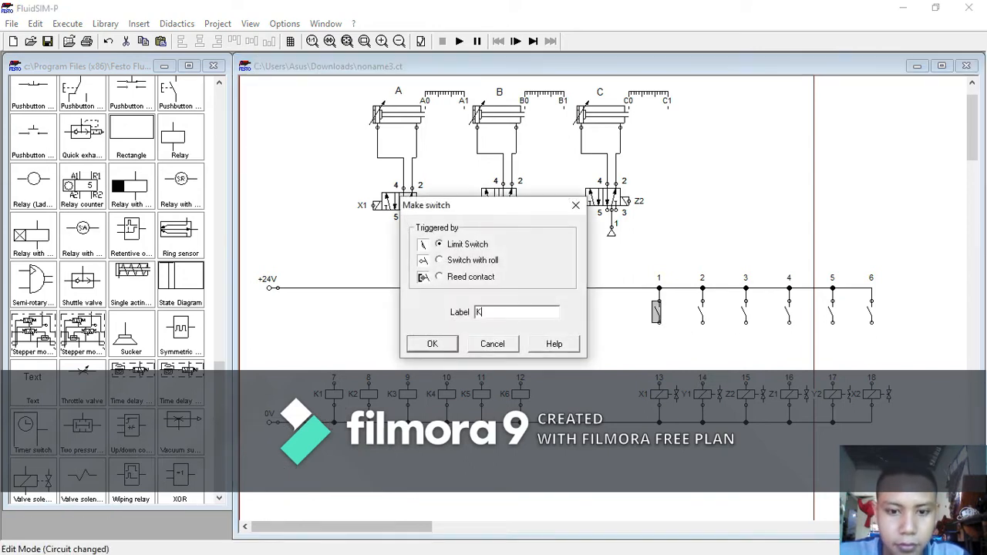
pyautogui.write('1')
pyautogui.click(452, 345)
pyautogui.doubleClick(700, 312)
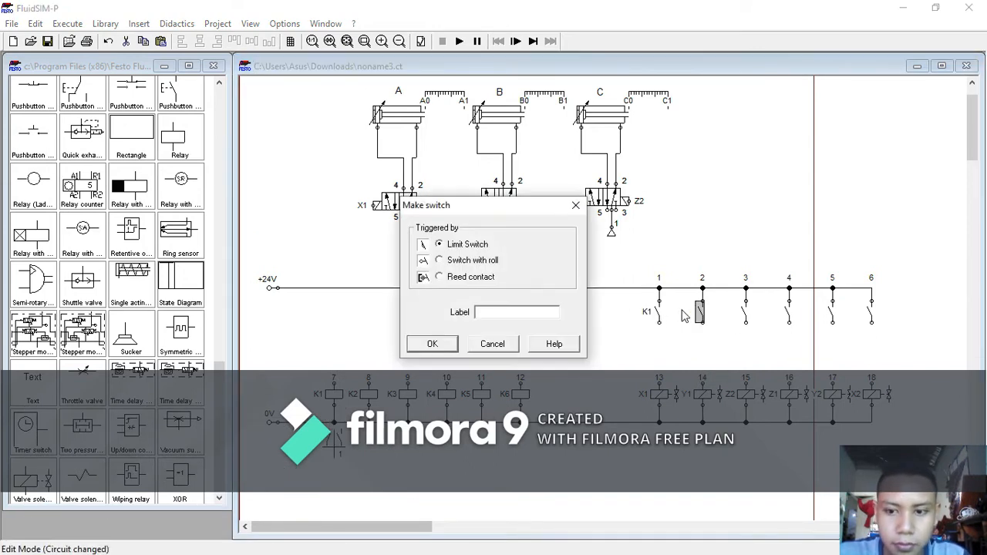
pyautogui.write('K2')
pyautogui.press('Return')
# Label the make switch above solenoid Z2 as K3 and the one above Z1 as K4
pyautogui.doubleClick(743, 312)
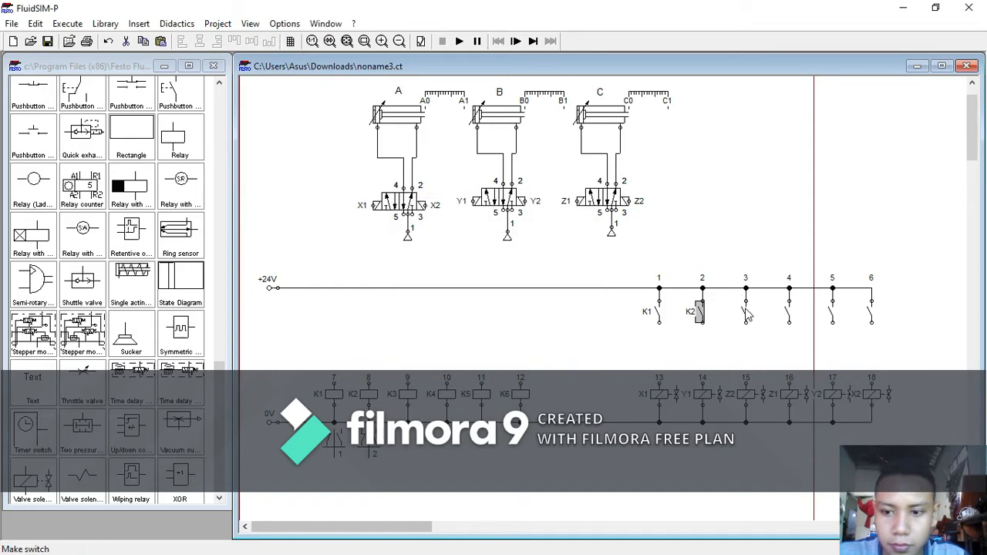
pyautogui.write('K3')
pyautogui.click(432, 343)
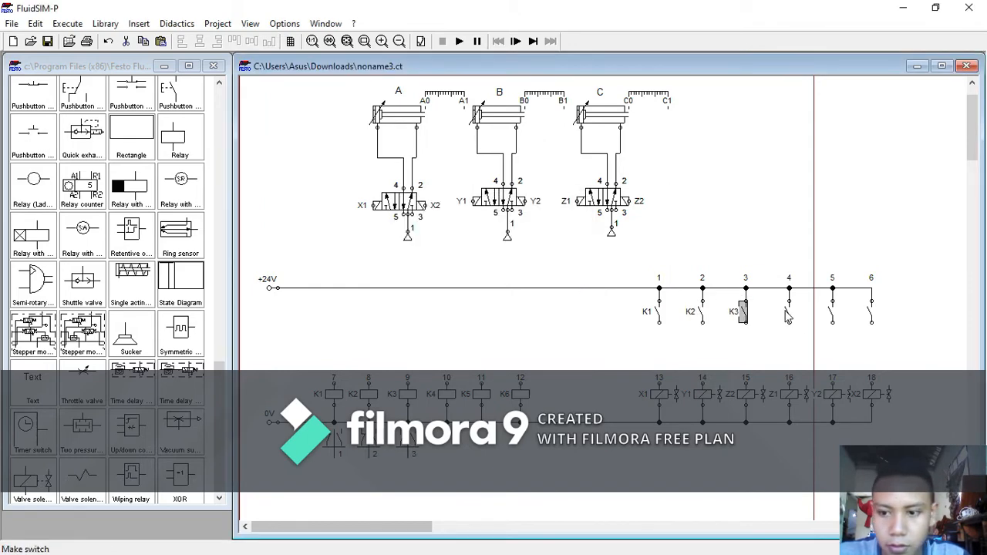
pyautogui.doubleClick(786, 312)
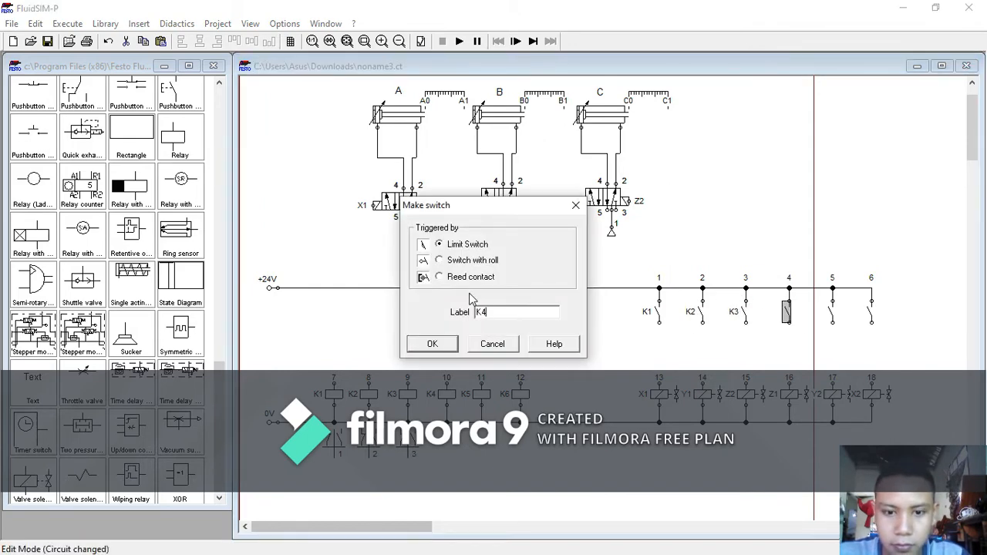
pyautogui.click(452, 346)
# Label the make switch above solenoid Y2 as K5 and the one above X2 as K6
pyautogui.doubleClick(831, 312)
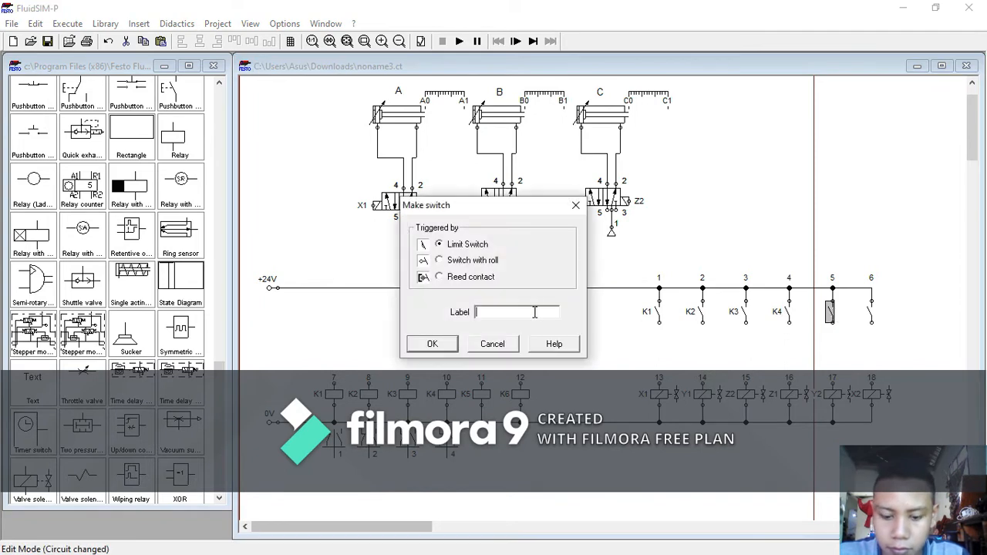
pyautogui.click(450, 343)
pyautogui.doubleClick(869, 312)
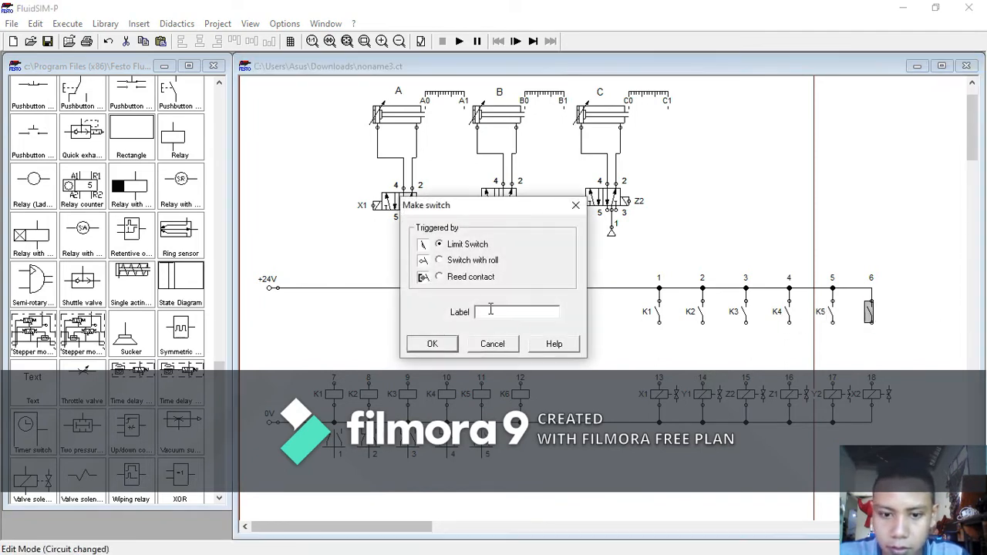
pyautogui.click(453, 347)
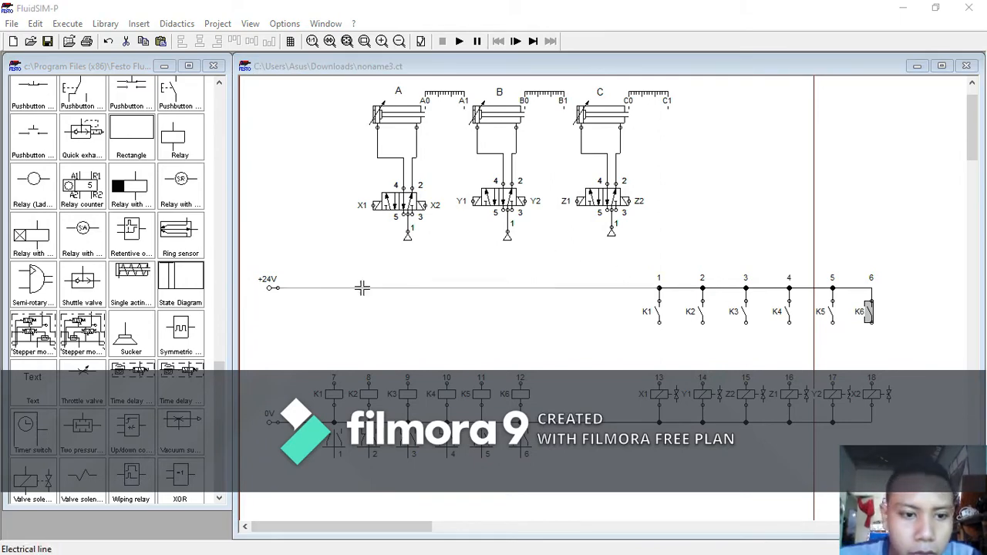
# Add a relay on the 0V line left of relay K1 and wire it to a new pushbutton on the +24V line
pyautogui.scroll(2, 368, 302)
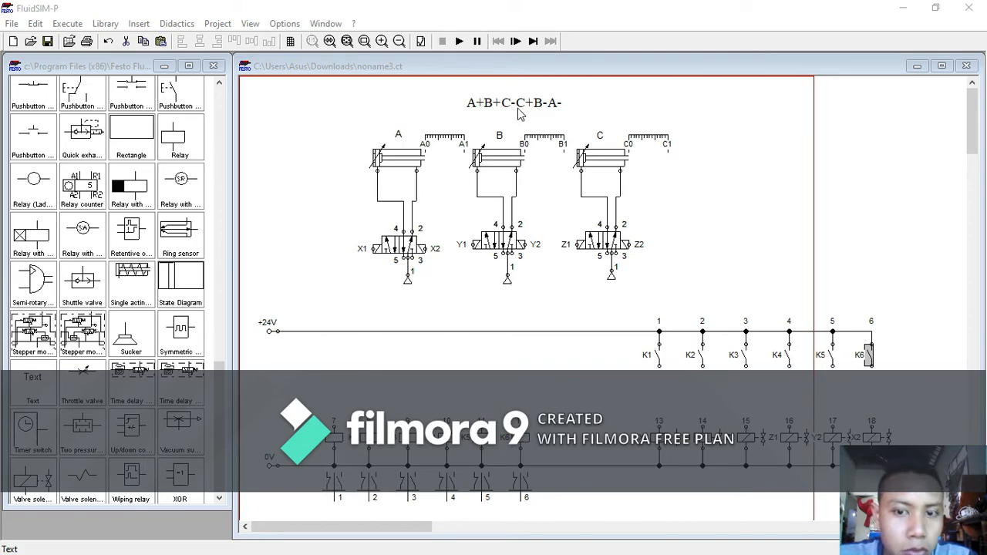
pyautogui.scroll(-3, 493, 286)
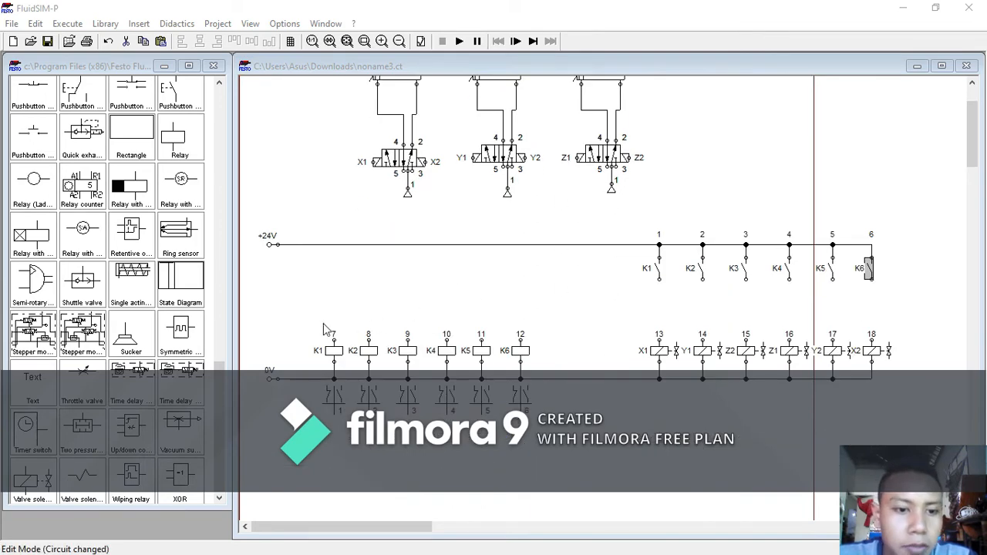
pyautogui.scroll(3, 116, 231)
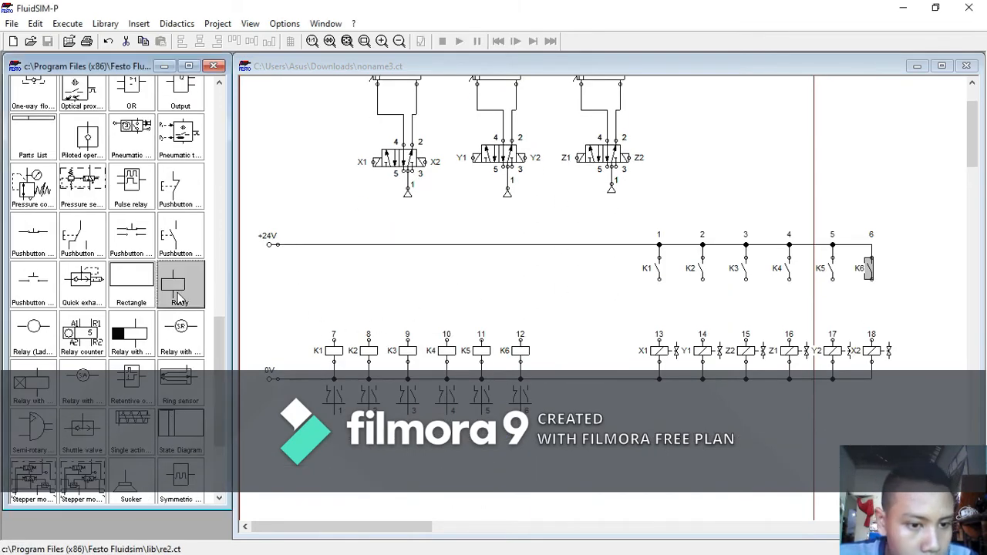
pyautogui.moveTo(180, 283)
pyautogui.mouseDown()
pyautogui.moveTo(299, 347)
pyautogui.moveTo(296, 377)
pyautogui.mouseUp()
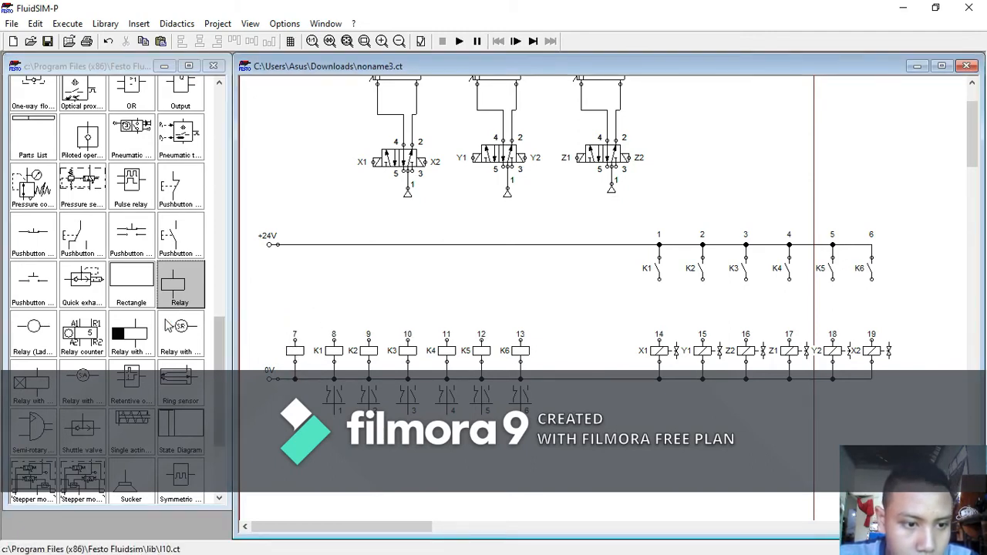
pyautogui.moveTo(180, 235); pyautogui.dragTo(295, 245)
pyautogui.moveTo(293, 297); pyautogui.dragTo(294, 340)
# Place a make switch on the +24V line beside the pushbutton and connect it in parallel with the pushbutton
pyautogui.scroll(4, 168, 243)
pyautogui.moveTo(81, 185); pyautogui.dragTo(320, 245)
pyautogui.click(292, 271)
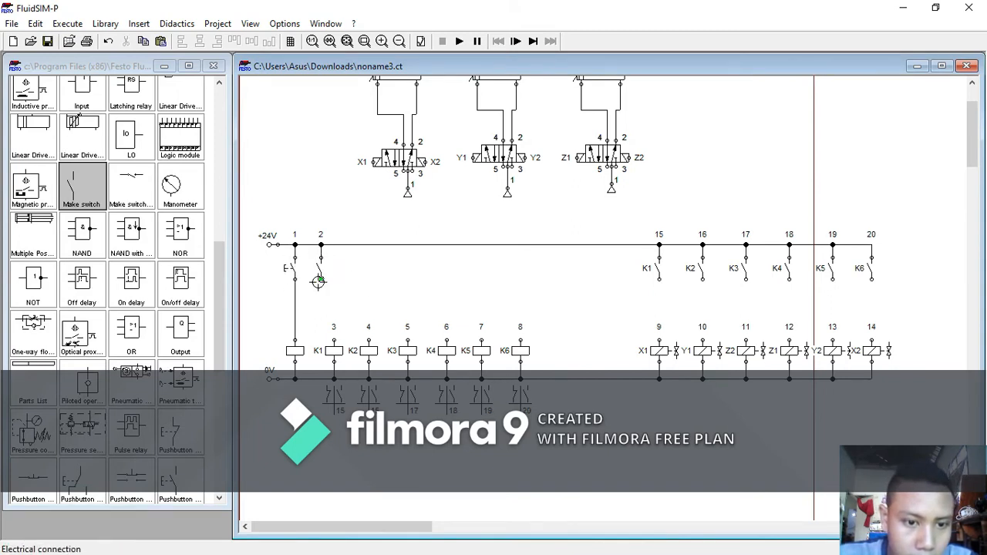
pyautogui.moveTo(295, 293); pyautogui.dragTo(321, 279)
# Label the new relay below the pushbutton and its parallel make switch both S1
pyautogui.doubleClick(294, 351)
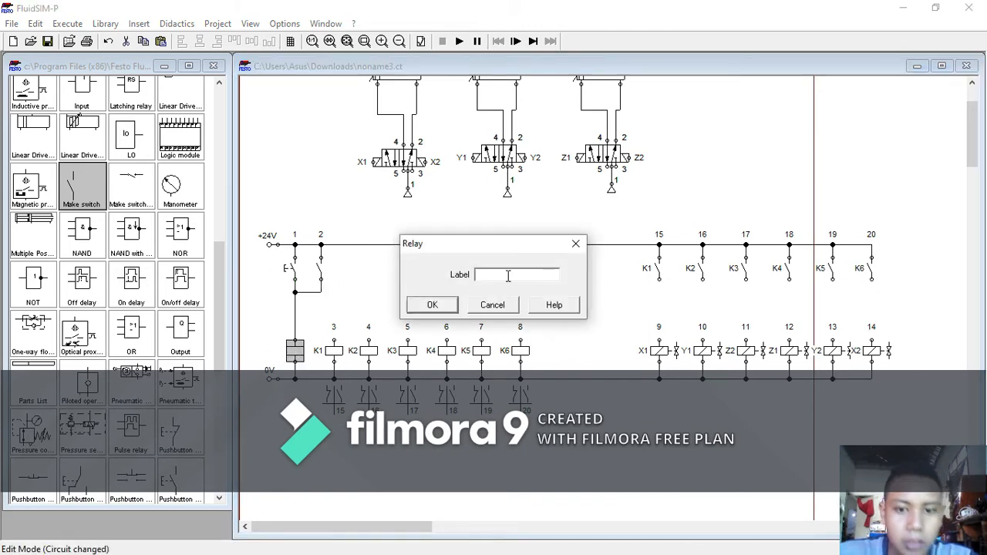
pyautogui.click(422, 306)
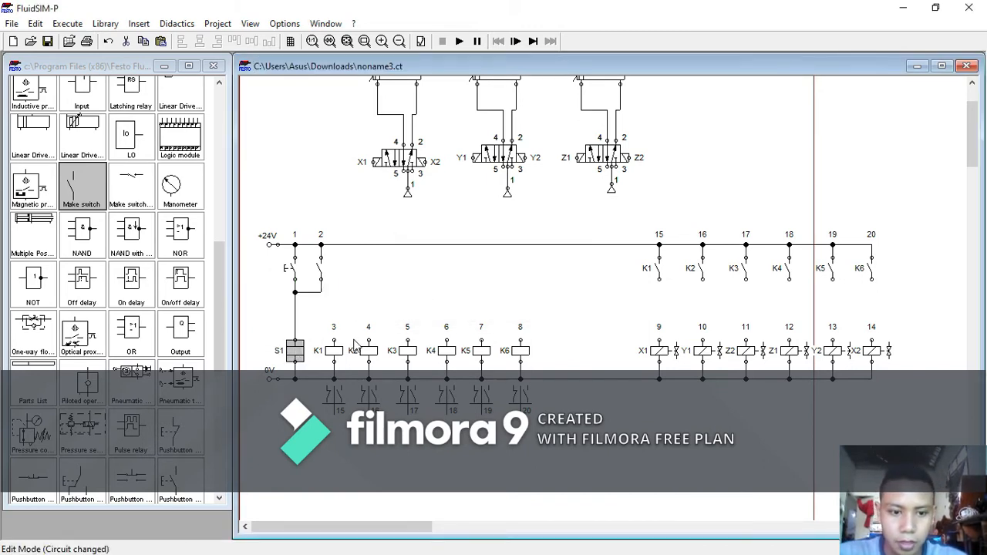
pyautogui.doubleClick(321, 270)
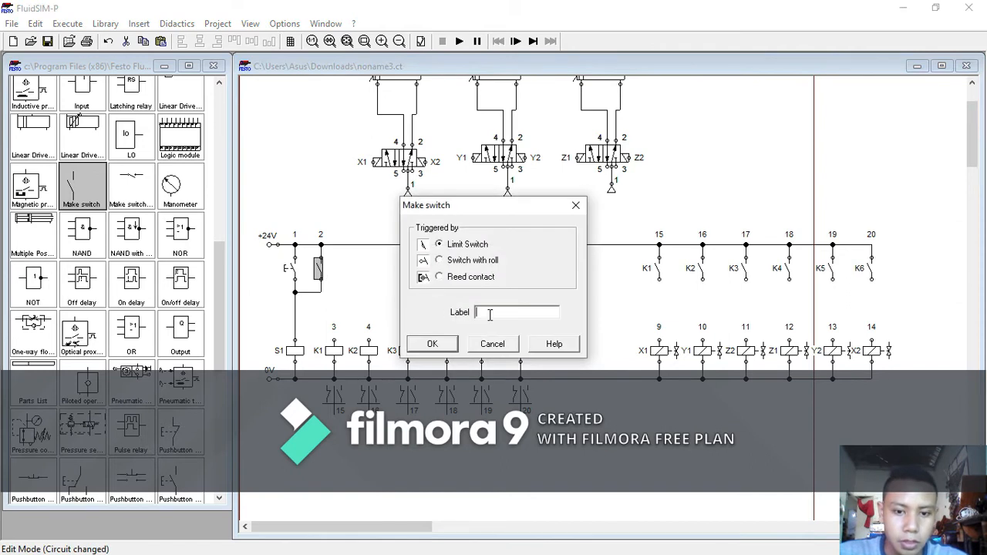
pyautogui.click(425, 344)
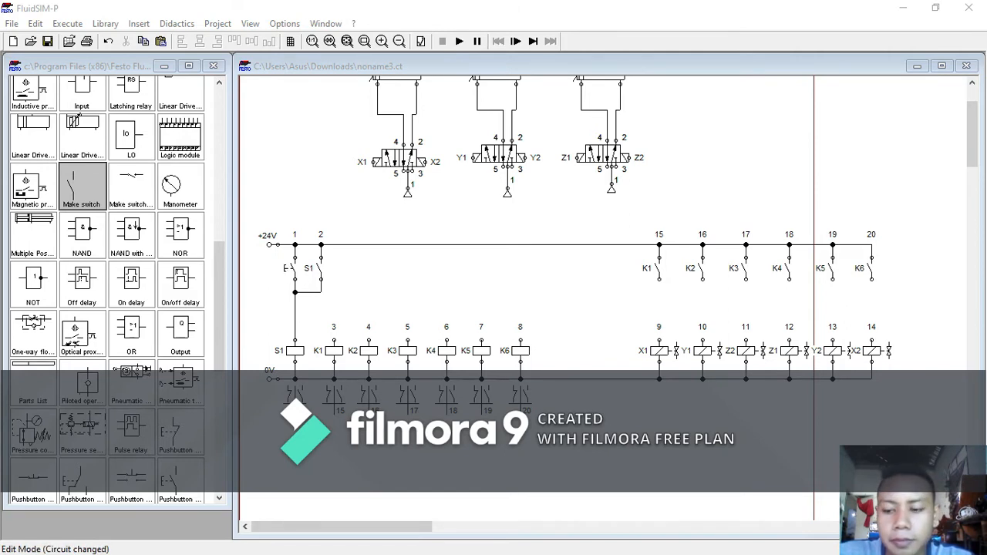
# Place a make switch between the +24V line and relay K1, connected to both
pyautogui.scroll(2, 594, 268)
pyautogui.moveTo(81, 185)
pyautogui.mouseDown()
pyautogui.moveTo(342, 332)
pyautogui.moveTo(333, 281)
pyautogui.mouseUp()
pyautogui.scroll(-2, 335, 354)
# Wire the six make switches K1 to K6 to the valve solenoids directly below them, X1 through X2
pyautogui.scroll(2, 416, 308)
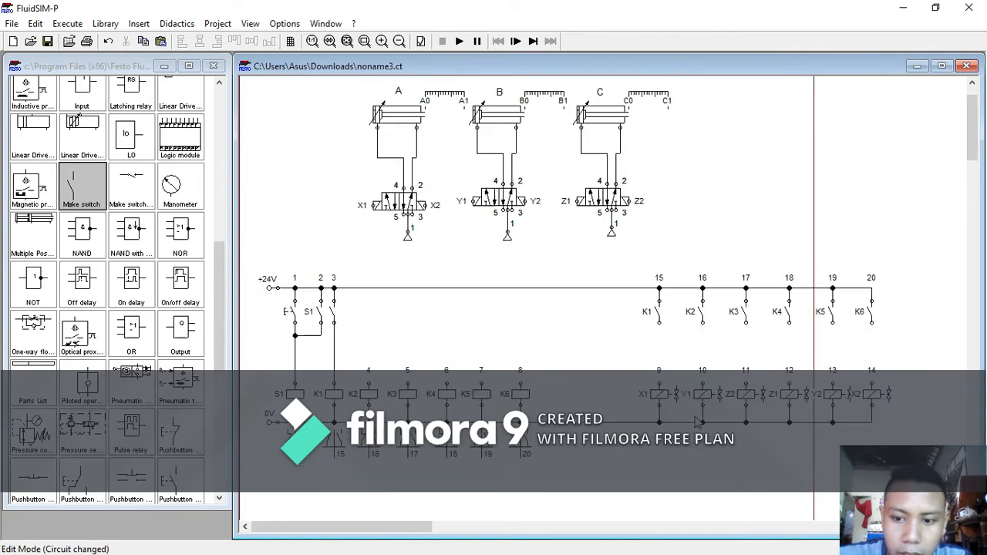
pyautogui.scroll(-2, 654, 368)
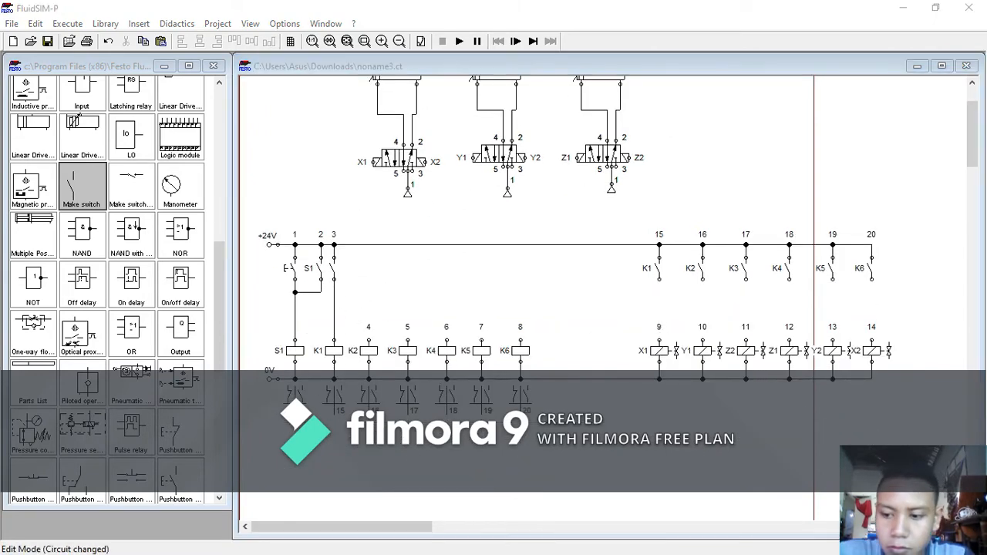
pyautogui.moveTo(659, 340); pyautogui.dragTo(659, 279)
pyautogui.moveTo(703, 340)
pyautogui.mouseDown()
pyautogui.moveTo(702, 279)
pyautogui.moveTo(745, 340)
pyautogui.moveTo(789, 280)
pyautogui.mouseUp()
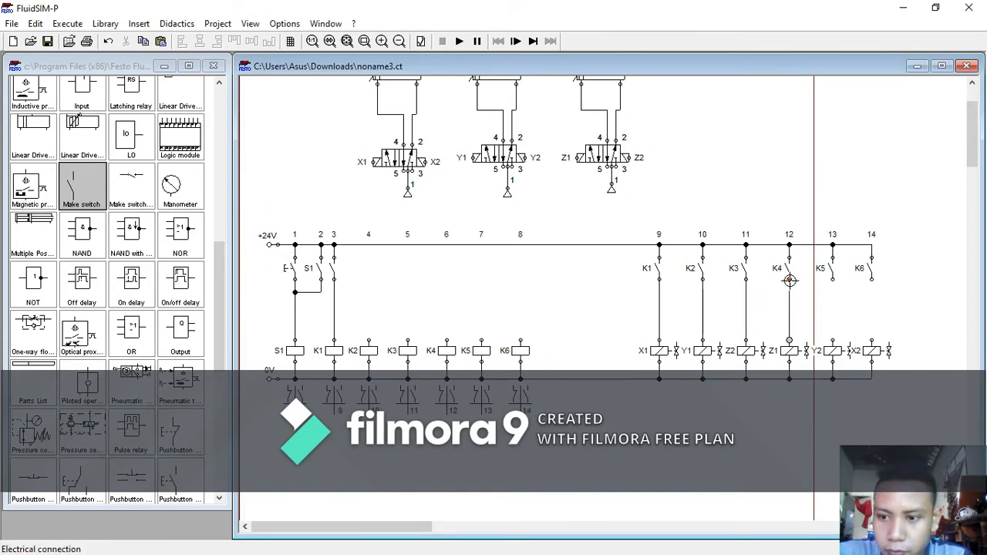
pyautogui.moveTo(832, 340); pyautogui.dragTo(871, 340)
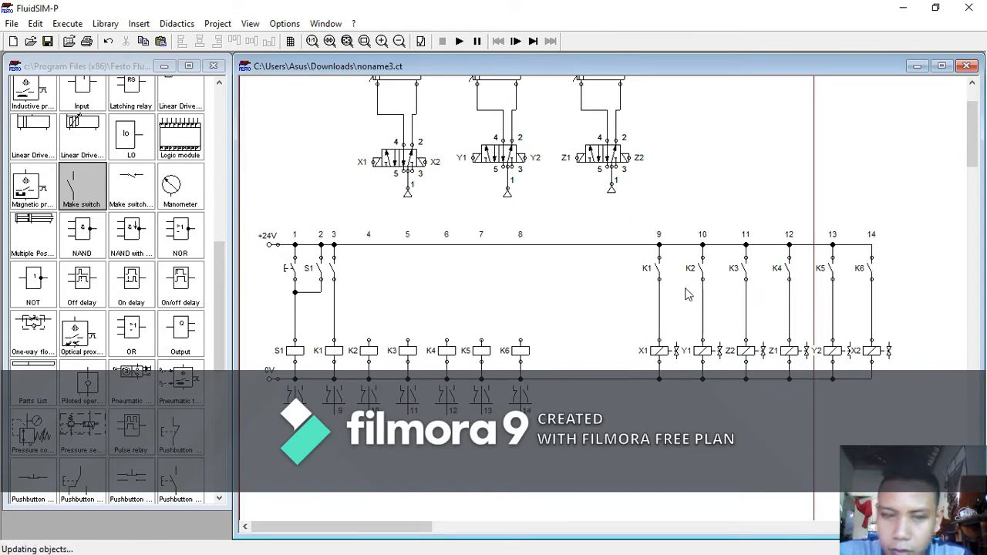
# Label the make switch above relay K1 as S1
pyautogui.doubleClick(332, 269)
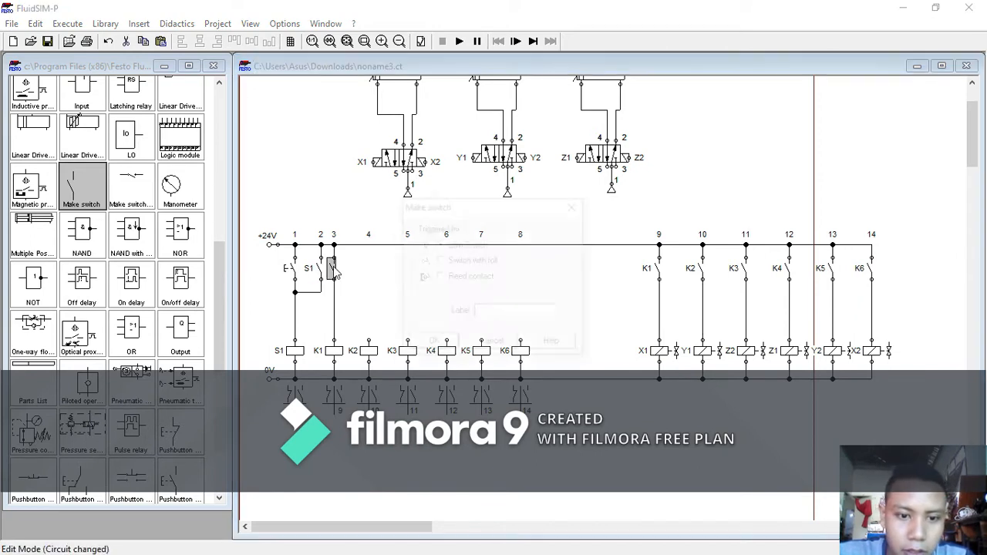
pyautogui.write('S1')
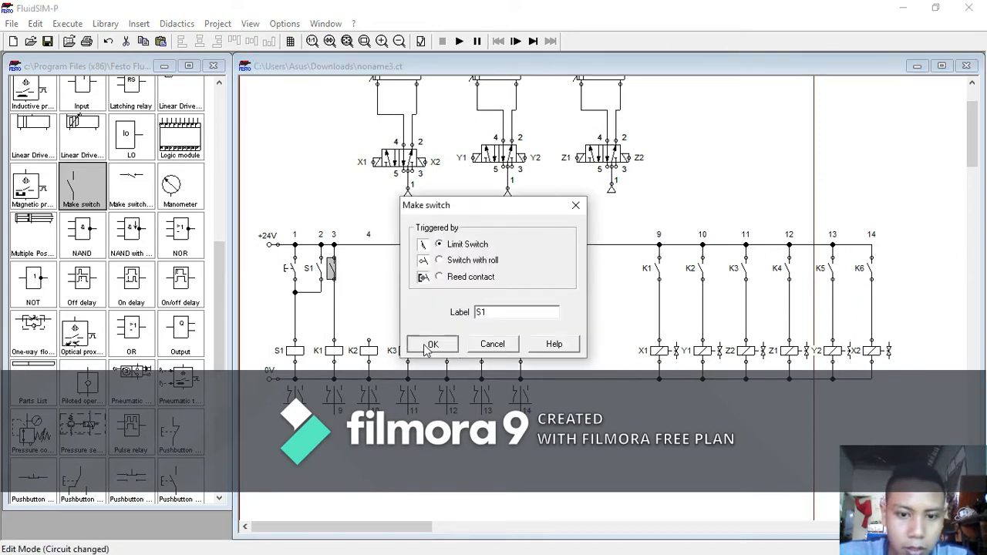
pyautogui.click(432, 344)
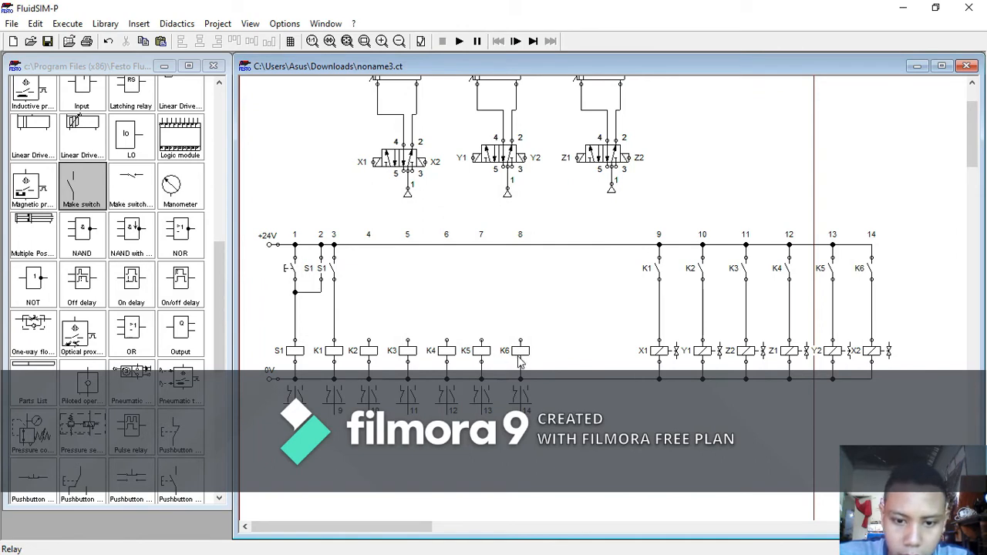
# Shift relays K1 to K6 right with straight 0V connections, and realign the second S1 switch above relay K1
pyautogui.moveTo(575, 371); pyautogui.dragTo(323, 325)
pyautogui.moveTo(368, 351); pyautogui.dragTo(386, 349)
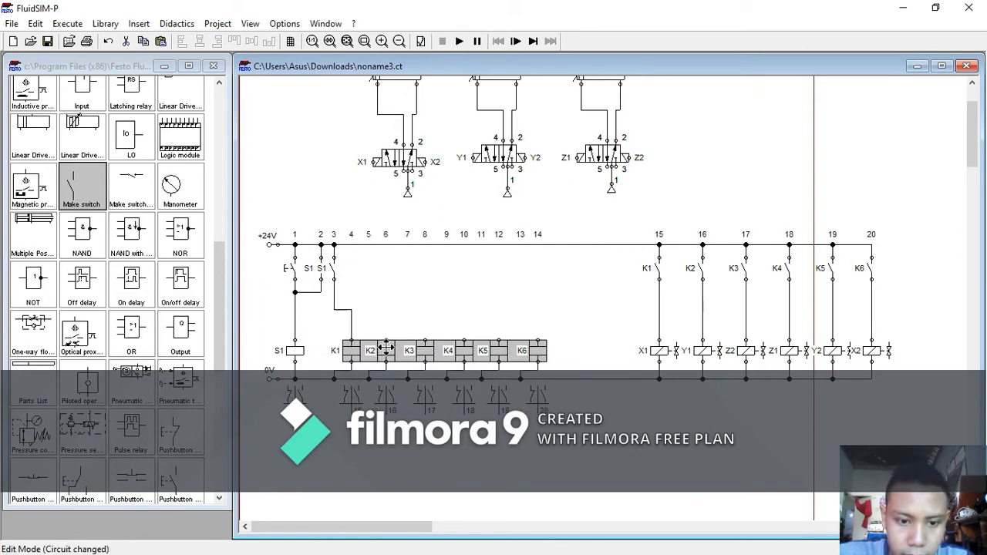
pyautogui.click(366, 366)
pyautogui.moveTo(335, 378); pyautogui.dragTo(537, 379)
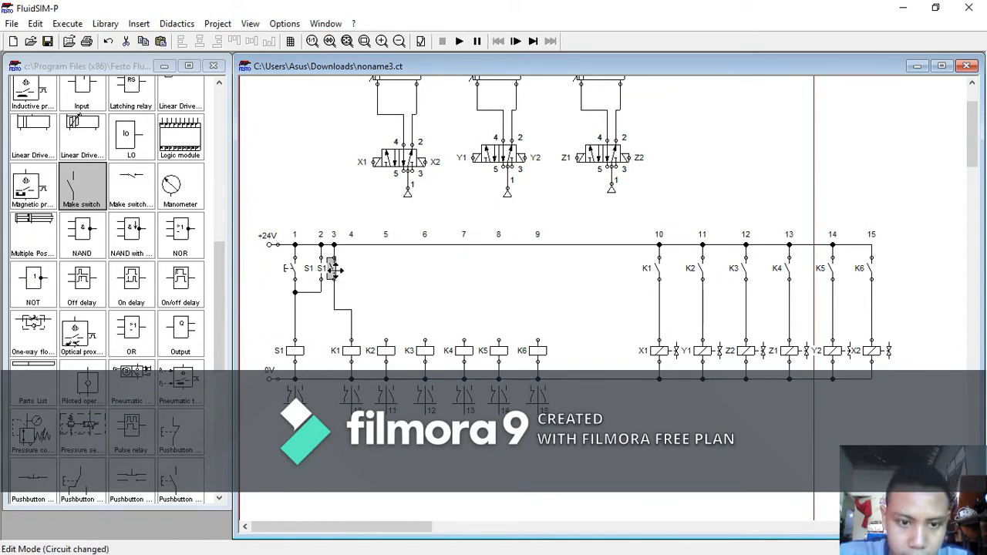
pyautogui.moveTo(333, 270); pyautogui.dragTo(352, 245)
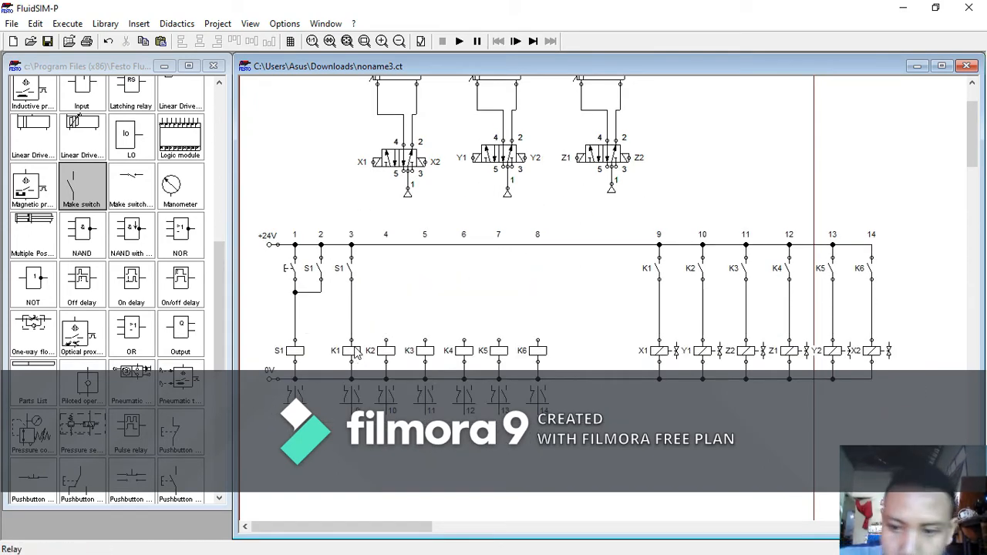
pyautogui.scroll(2, 655, 356)
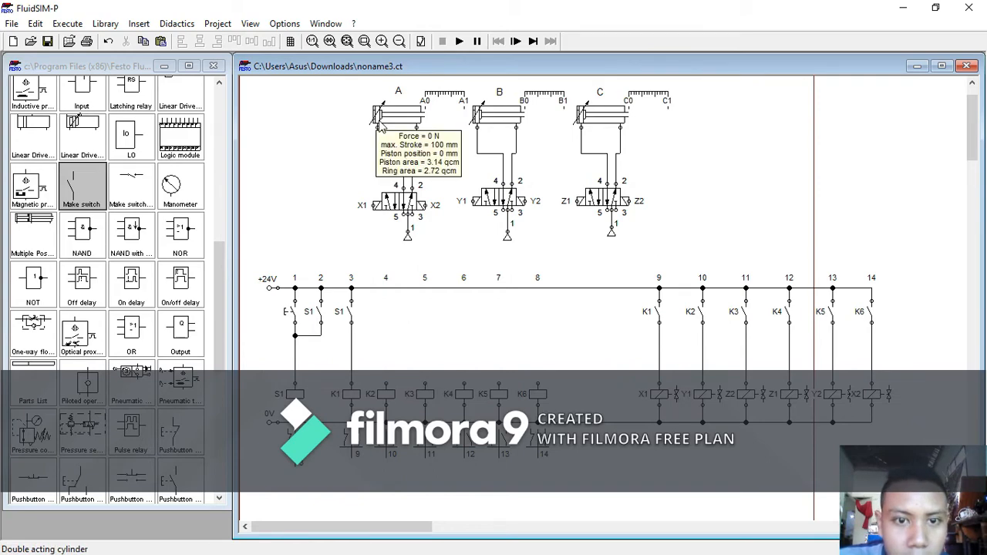
pyautogui.scroll(2, 377, 126)
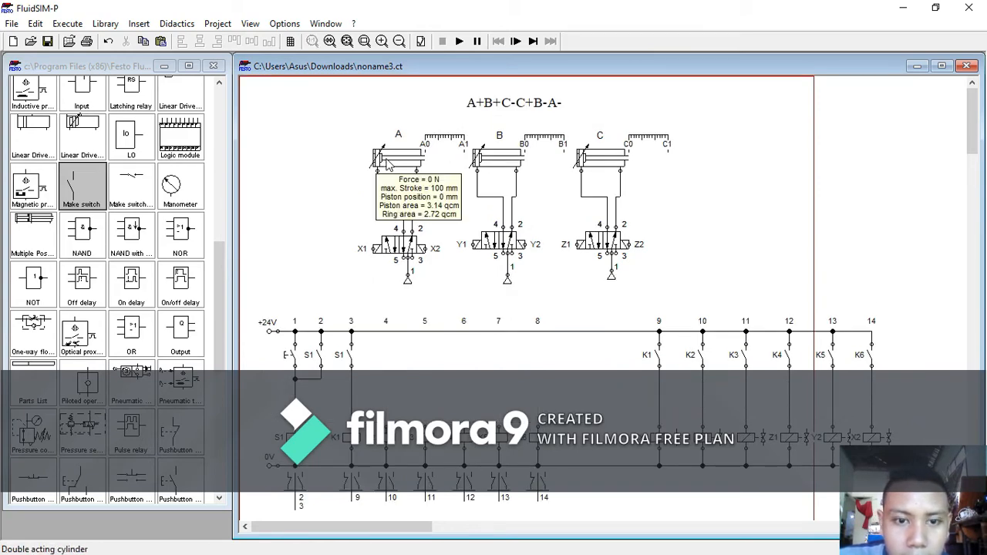
# Place a make switch above relay K2 and wire it between the branch below the second S1 switch and K2
pyautogui.scroll(-6, 815, 161)
pyautogui.scroll(6, 815, 161)
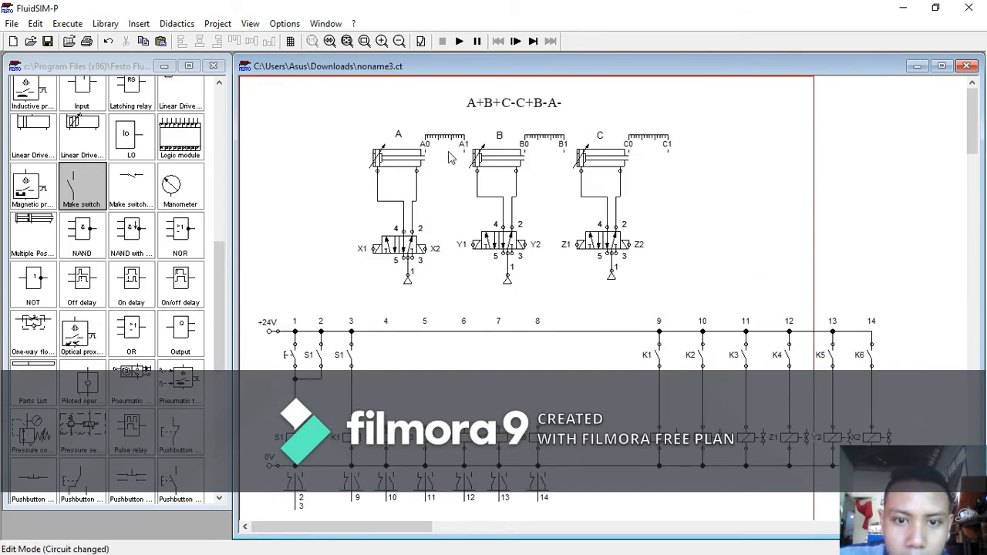
pyautogui.scroll(-4, 452, 158)
pyautogui.moveTo(66, 173); pyautogui.dragTo(384, 302)
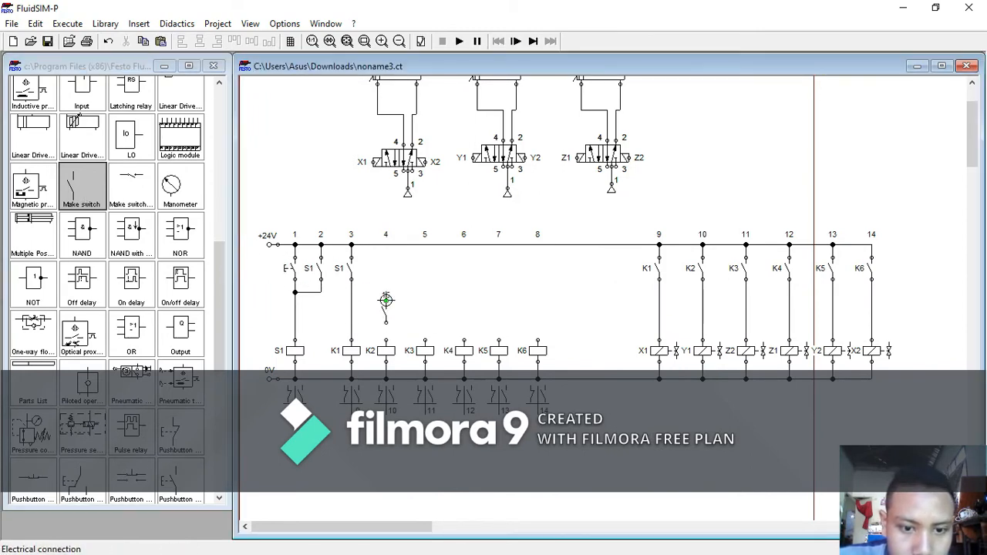
pyautogui.moveTo(352, 295); pyautogui.dragTo(385, 340)
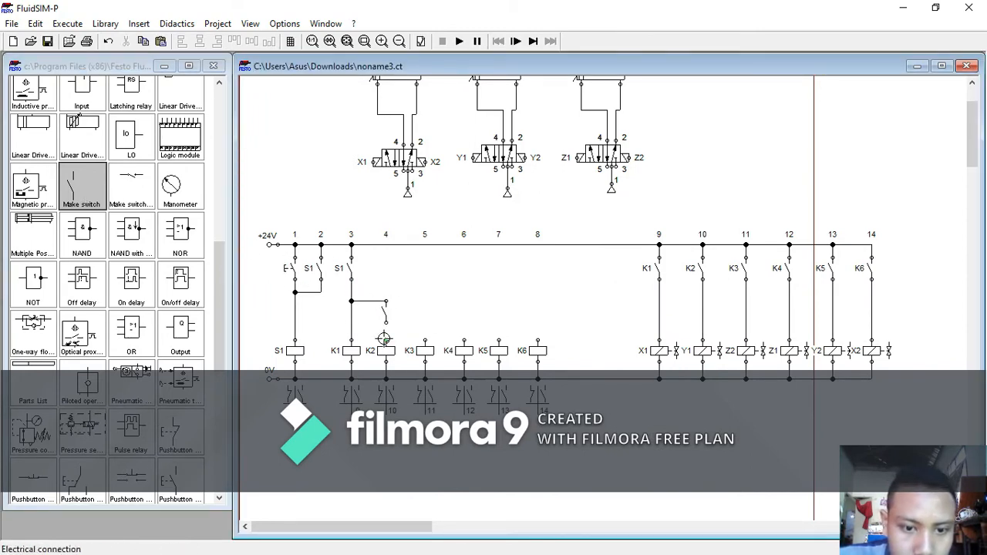
# Label the make switch above relay K2 as A1
pyautogui.doubleClick(385, 316)
pyautogui.write('A')
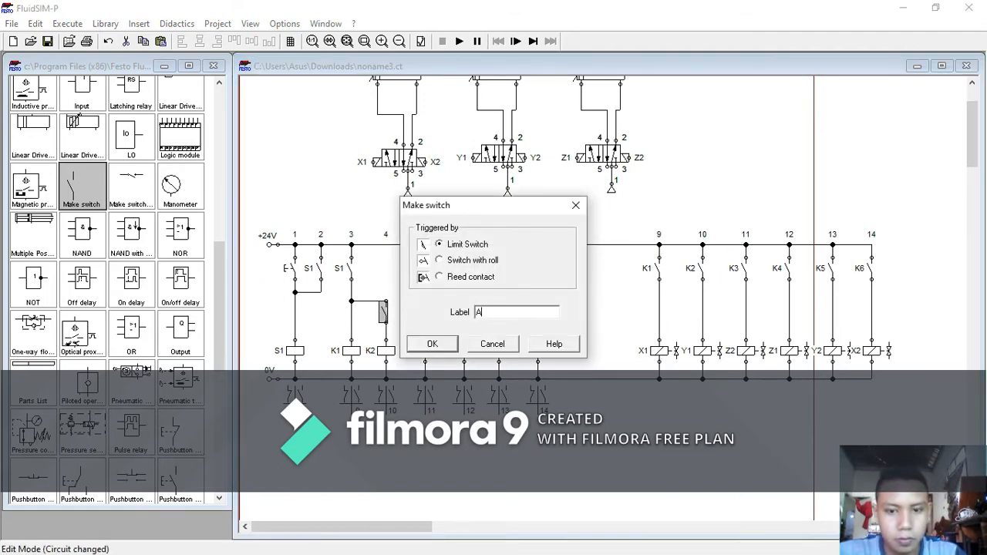
pyautogui.write('1')
pyautogui.press('Return')
# Compare the cylinders' end-position marks with the relay circuit to determine which limit switch must trigger relay K3
pyautogui.scroll(2, 455, 287)
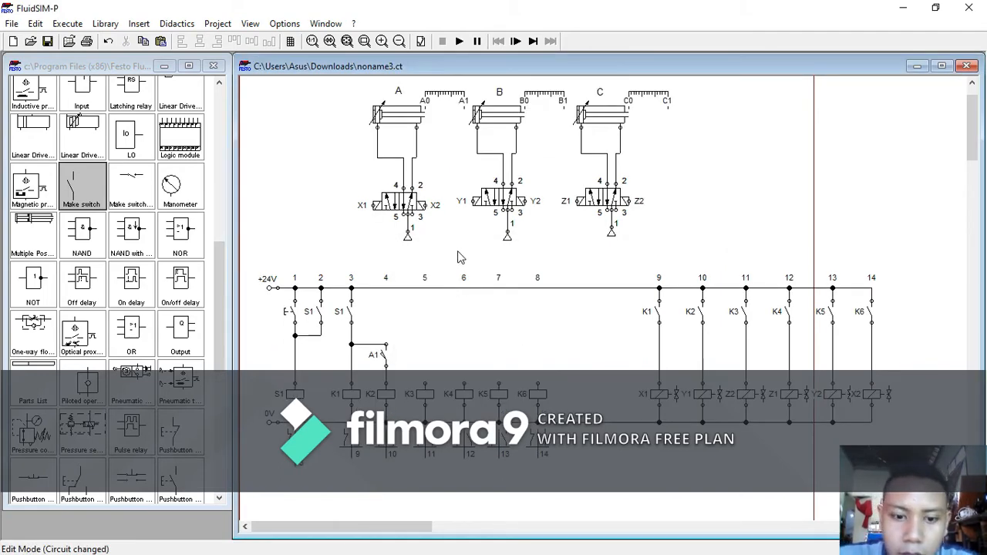
pyautogui.scroll(-1, 459, 257)
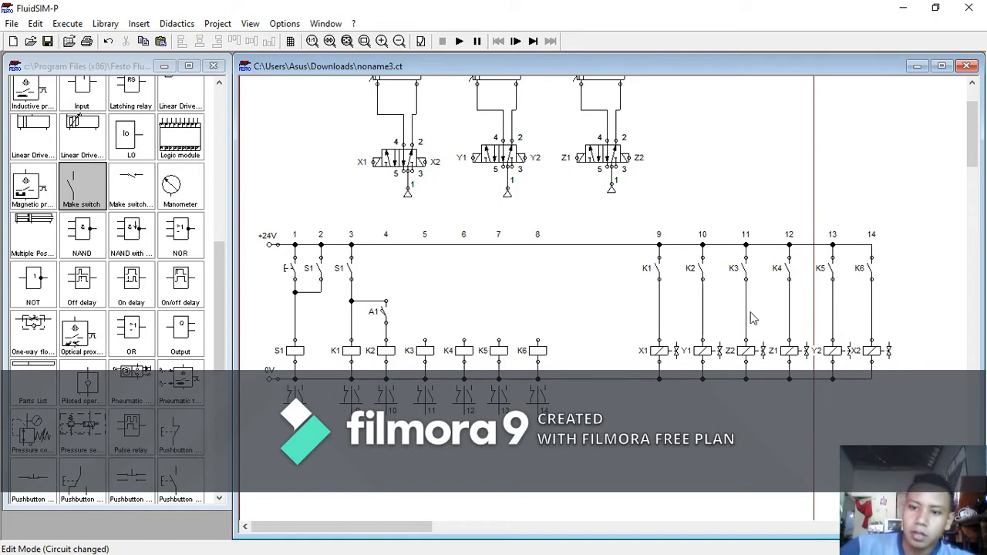
pyautogui.scroll(1, 713, 373)
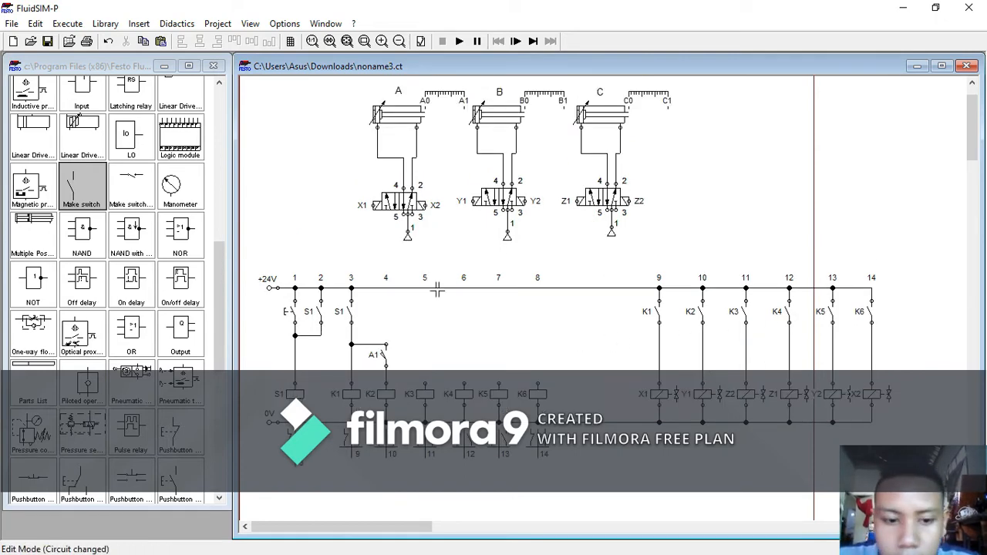
pyautogui.scroll(-1, 697, 363)
pyautogui.scroll(1, 698, 362)
pyautogui.scroll(1, 585, 246)
pyautogui.scroll(-2, 502, 162)
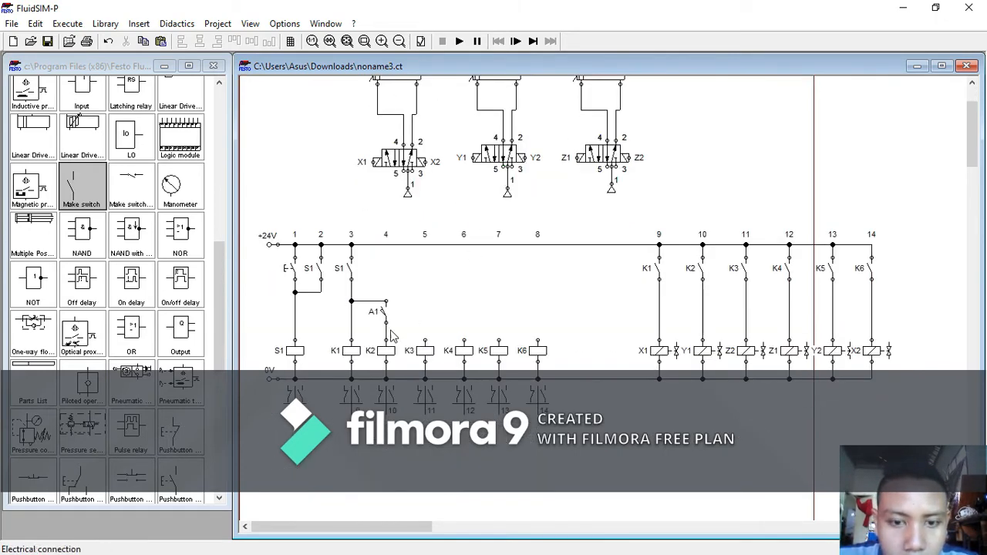
pyautogui.scroll(1, 503, 129)
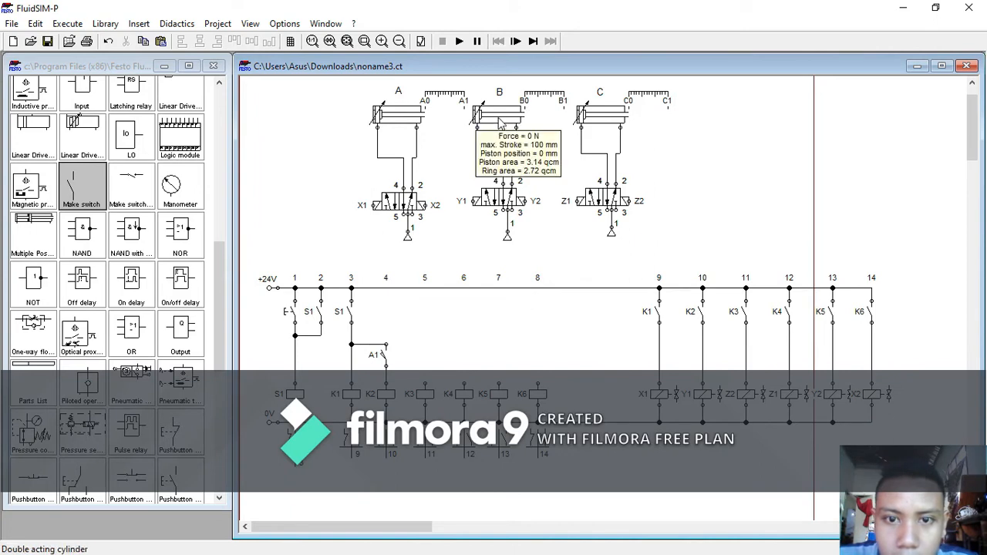
# Add a make switch labelled B1 above relay K3, wired to K3 and to the branch feeding A1
pyautogui.moveTo(94, 190); pyautogui.dragTo(433, 356)
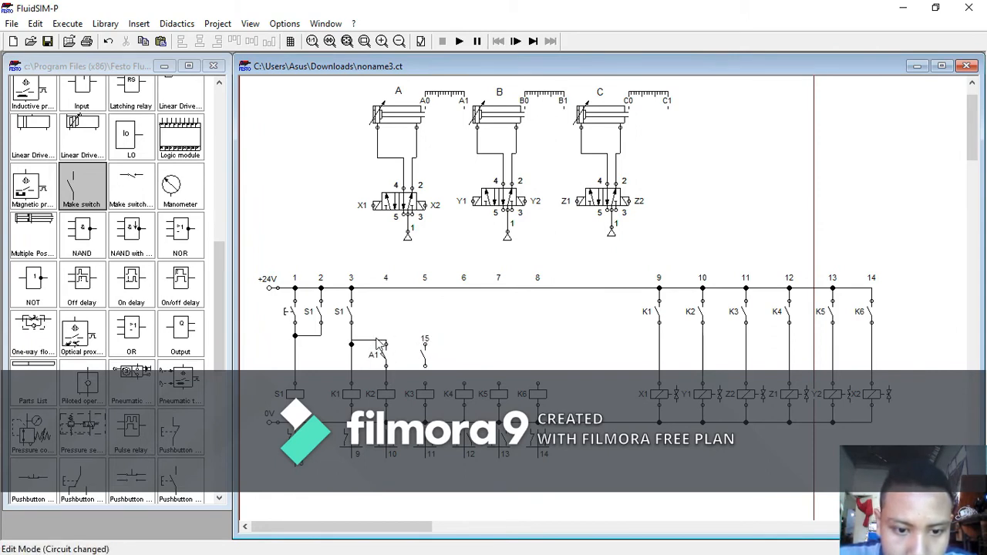
pyautogui.moveTo(385, 344); pyautogui.dragTo(386, 340)
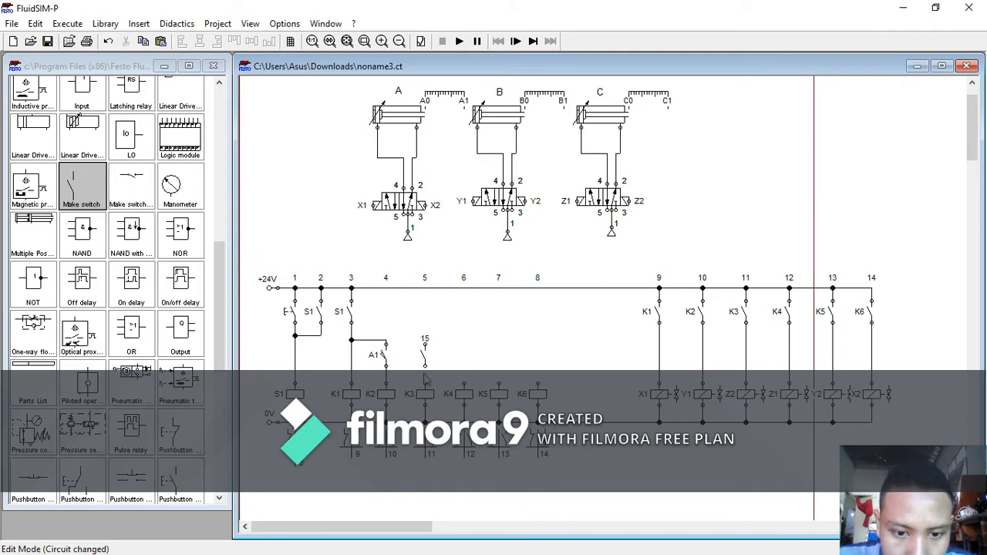
pyautogui.moveTo(425, 367); pyautogui.dragTo(425, 383)
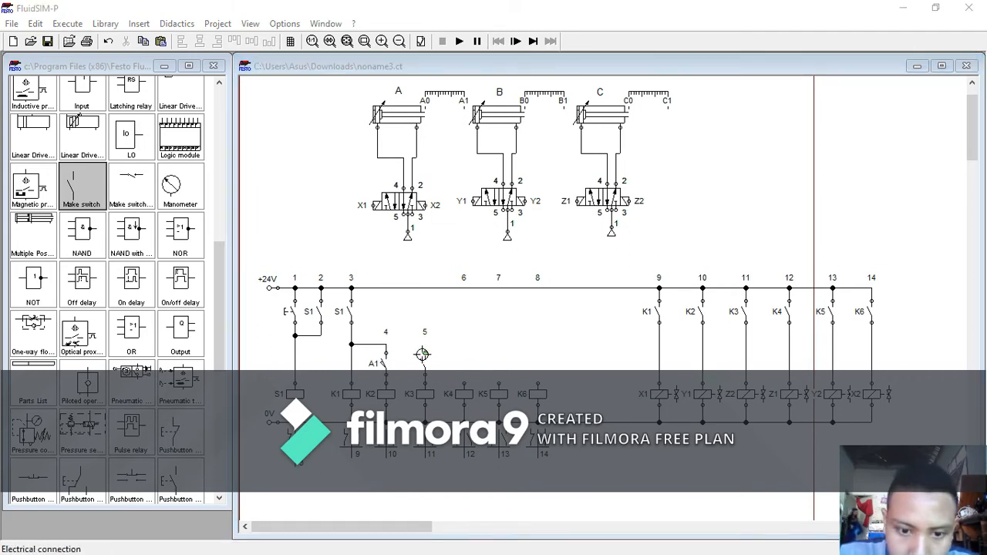
pyautogui.moveTo(425, 353); pyautogui.dragTo(390, 344)
pyautogui.doubleClick(424, 358)
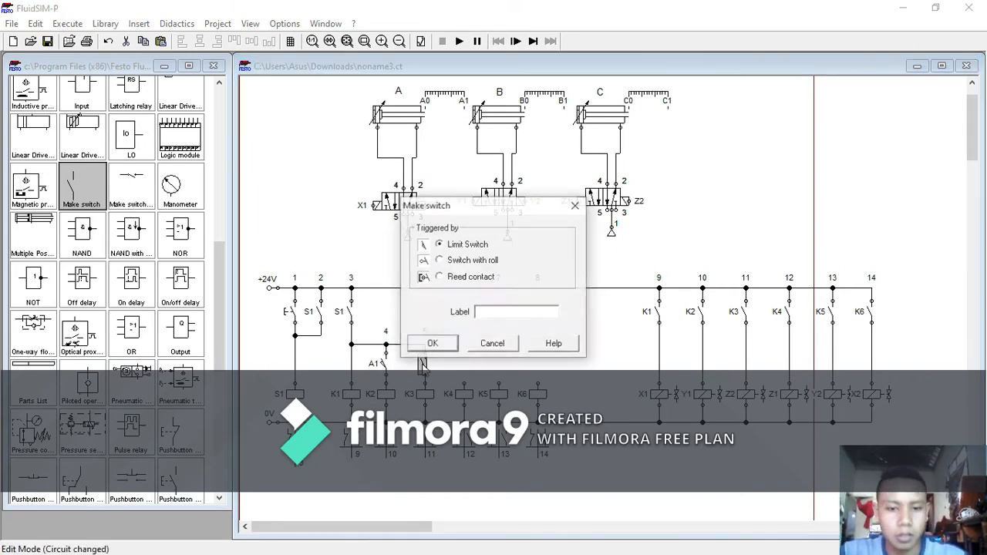
pyautogui.click(454, 348)
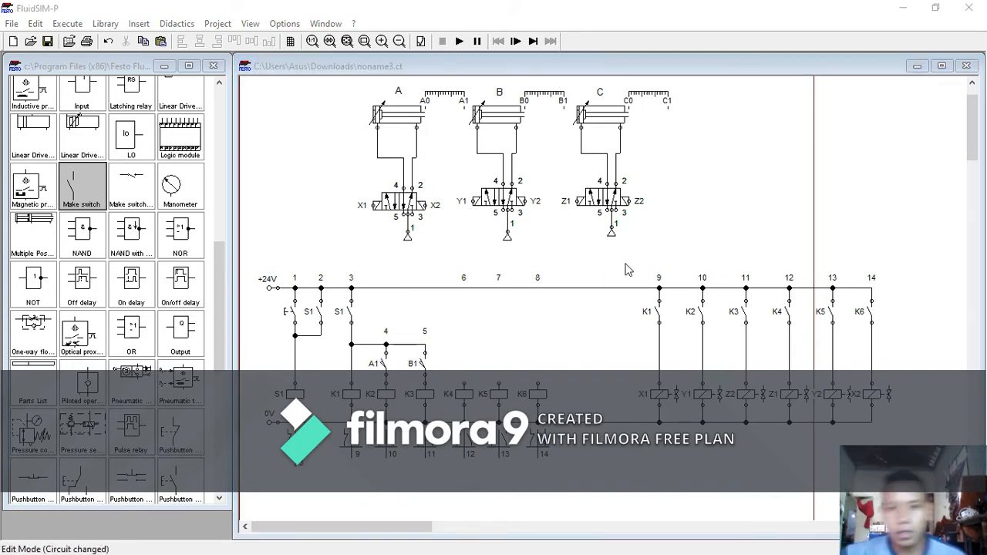
# Place a break switch above relay K4 and wire it between the +24V line and K4
pyautogui.scroll(2, 521, 130)
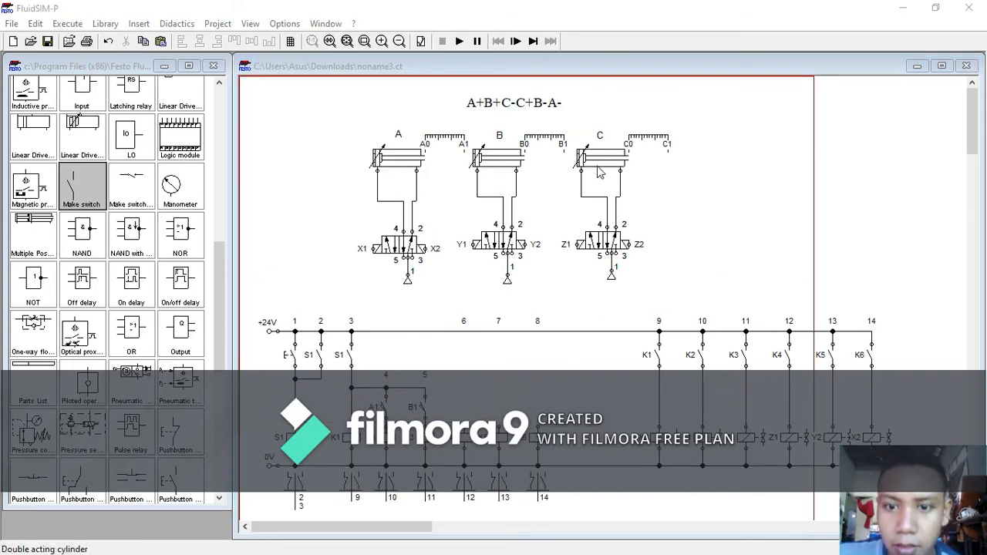
pyautogui.moveTo(600, 168)
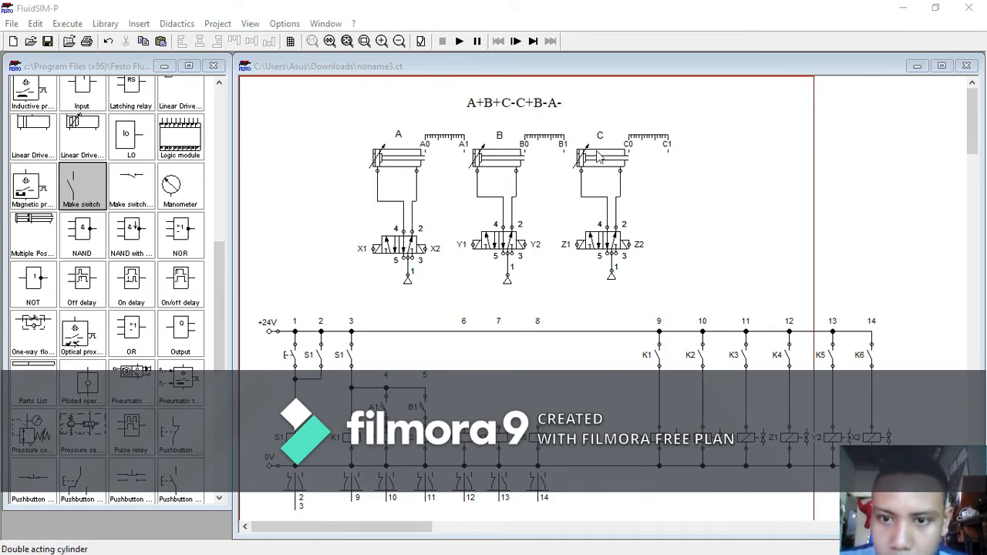
pyautogui.scroll(-3, 615, 239)
pyautogui.scroll(3, 616, 239)
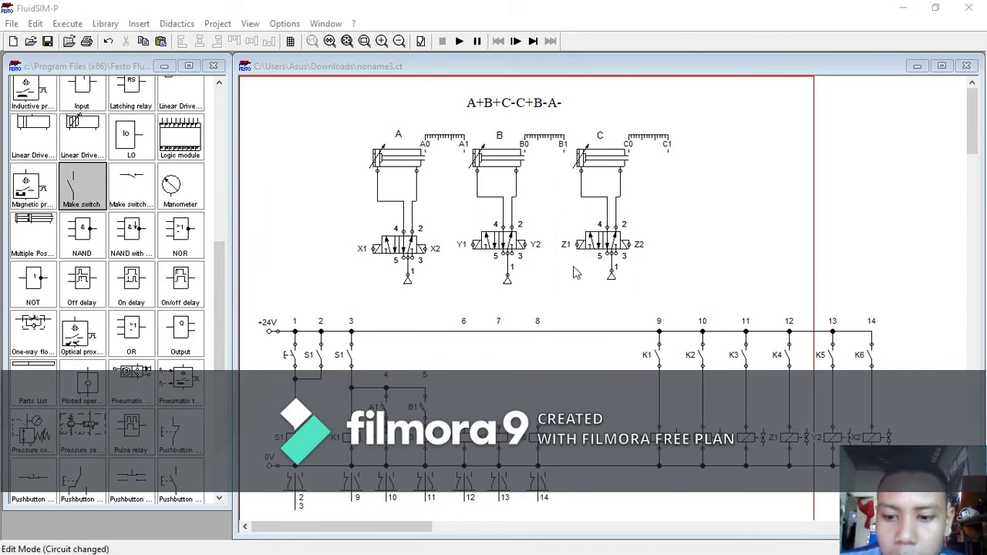
pyautogui.scroll(-2, 608, 238)
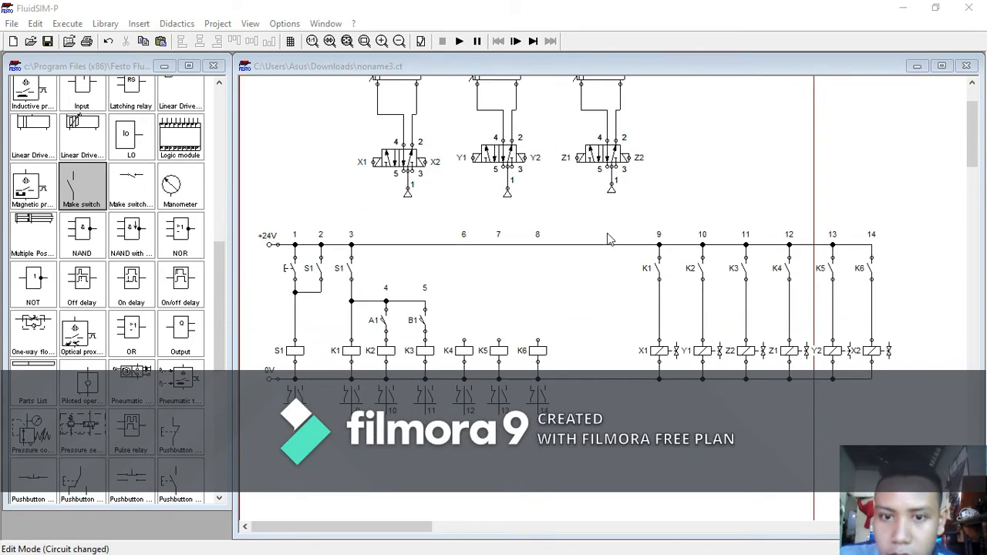
pyautogui.scroll(1, 586, 277)
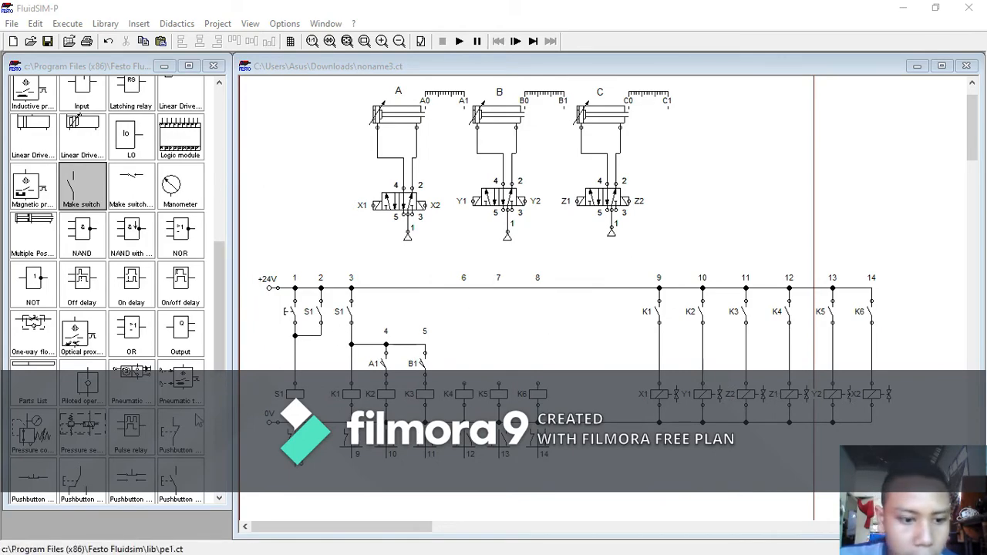
pyautogui.scroll(-5, 102, 437)
pyautogui.scroll(15, 103, 437)
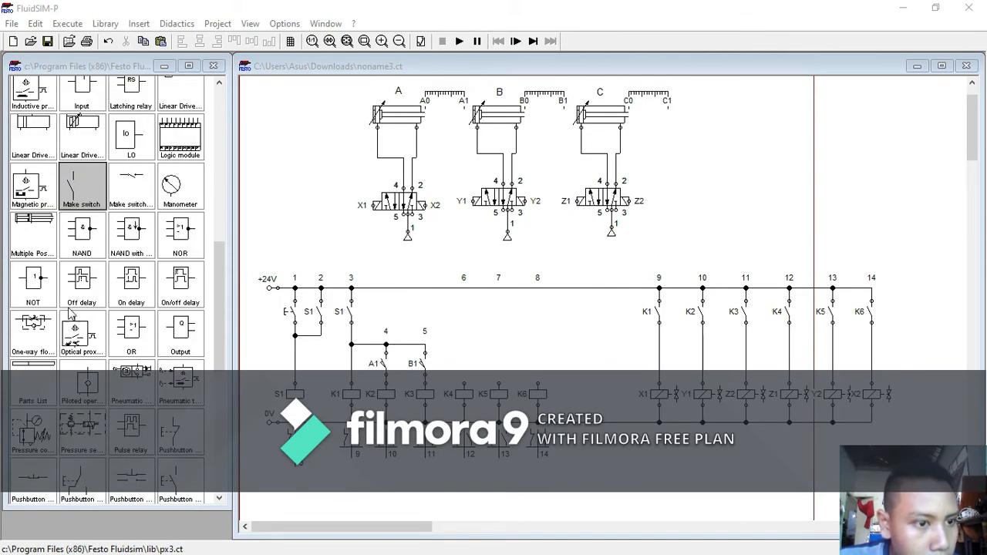
pyautogui.moveTo(83, 185); pyautogui.dragTo(464, 390)
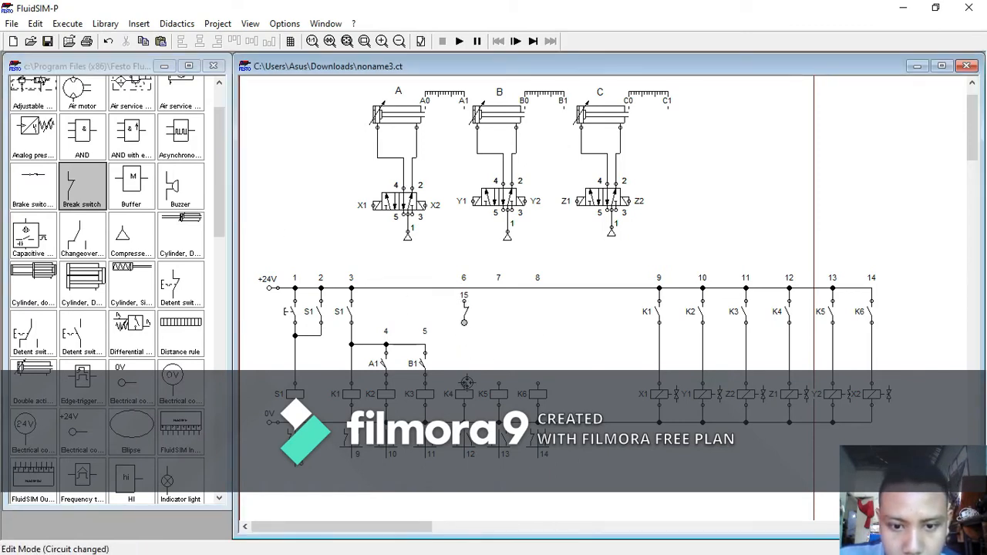
pyautogui.moveTo(463, 307); pyautogui.dragTo(463, 288)
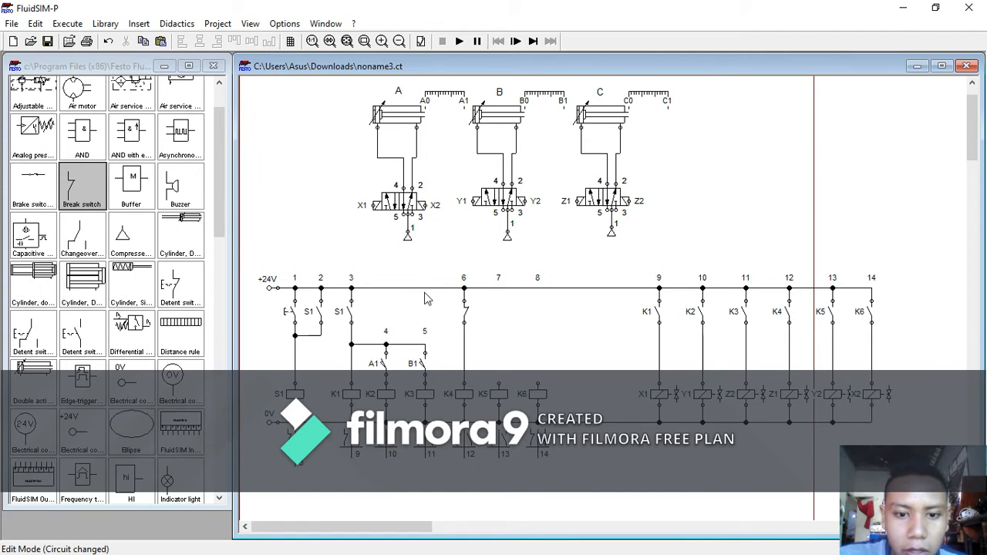
pyautogui.click(463, 316)
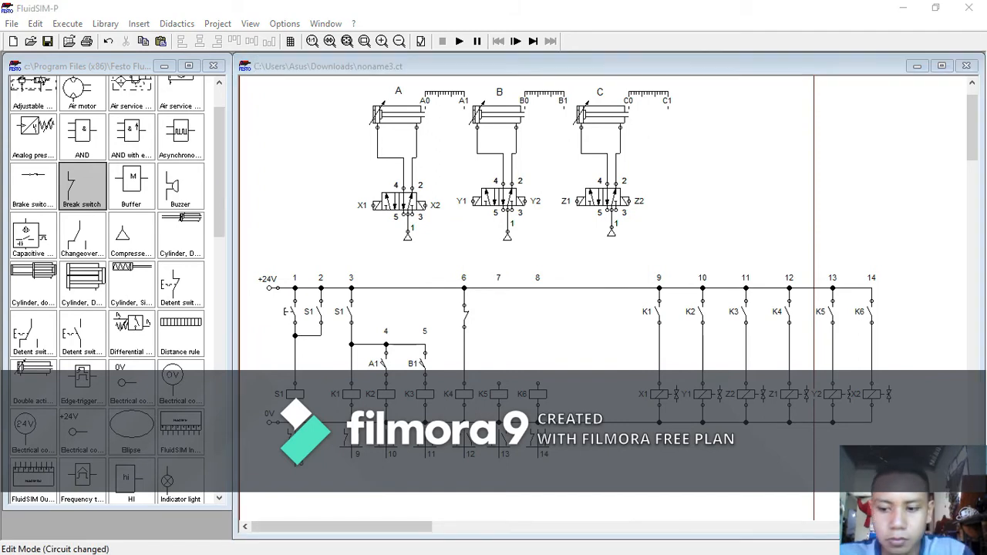
# Label the break switch above relay K4 as S1
pyautogui.doubleClick(472, 332)
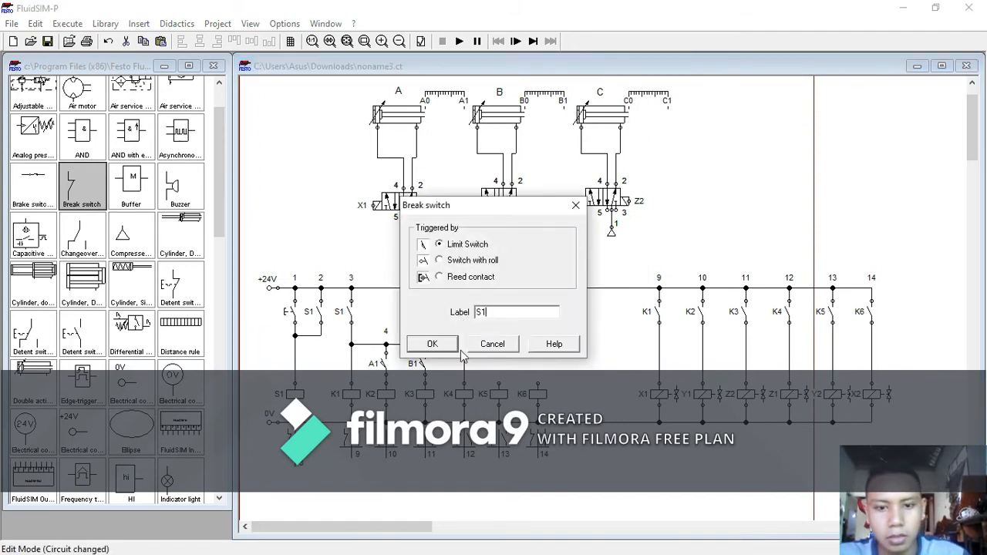
pyautogui.write('S1')
pyautogui.click(453, 346)
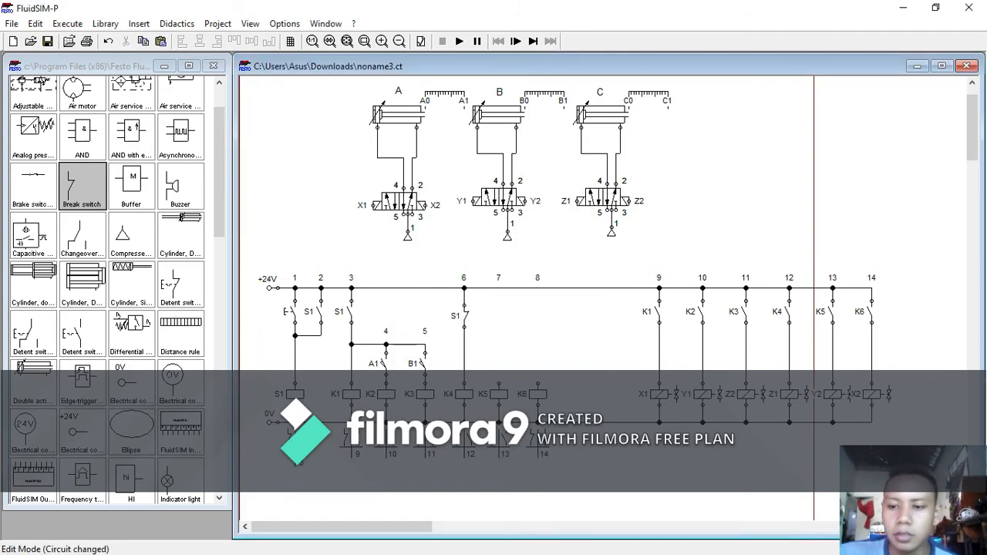
# Start the simulation and actuate the start pushbutton to check the movement of cylinders A, B and C
pyautogui.click(459, 41)
pyautogui.click(437, 306)
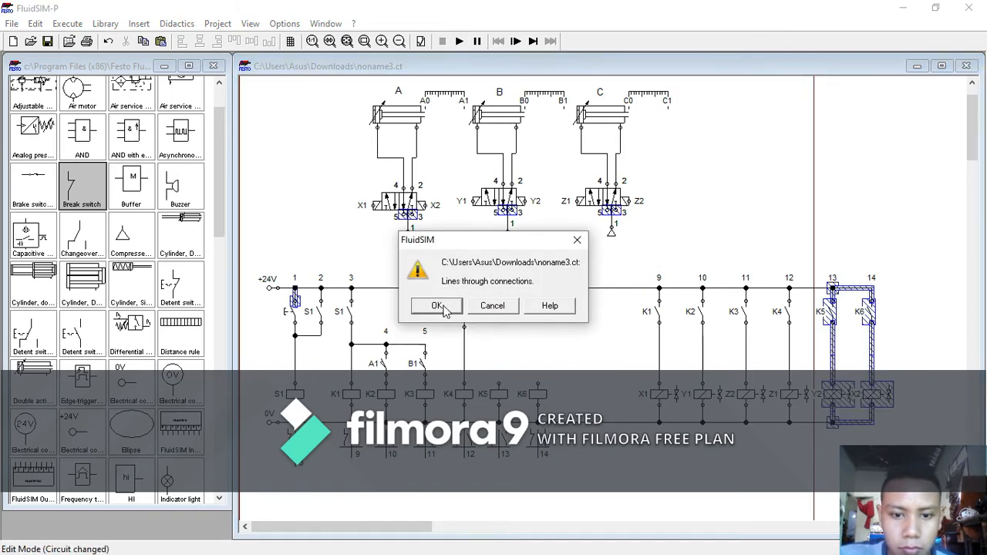
pyautogui.click(438, 306)
pyautogui.click(436, 307)
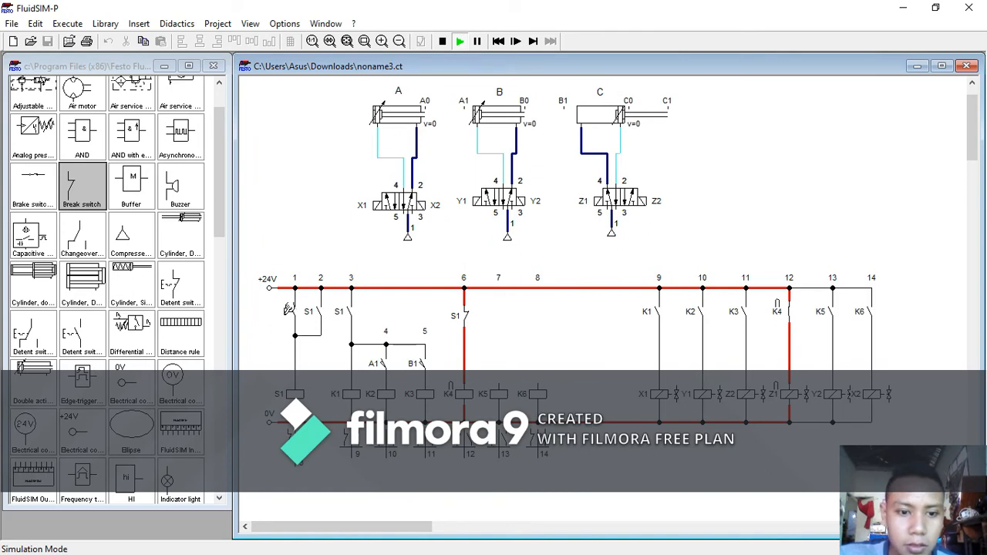
pyautogui.click(289, 303)
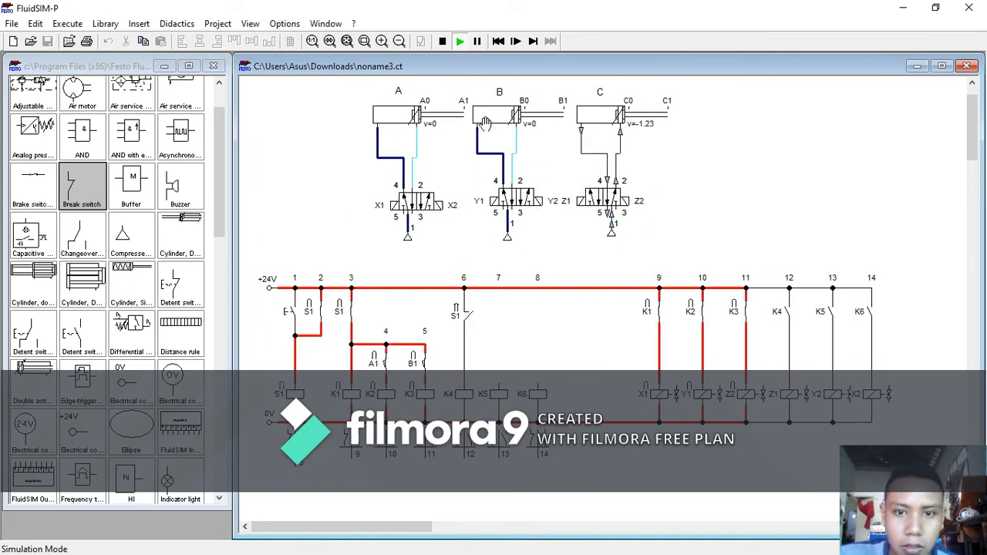
pyautogui.scroll(1, 503, 224)
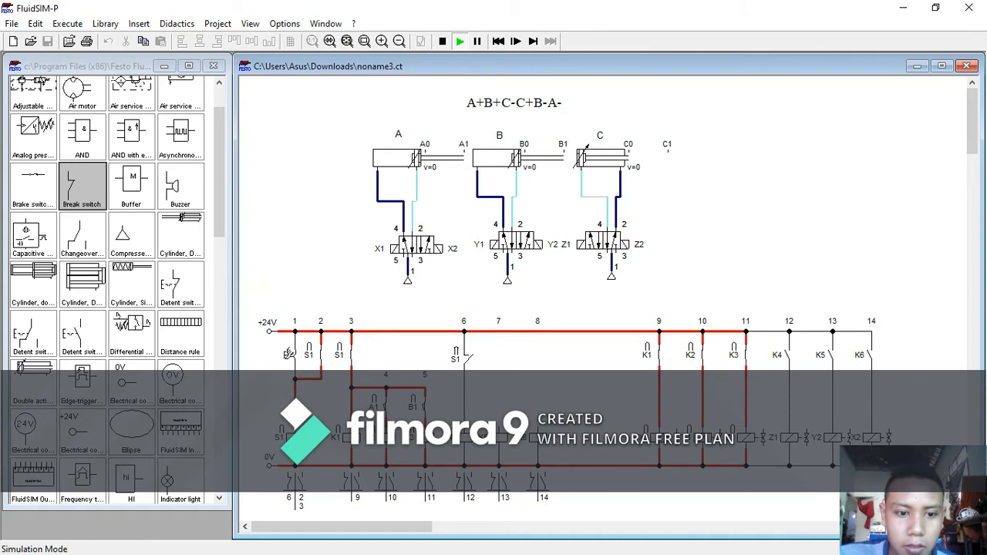
# Stop the simulation and restart it to reset the cylinders to their starting positions
pyautogui.click(441, 41)
pyautogui.click(460, 41)
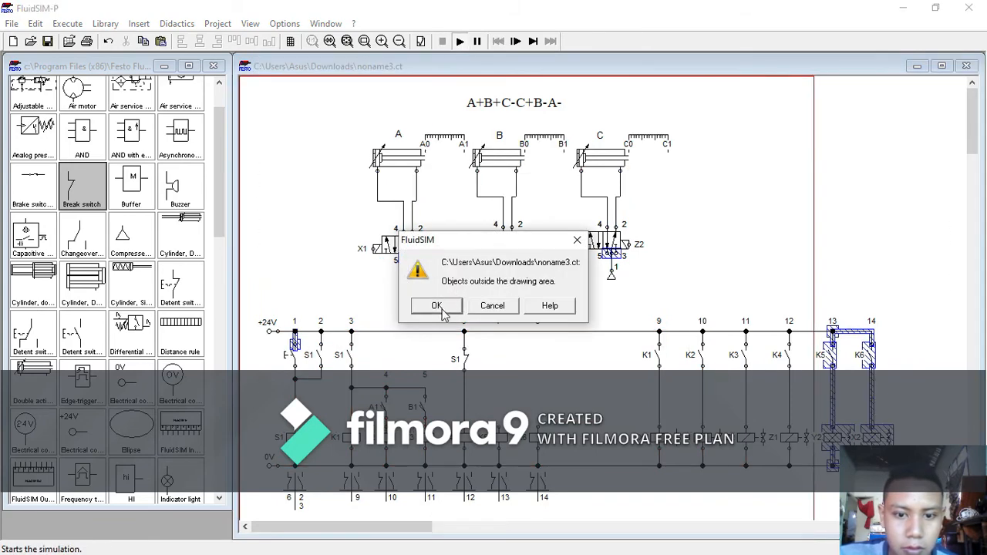
pyautogui.click(444, 312)
pyautogui.click(442, 313)
pyautogui.click(439, 310)
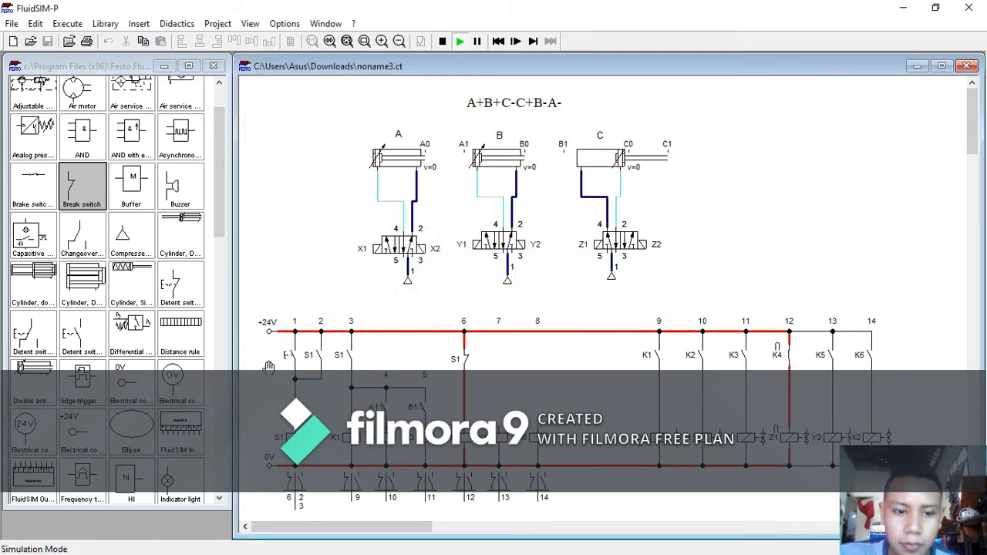
# Set the simulation's slow-motion factor to 1:15
pyautogui.click(285, 24)
pyautogui.click(305, 40)
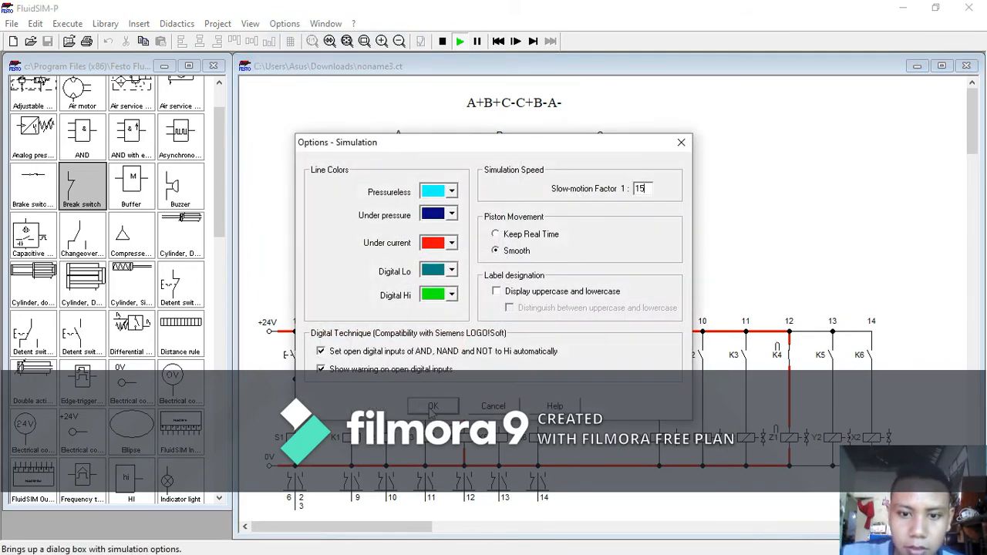
pyautogui.click(433, 407)
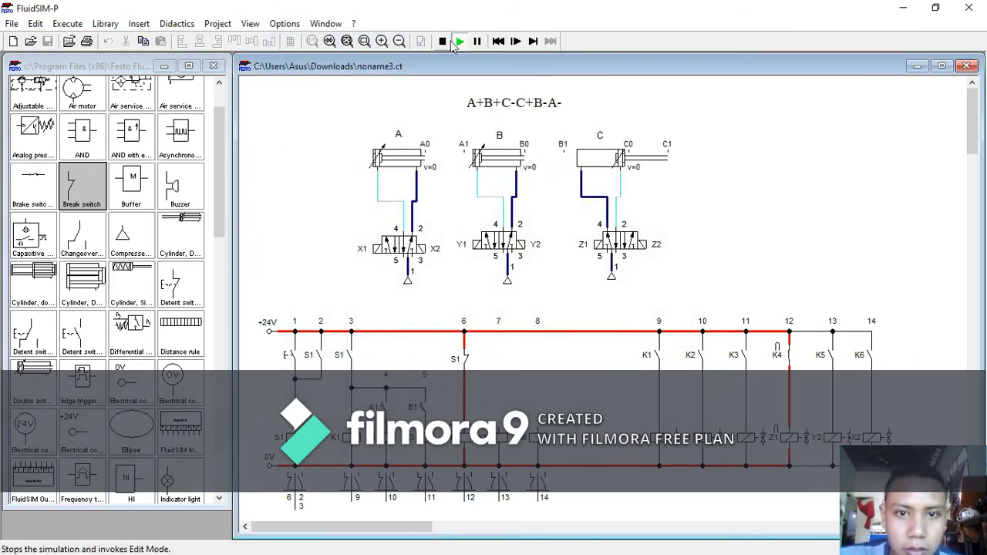
# Actuate the start pushbutton to observe the sequence in slow motion, and stop the simulation to return to editing
pyautogui.click(288, 354)
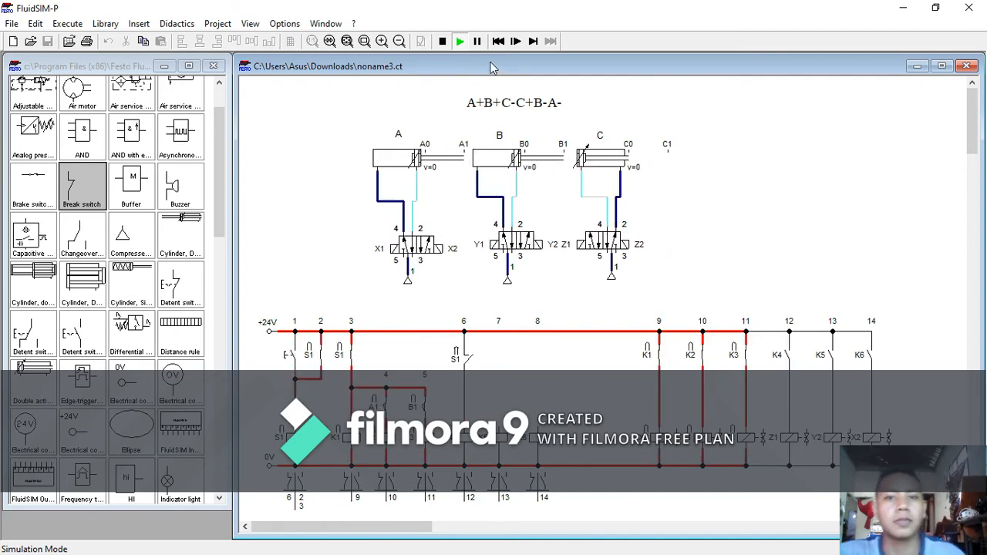
pyautogui.click(441, 41)
pyautogui.scroll(-3, 798, 406)
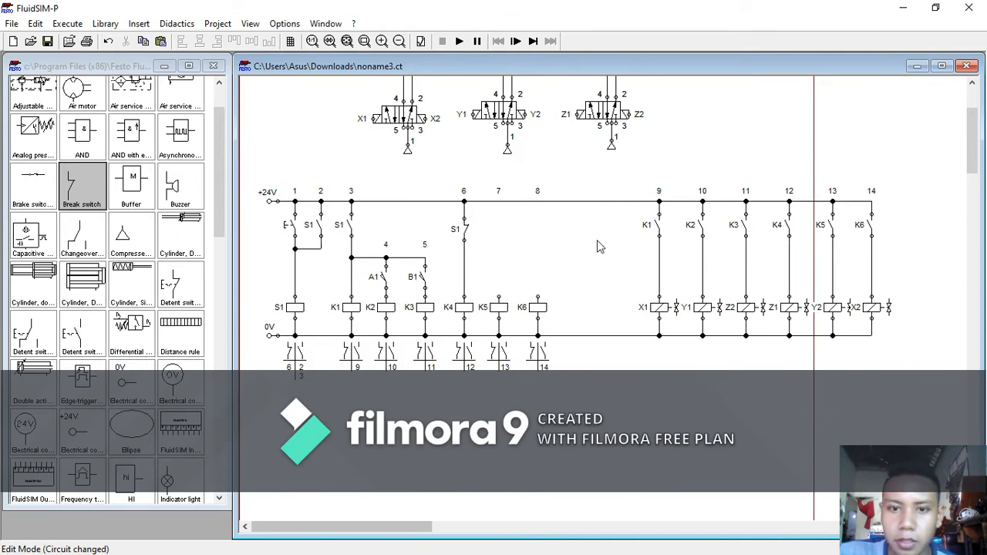
# Add a relay coil between relay K6 and the X1 valve solenoid branch, and connect its lower terminal to the 0V rail
pyautogui.scroll(2, 599, 247)
pyautogui.scroll(-1, 600, 244)
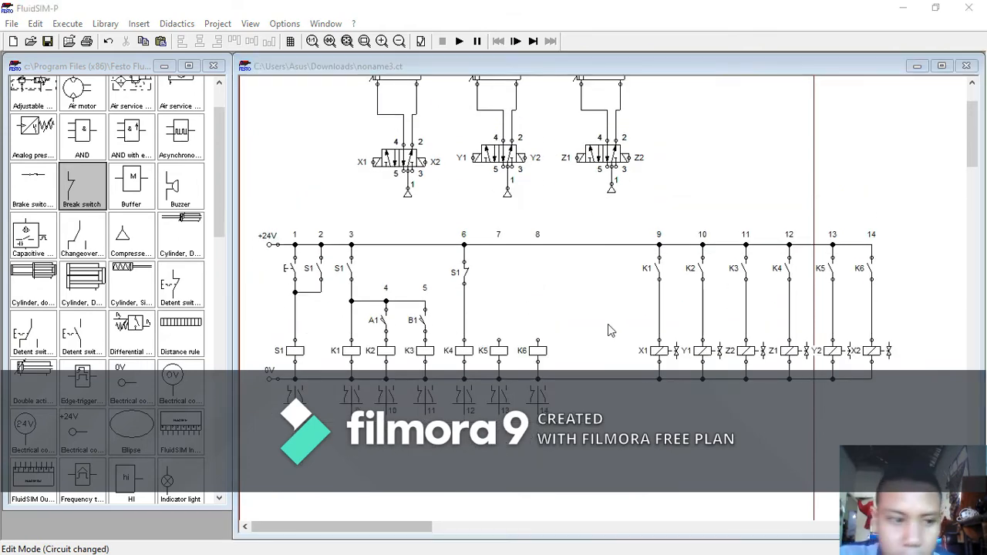
pyautogui.scroll(-4, 143, 414)
pyautogui.scroll(-8, 147, 414)
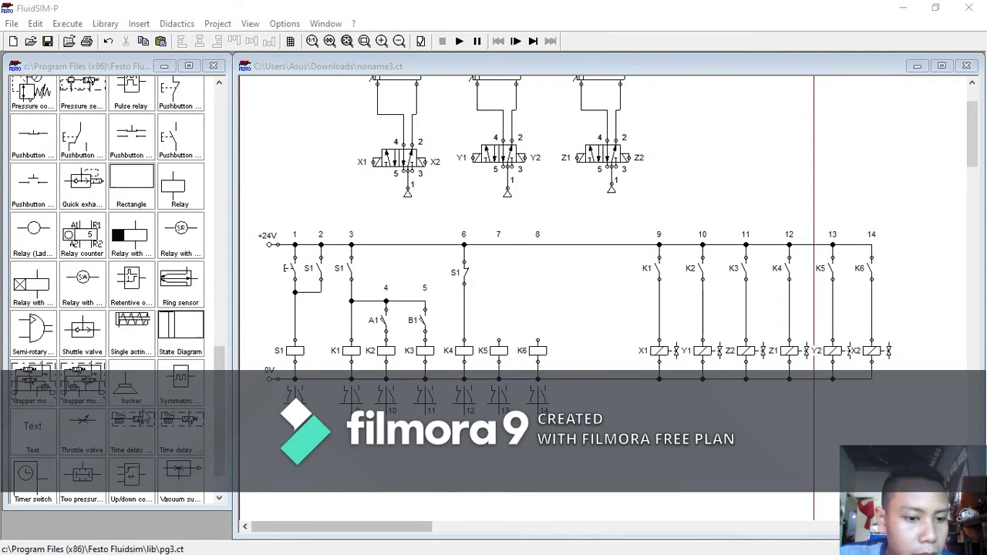
pyautogui.moveTo(172, 293); pyautogui.dragTo(580, 350)
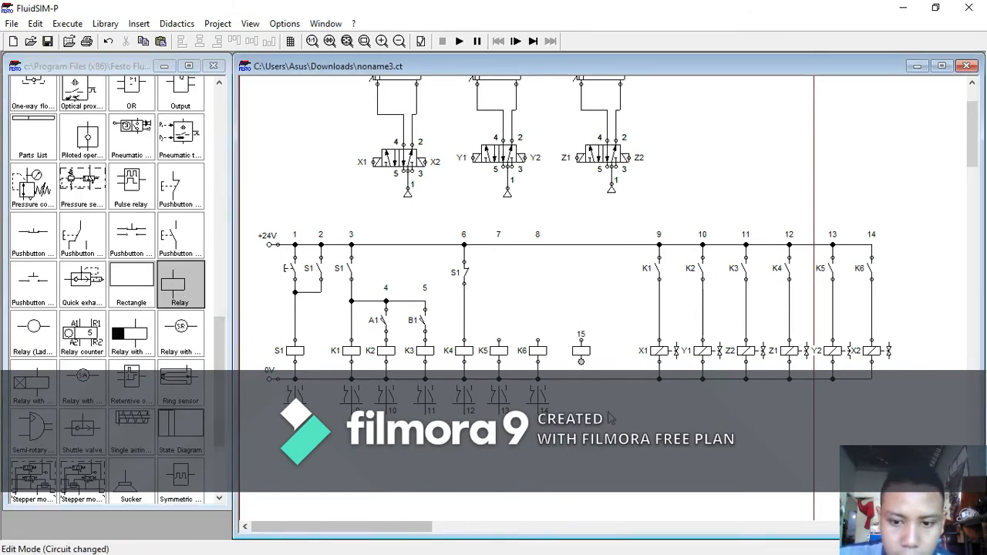
pyautogui.moveTo(581, 361); pyautogui.dragTo(580, 379)
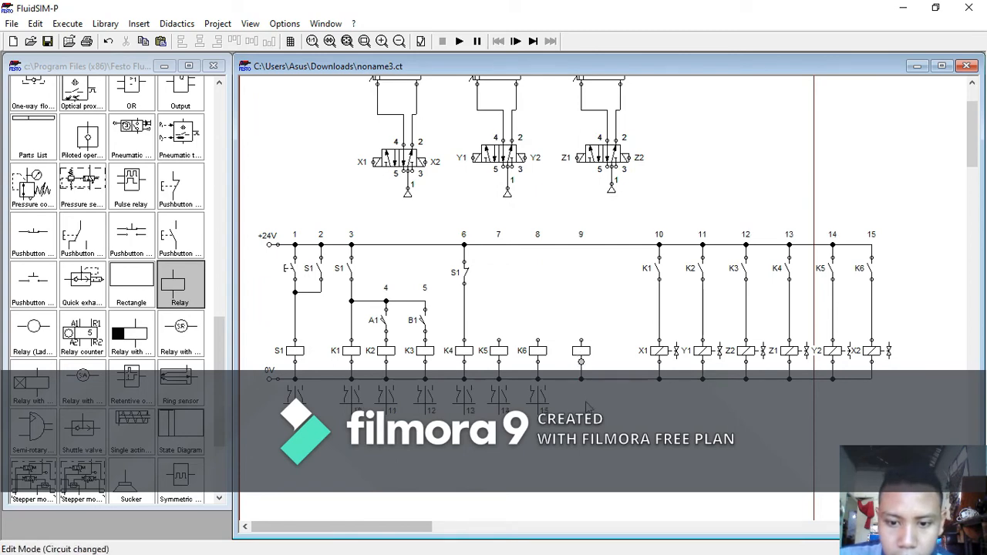
# Insert a make switch above the new unlabelled relay and wire it between the +24V rail and the relay's upper terminal
pyautogui.scroll(3, 587, 348)
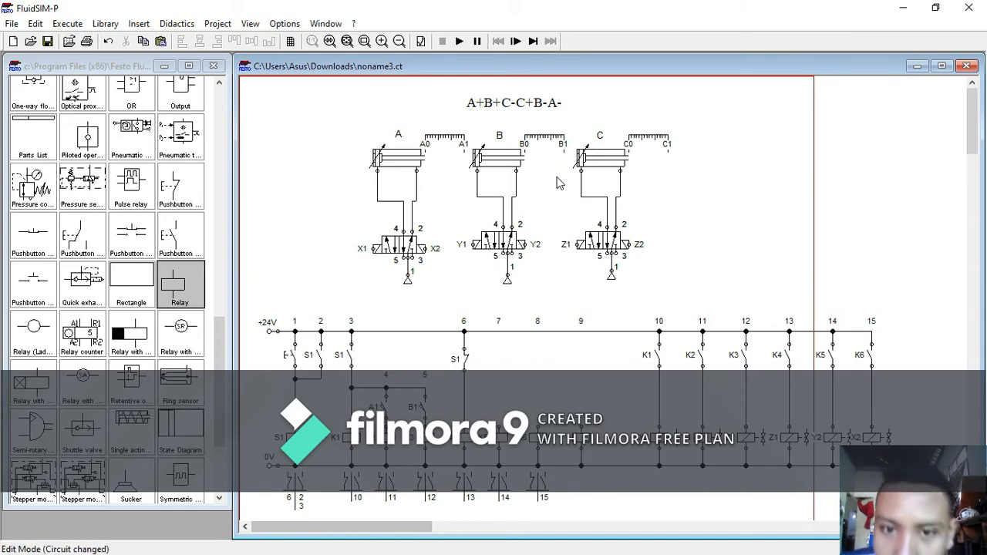
pyautogui.scroll(-2, 562, 247)
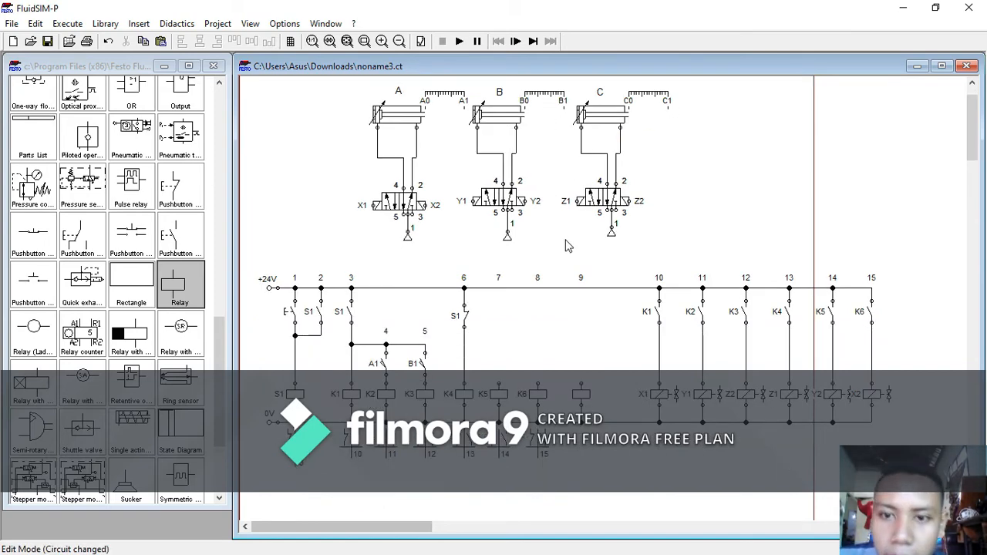
pyautogui.scroll(-2, 566, 245)
pyautogui.scroll(4, 540, 193)
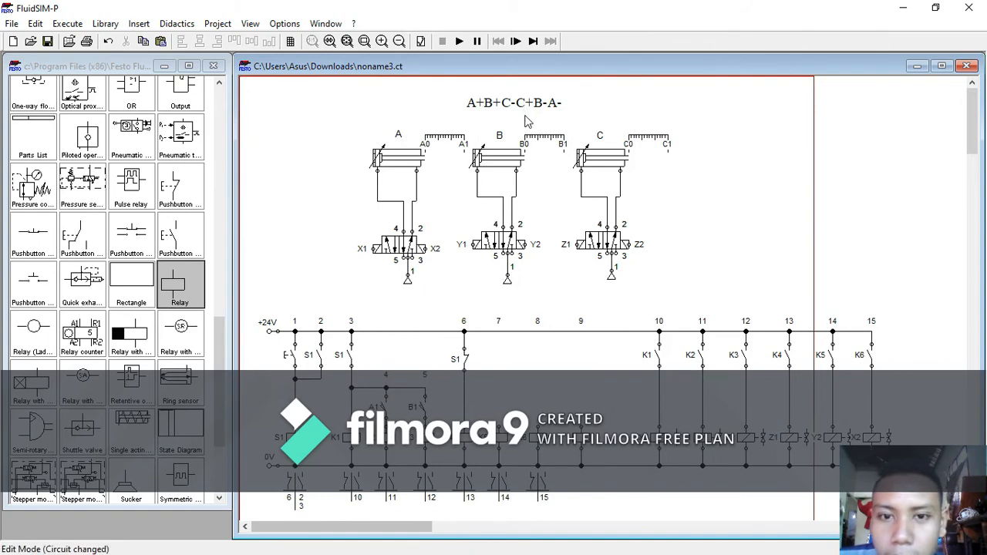
pyautogui.scroll(-6, 614, 281)
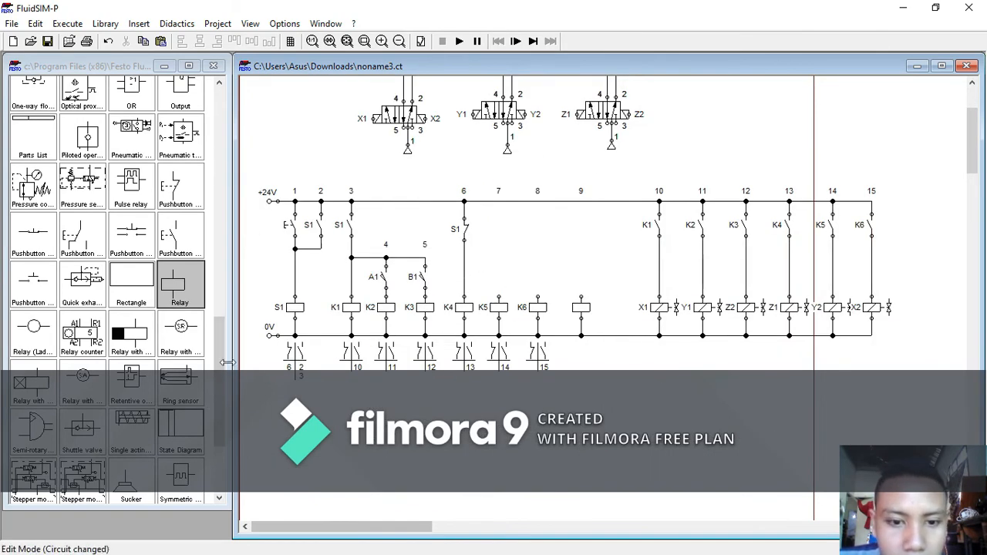
pyautogui.scroll(4, 489, 282)
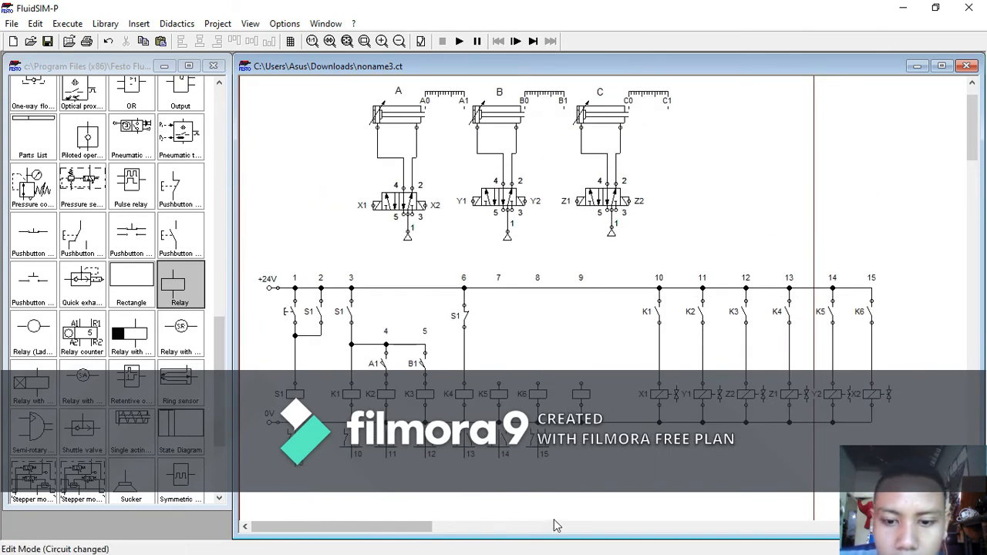
pyautogui.scroll(3, 90, 324)
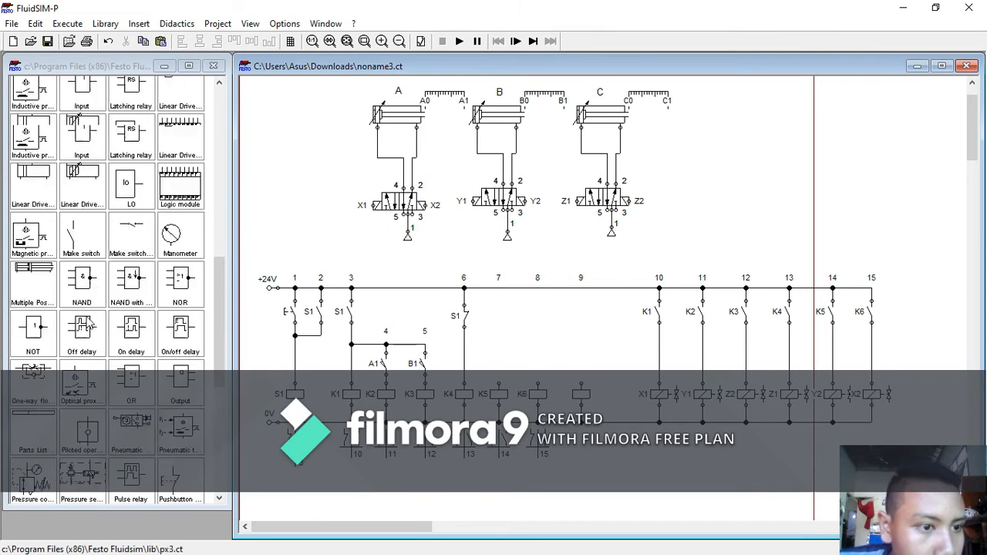
pyautogui.scroll(1, 90, 325)
pyautogui.moveTo(81, 284); pyautogui.dragTo(582, 381)
pyautogui.click(580, 315)
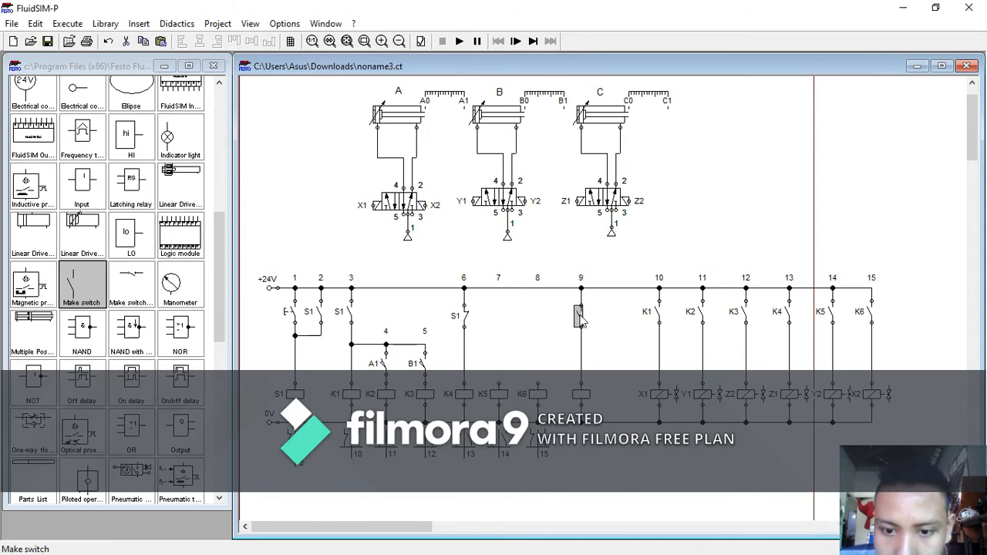
# Label the make switch above the new relay S2
pyautogui.doubleClick(581, 318)
pyautogui.write('S2')
pyautogui.click(430, 344)
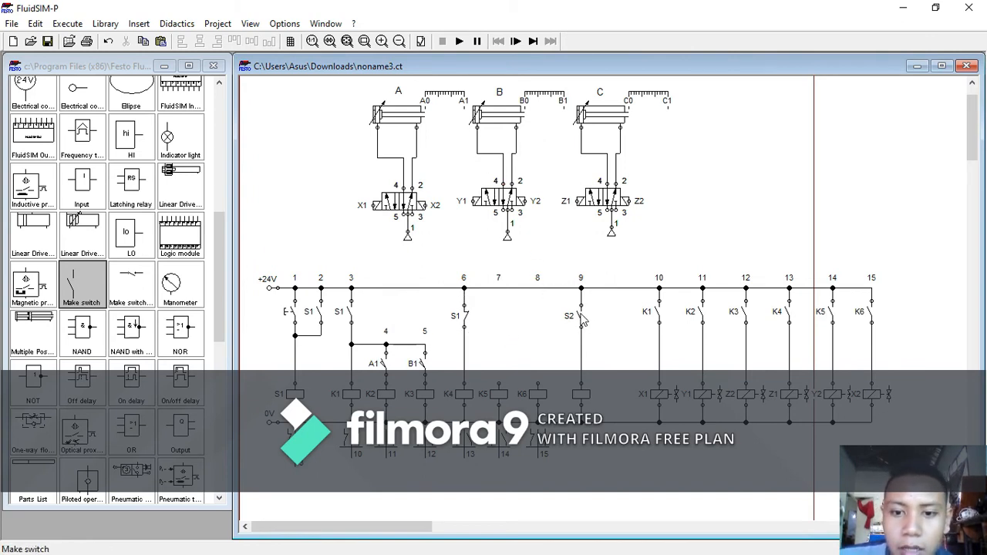
# Add a make switch labelled S2 and wire it in parallel with the S1 break contact above relay K4
pyautogui.scroll(2, 489, 366)
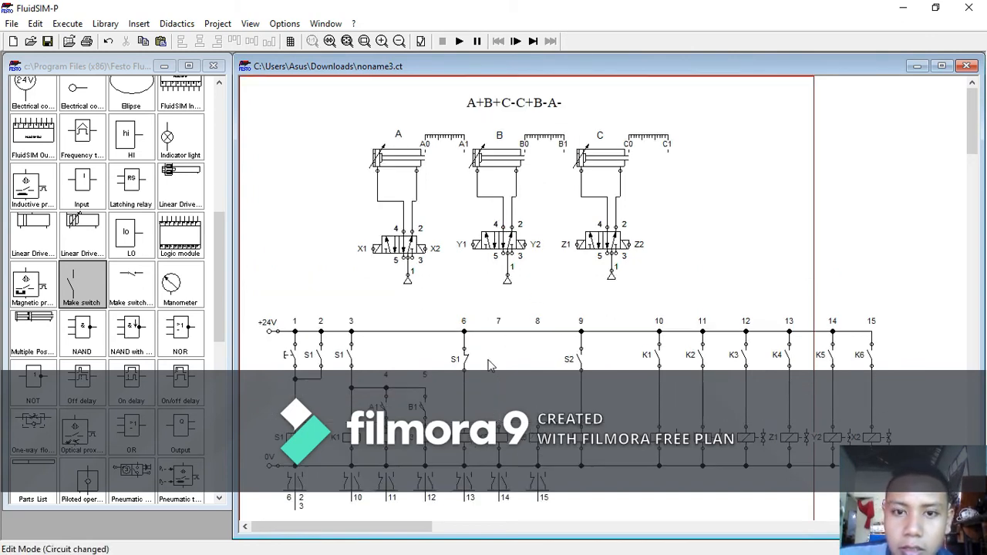
pyautogui.scroll(-5, 539, 347)
pyautogui.scroll(3, 661, 344)
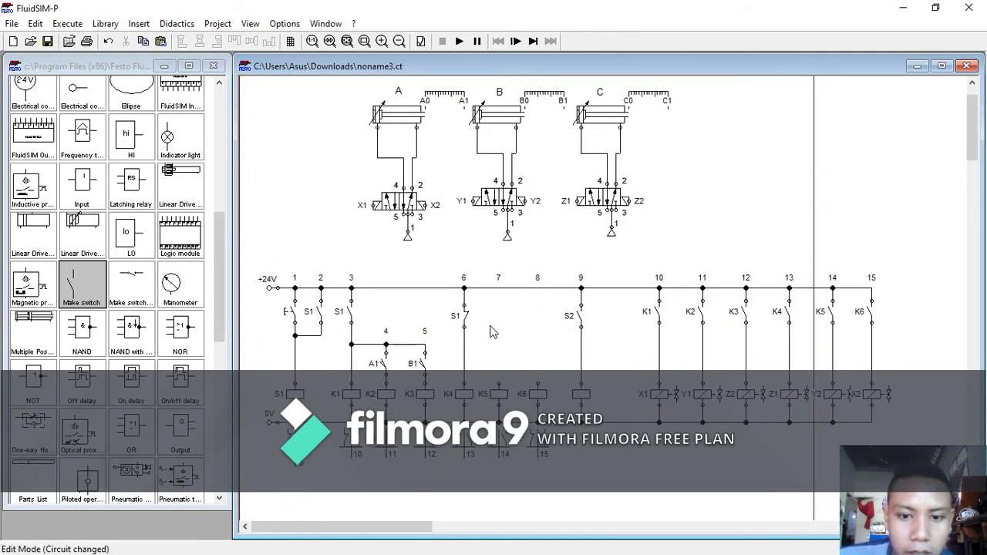
pyautogui.moveTo(141, 299); pyautogui.dragTo(491, 315)
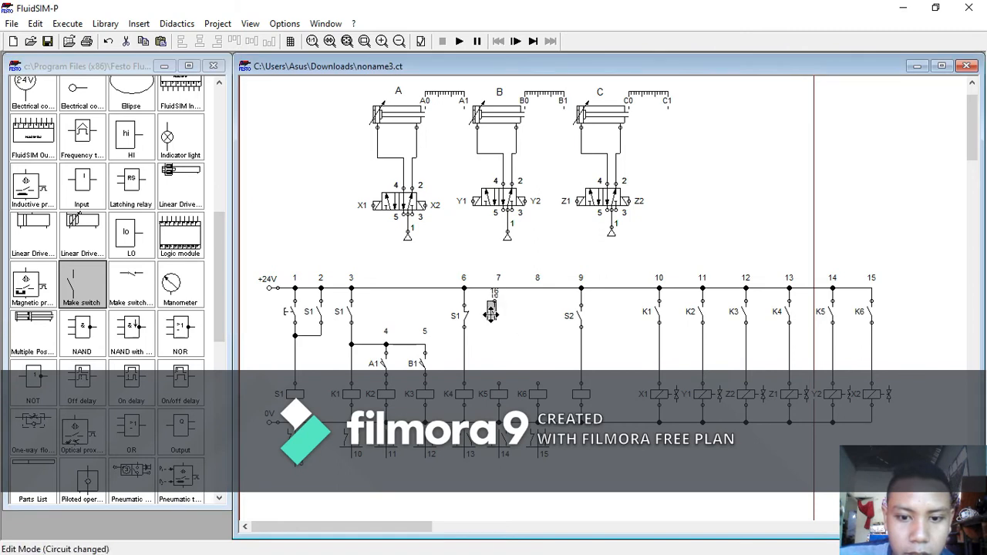
pyautogui.click(478, 323)
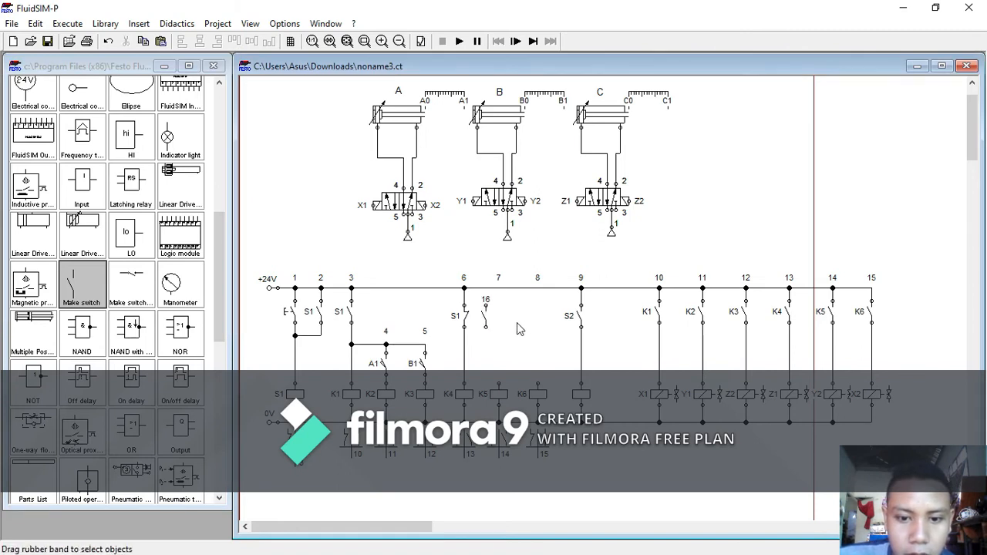
pyautogui.moveTo(488, 320); pyautogui.dragTo(464, 326)
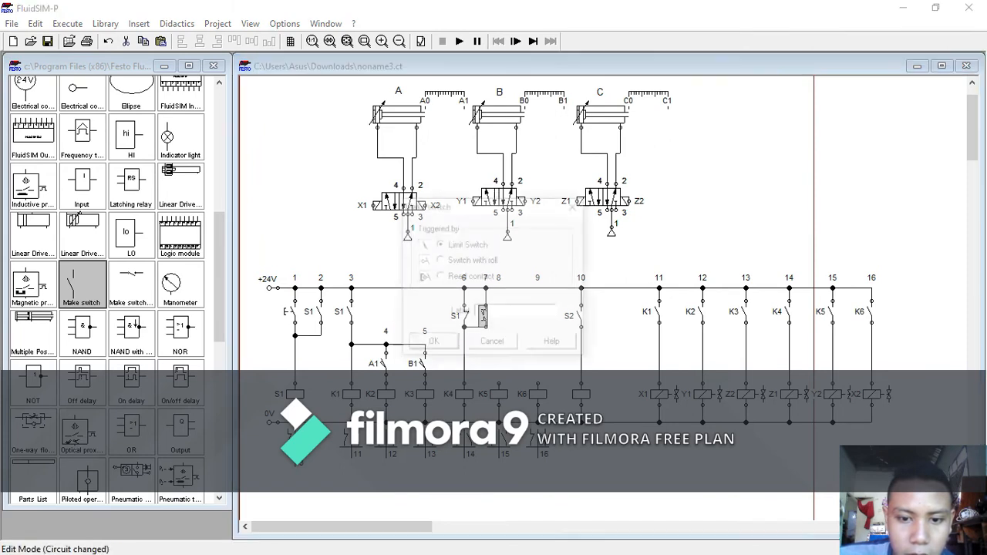
pyautogui.doubleClick(484, 310)
pyautogui.click(454, 344)
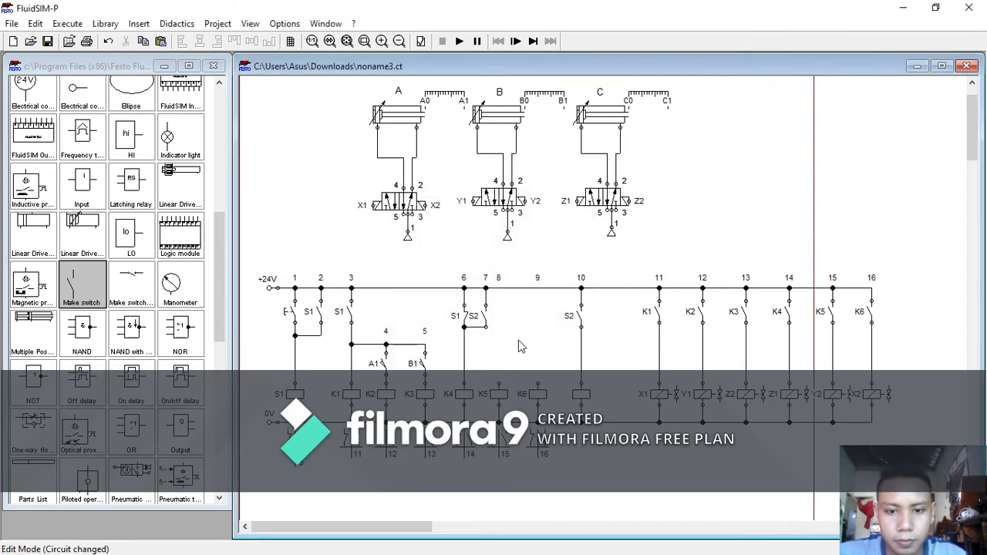
# Label the new relay coil beside K6 as S2
pyautogui.doubleClick(581, 394)
pyautogui.doubleClick(582, 394)
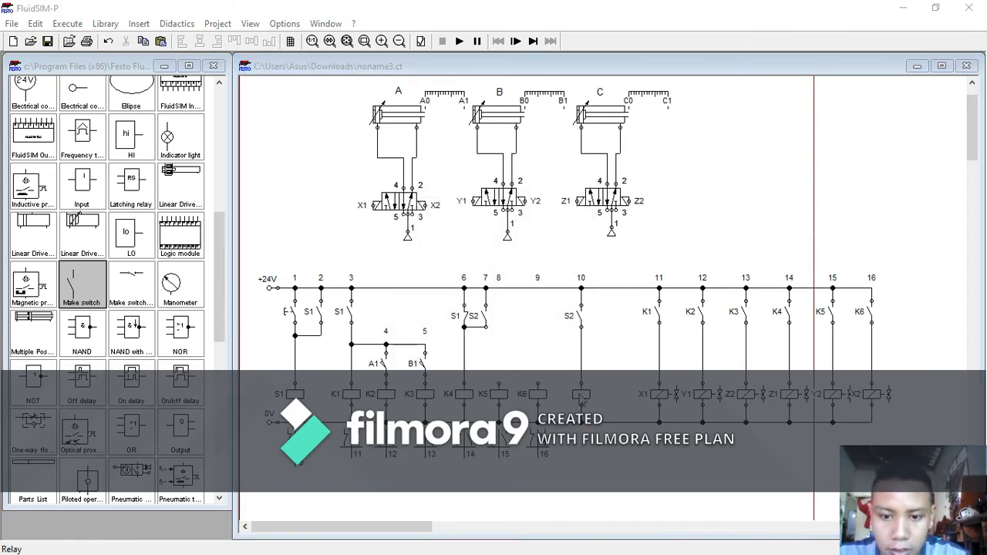
pyautogui.write('S')
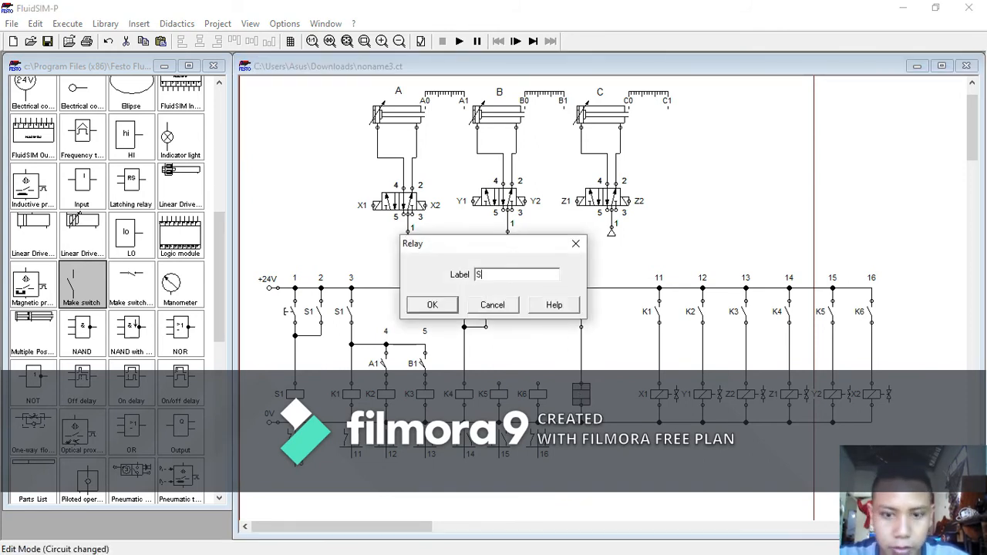
pyautogui.write('2')
pyautogui.click(426, 307)
# Relabel the make switch above relay S2 as C0
pyautogui.doubleClick(580, 324)
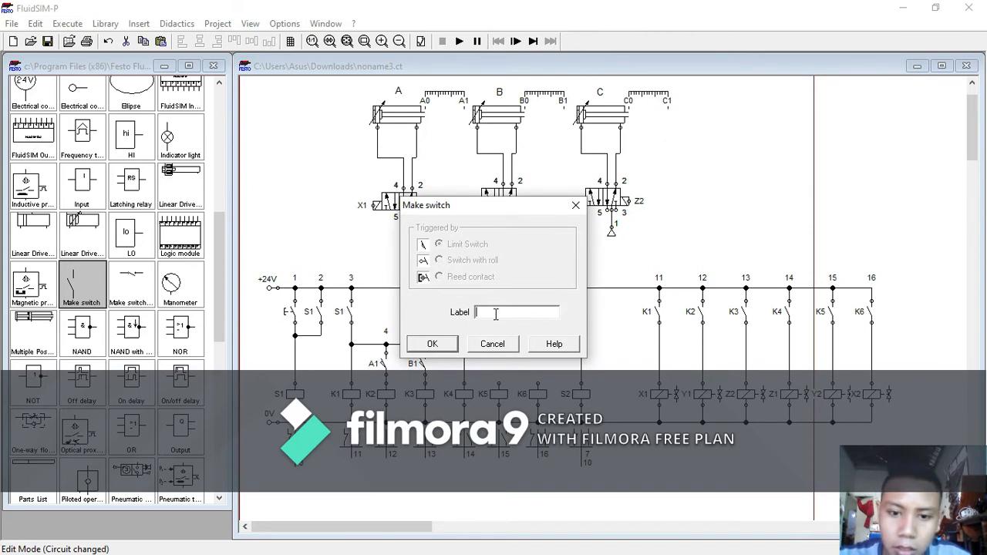
pyautogui.moveTo(522, 205); pyautogui.dragTo(791, 208)
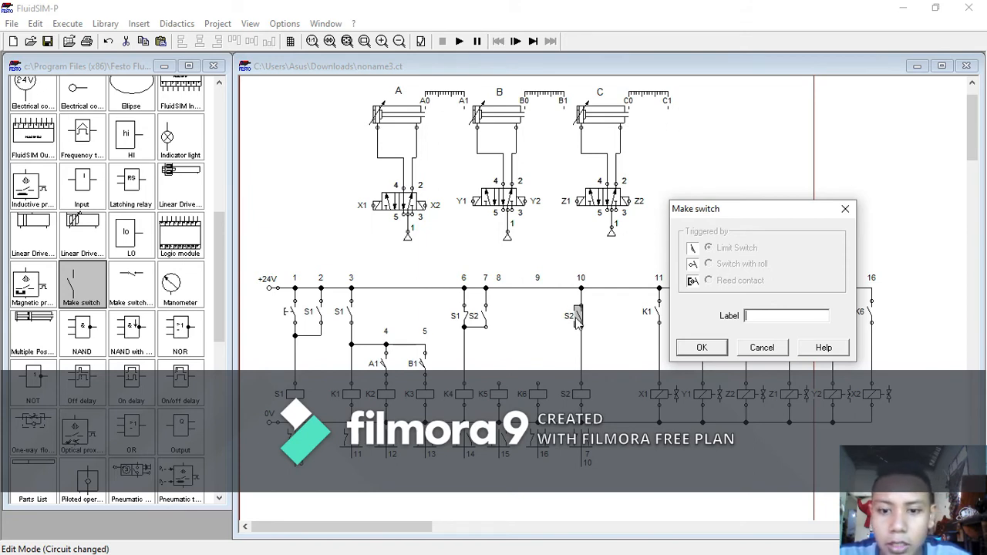
pyautogui.click(702, 347)
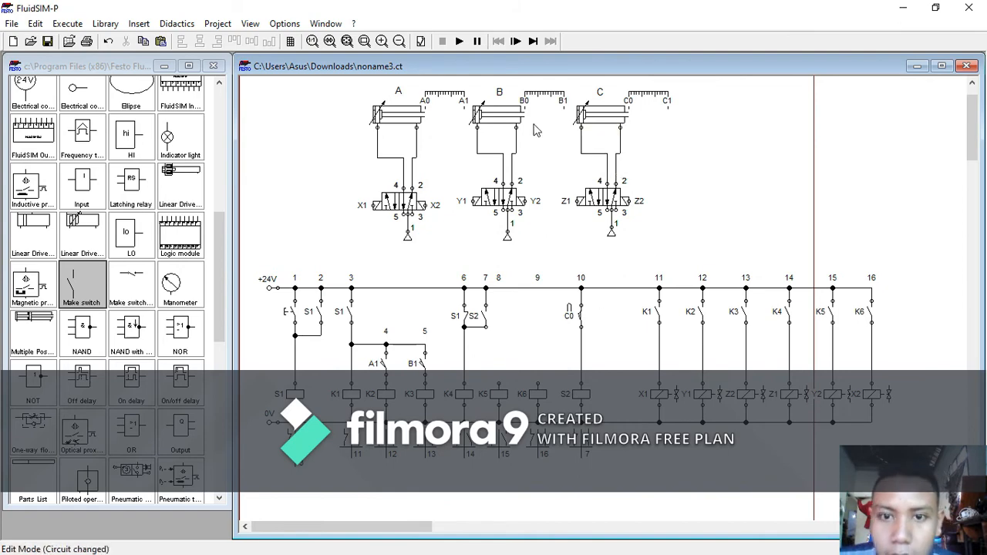
# Insert a make switch above relay K5 and wire it to the K4 branch below the parallel S1 and S2 contacts
pyautogui.scroll(2, 513, 120)
pyautogui.scroll(-2, 577, 188)
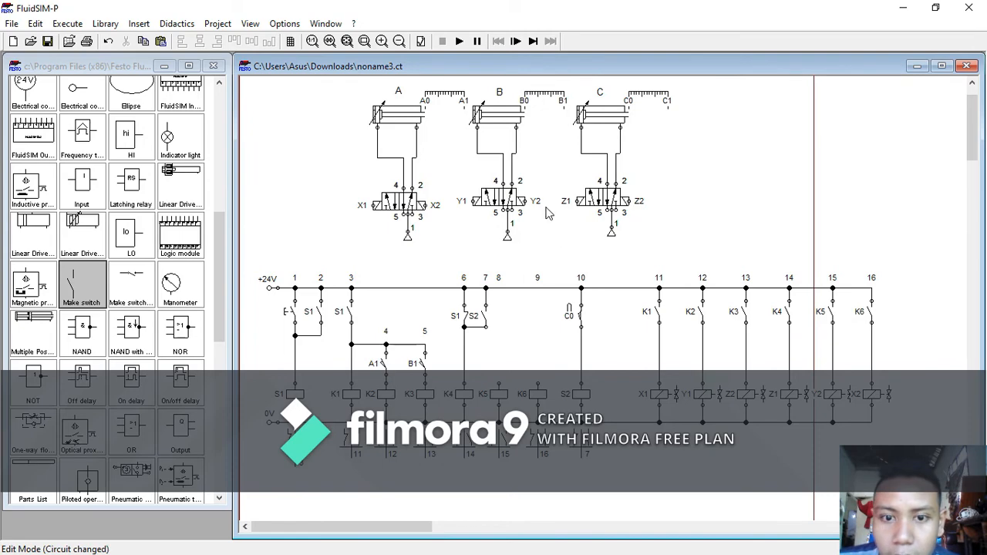
pyautogui.scroll(2, 750, 381)
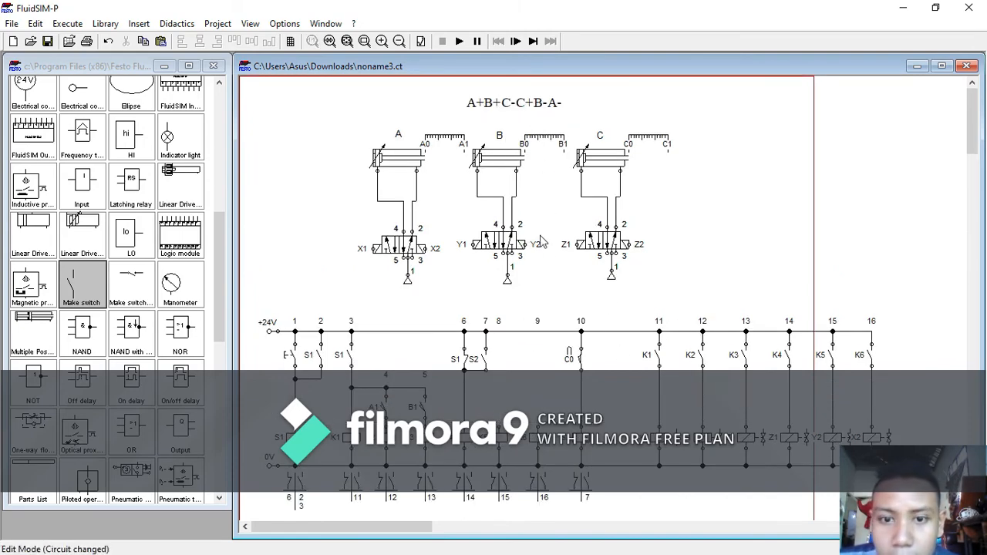
pyautogui.scroll(-4, 544, 245)
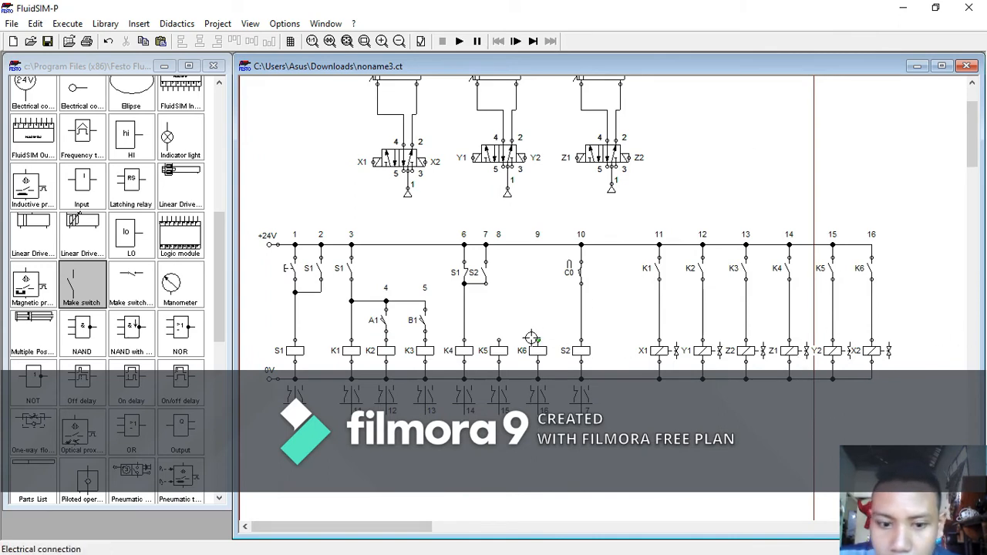
pyautogui.moveTo(87, 285); pyautogui.dragTo(498, 345)
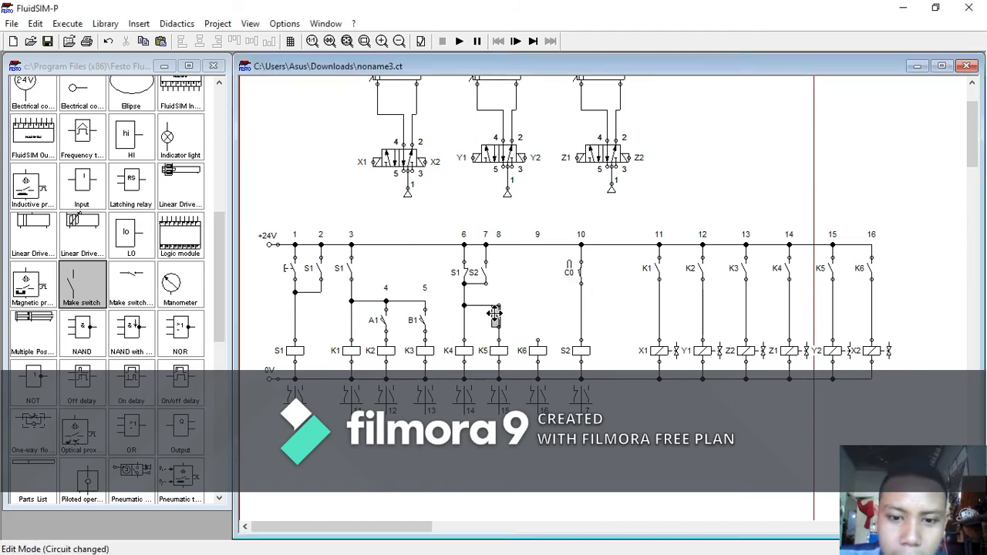
pyautogui.doubleClick(499, 315)
pyautogui.click(575, 205)
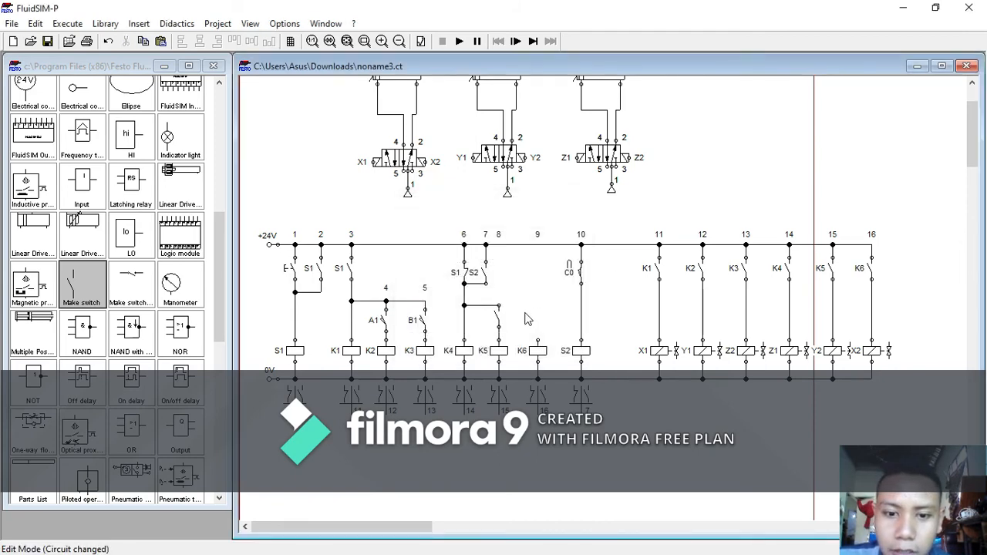
# Label the make switch above relay K5 as C1
pyautogui.scroll(3, 586, 185)
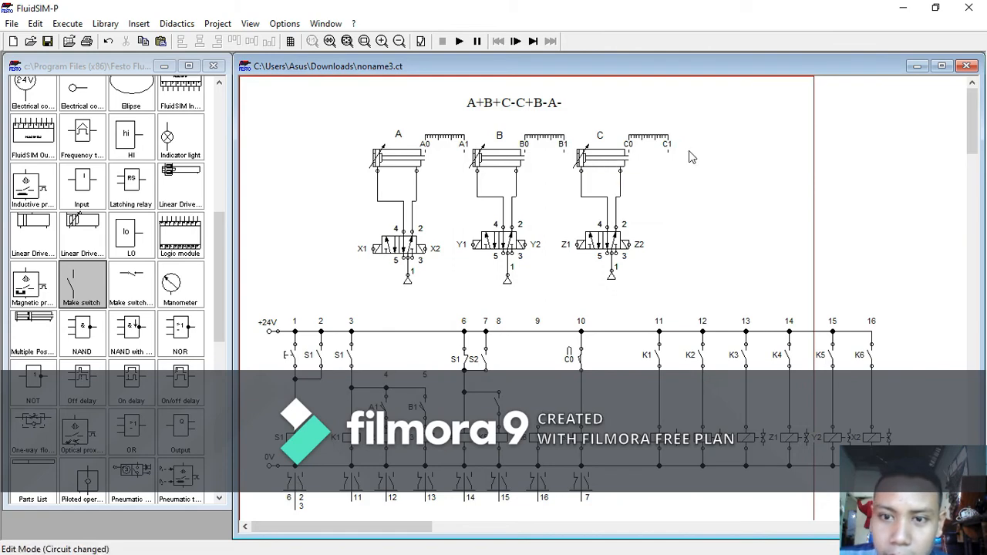
pyautogui.scroll(-3, 537, 160)
pyautogui.doubleClick(500, 313)
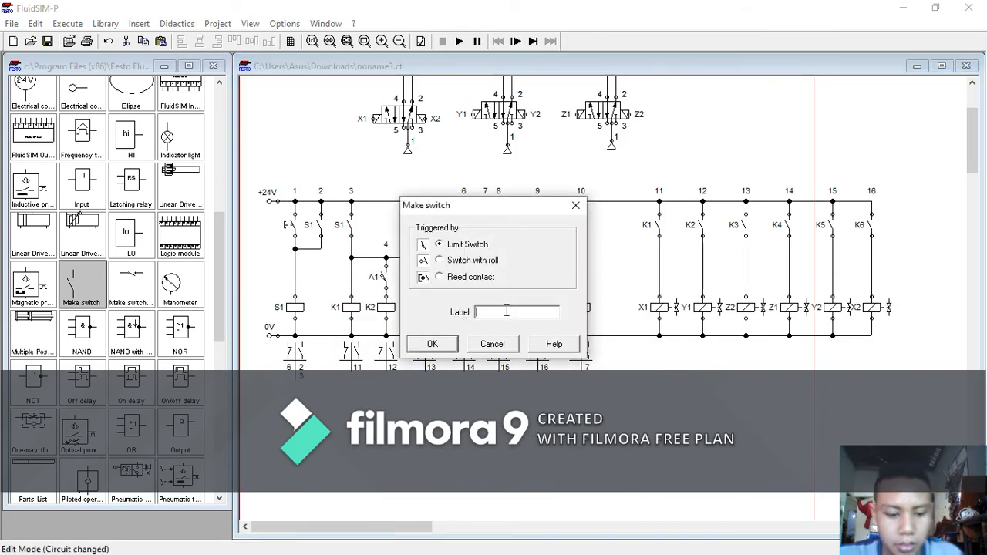
pyautogui.write('C1')
pyautogui.press('Return')
# Place a make switch above relay K6, connect it to the relay, and label it B0
pyautogui.scroll(3, 594, 270)
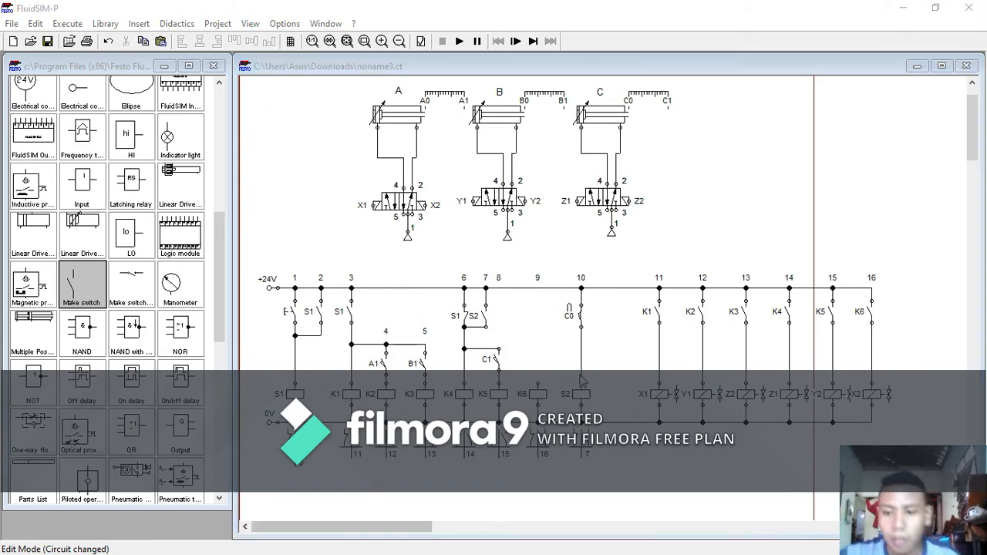
pyautogui.scroll(1, 538, 350)
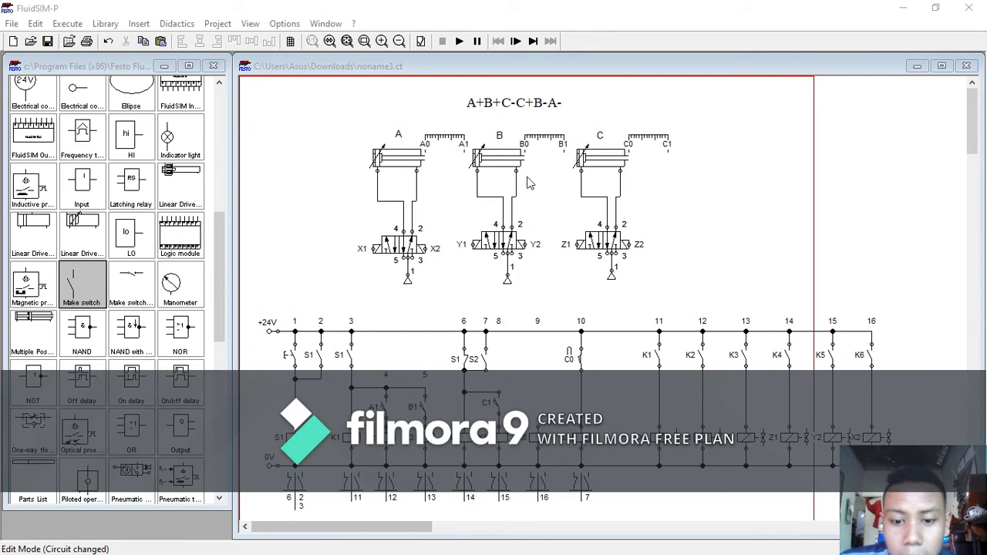
pyautogui.moveTo(81, 285); pyautogui.dragTo(537, 409)
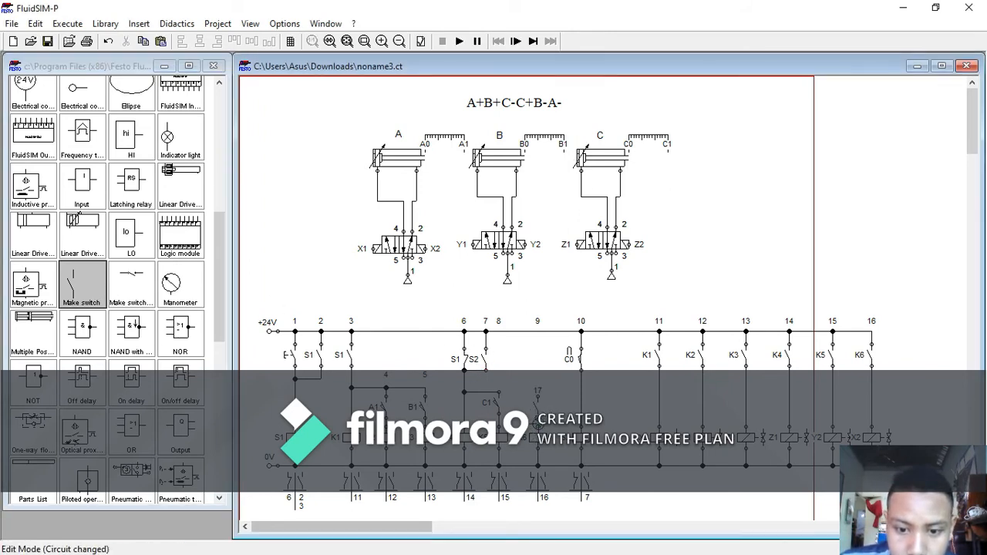
pyautogui.doubleClick(537, 405)
pyautogui.write('B0')
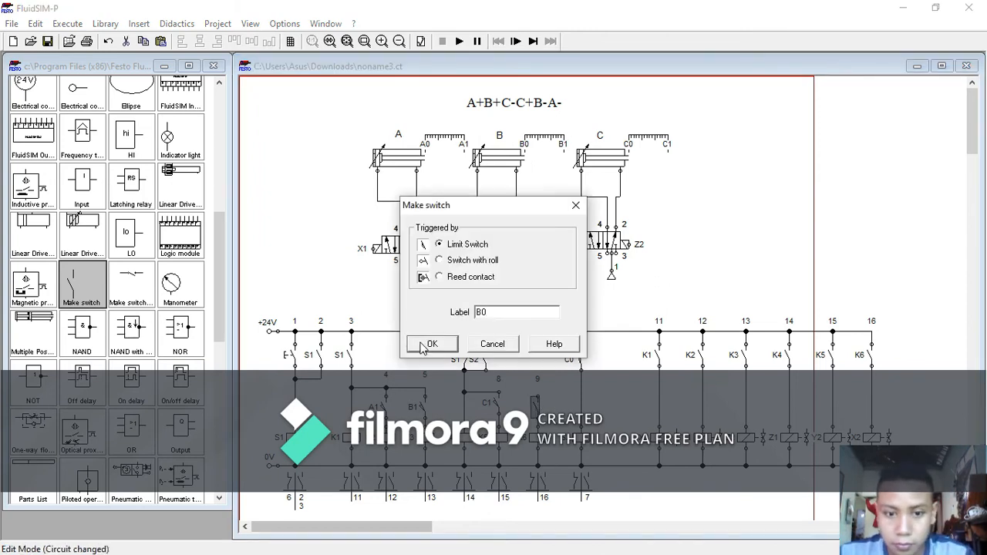
pyautogui.click(432, 343)
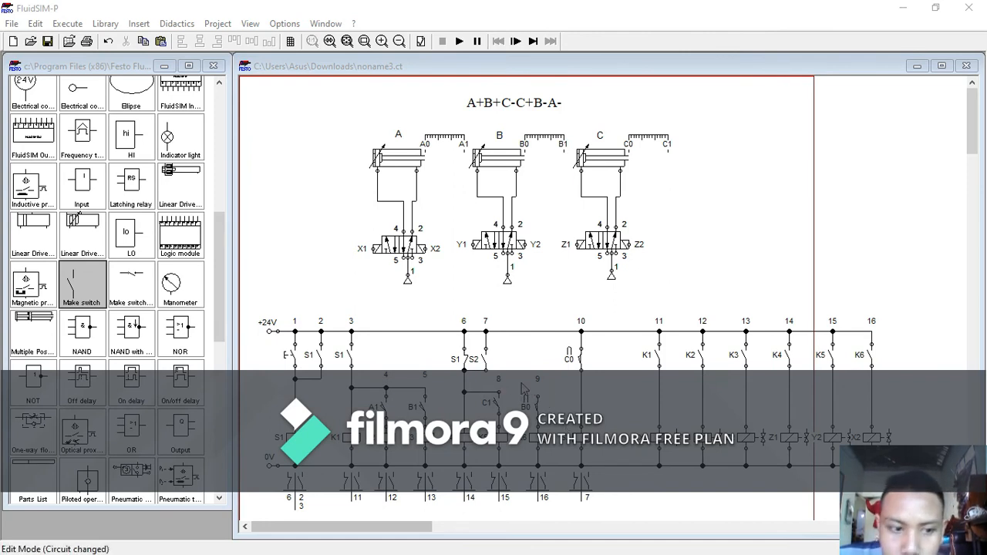
# Insert a make switch between the +24V rail and the B0 contact in the K6 branch and label it S1
pyautogui.moveTo(91, 286); pyautogui.dragTo(537, 361)
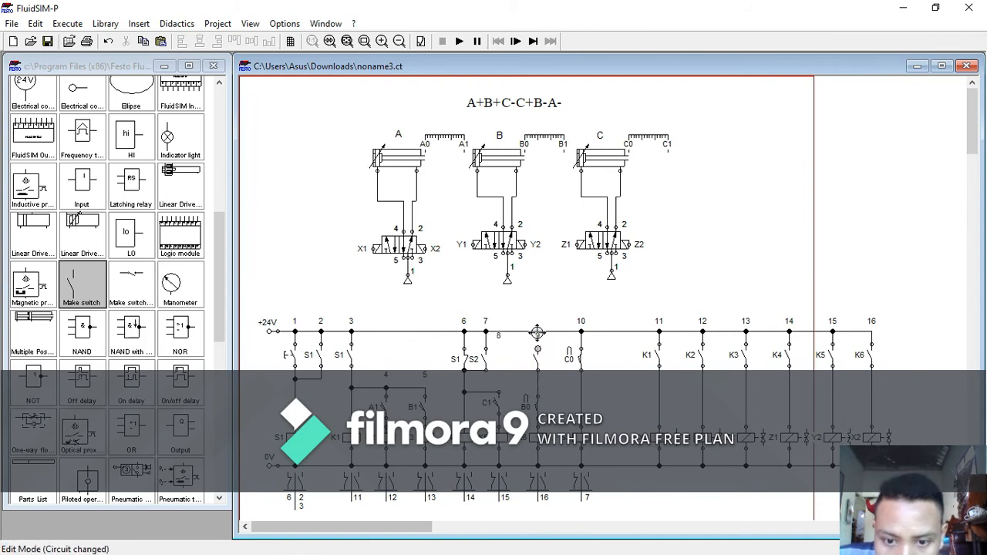
pyautogui.doubleClick(538, 359)
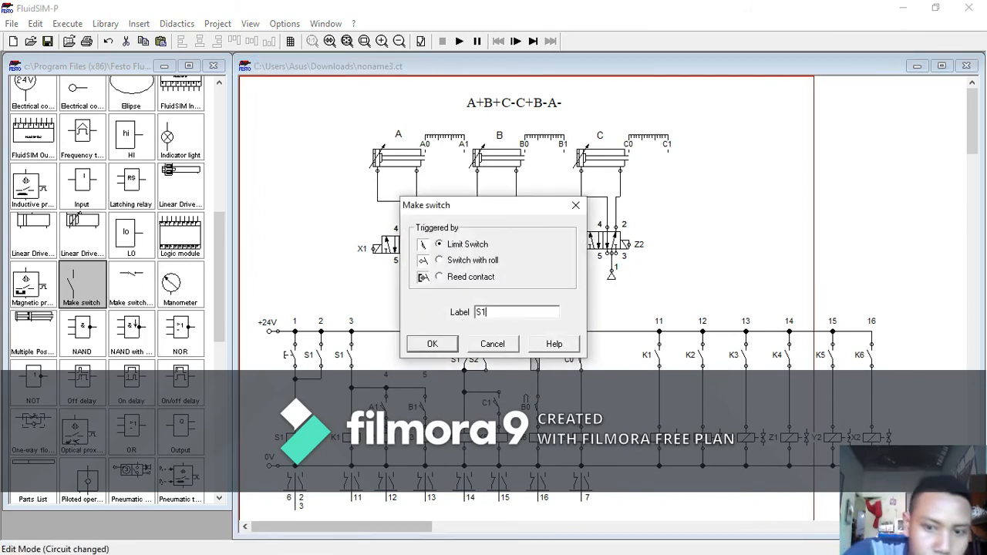
pyautogui.click(431, 343)
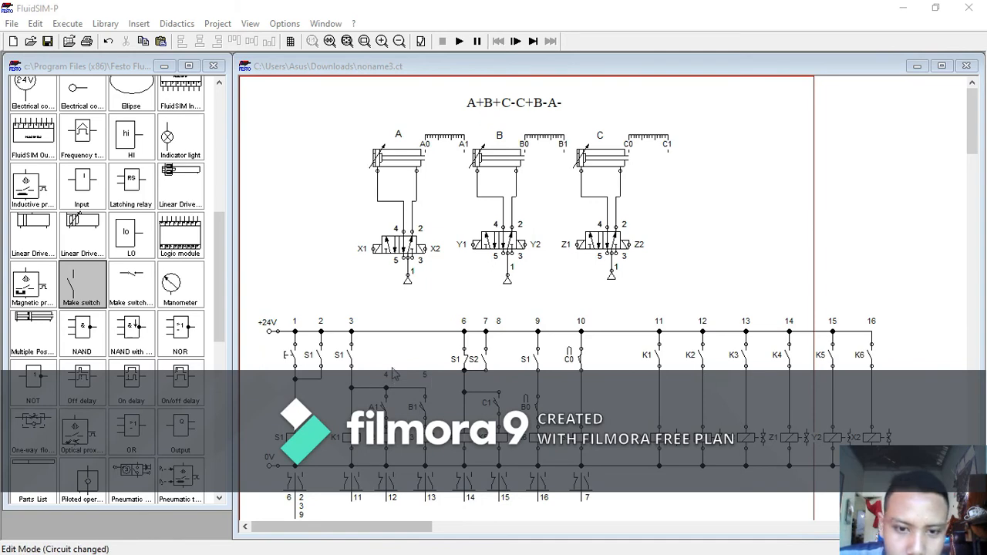
# Insert a break switch above the B1 contact in the K3 branch, fed from the branch line below the S1 contact
pyautogui.scroll(1, 77, 284)
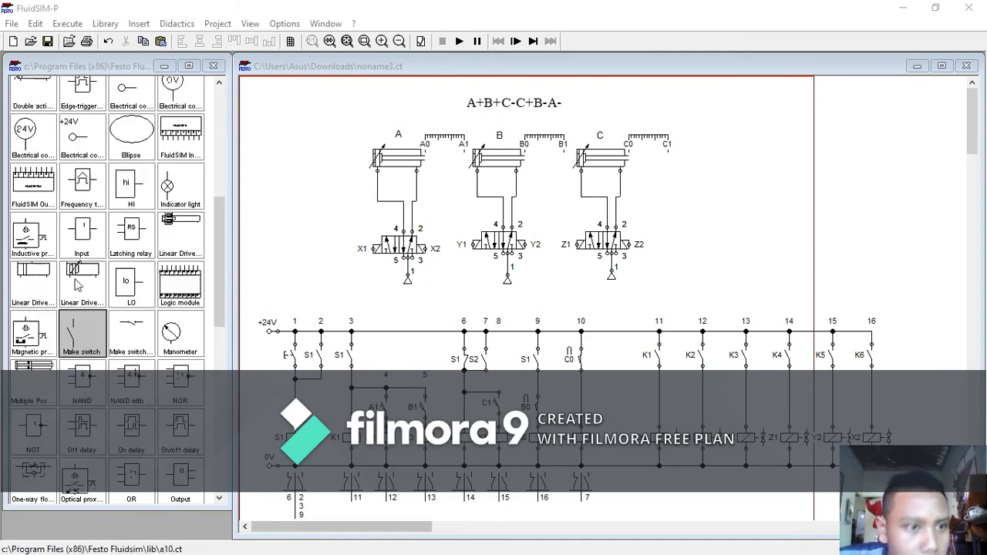
pyautogui.scroll(6, 77, 284)
pyautogui.moveTo(82, 185); pyautogui.dragTo(420, 369)
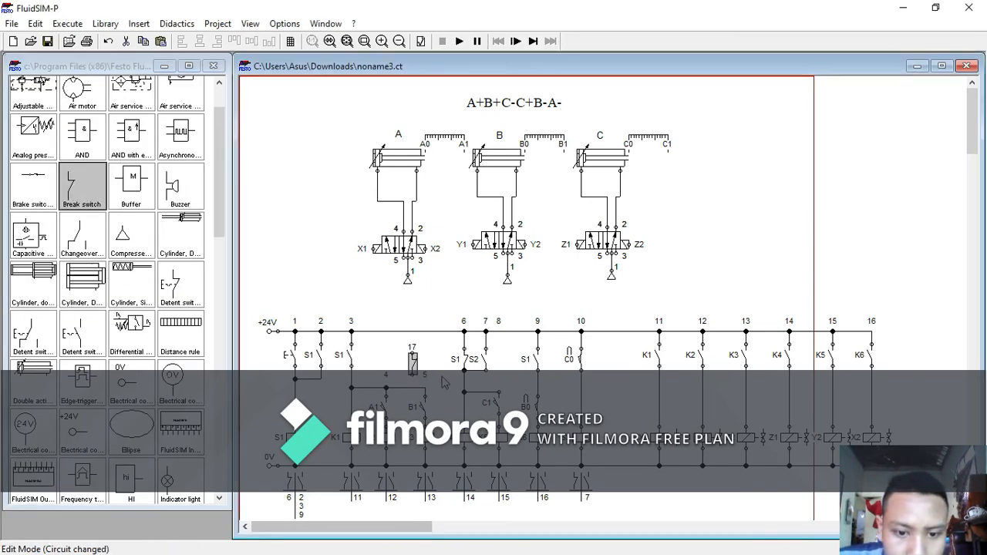
pyautogui.click(443, 383)
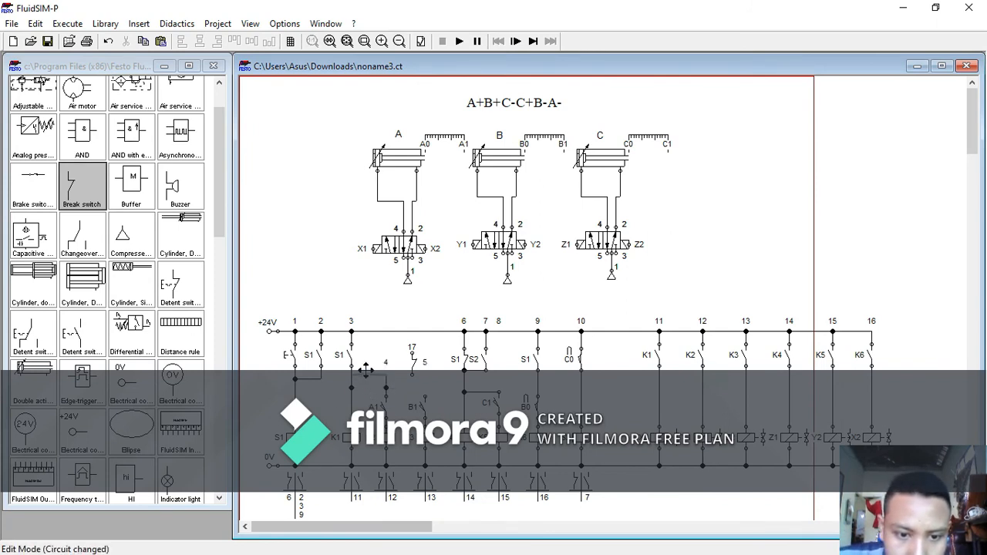
pyautogui.moveTo(426, 365); pyautogui.dragTo(426, 370)
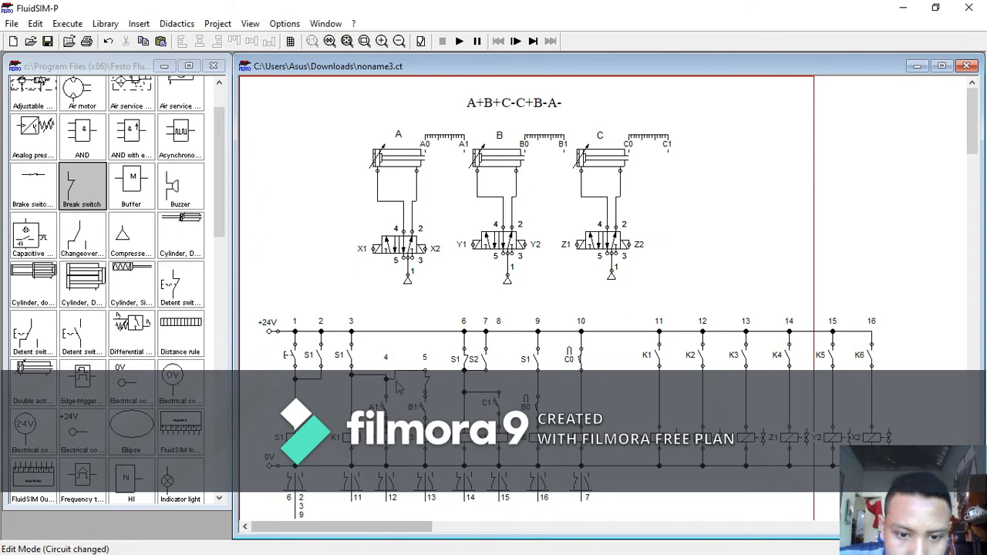
# Shift the S1 contact above relay K1 slightly upward to straighten the branch line, and label the break switch above B1 as S2
pyautogui.click(351, 359)
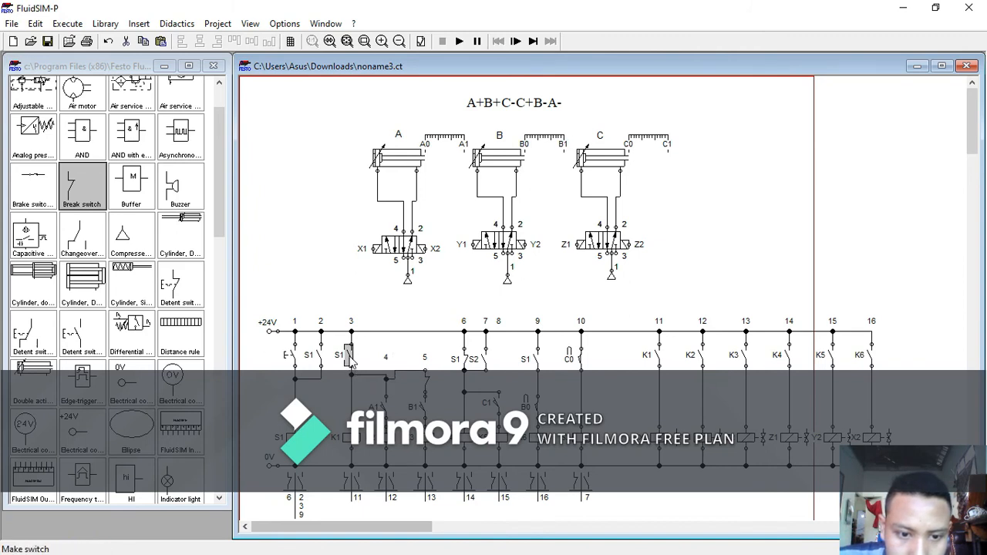
pyautogui.moveTo(349, 357)
pyautogui.mouseDown()
pyautogui.moveTo(349, 345)
pyautogui.moveTo(352, 370)
pyautogui.moveTo(386, 371)
pyautogui.moveTo(350, 353)
pyautogui.mouseUp()
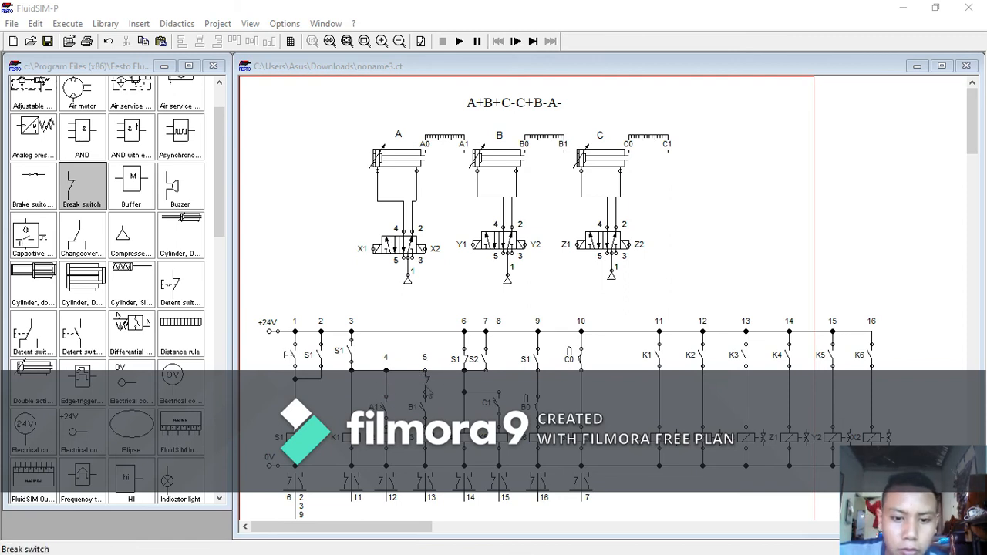
pyautogui.doubleClick(426, 383)
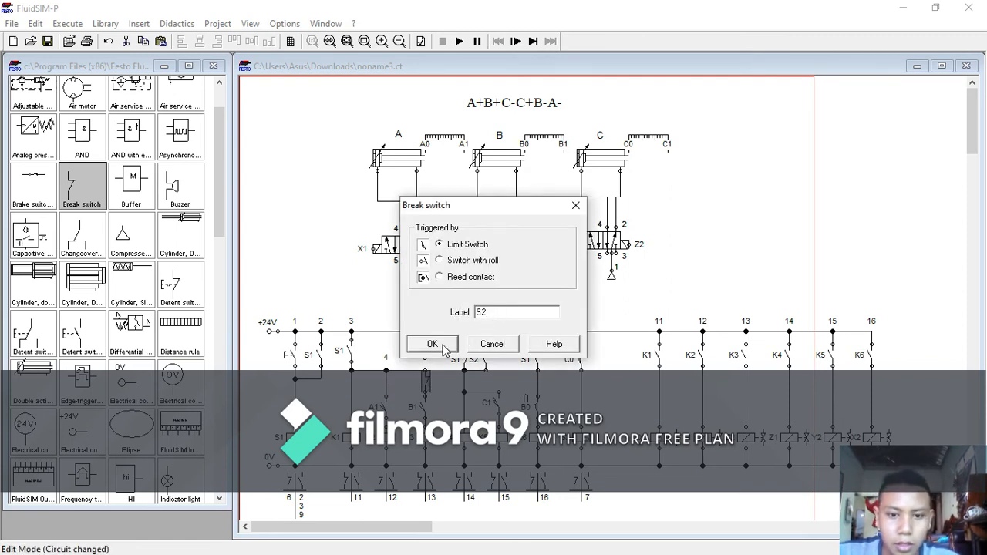
pyautogui.click(443, 345)
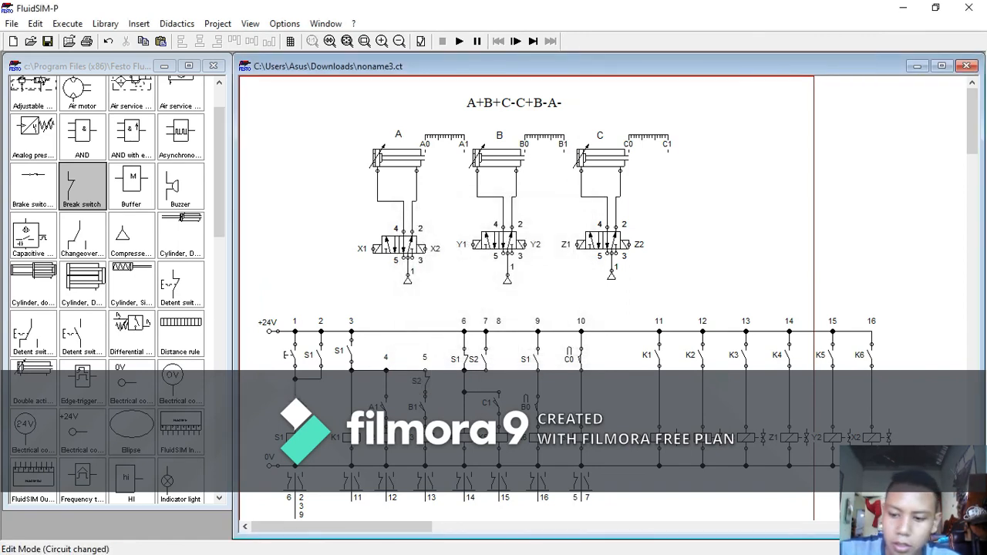
# Insert a break switch above relay S1, below the start pushbutton and its latching contact, and label it S2
pyautogui.moveTo(99, 197); pyautogui.dragTo(321, 370)
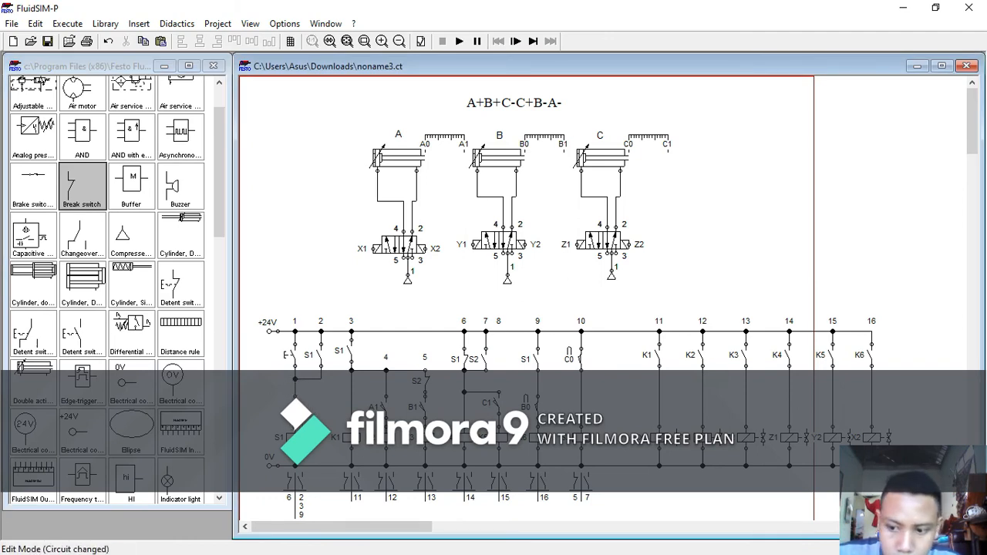
pyautogui.doubleClick(294, 407)
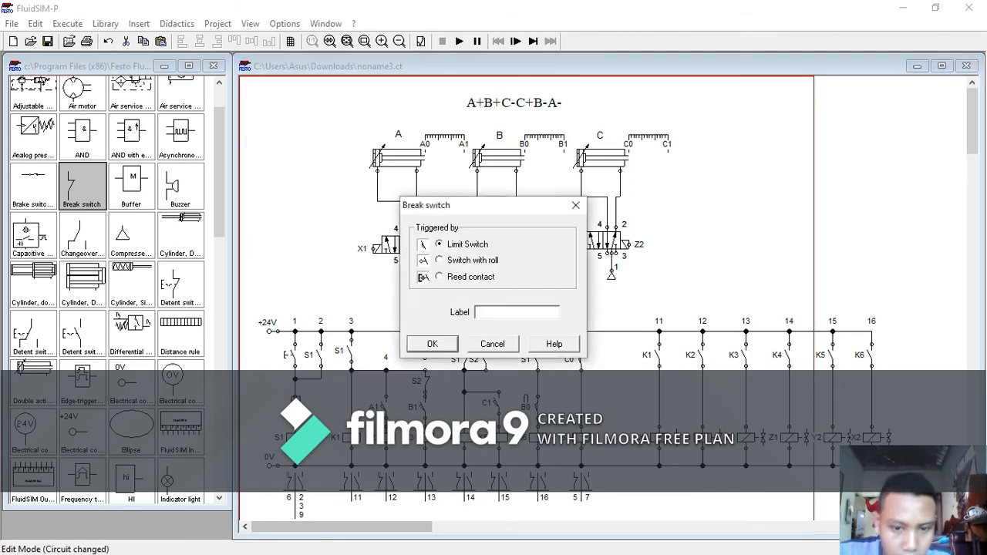
pyautogui.click(432, 344)
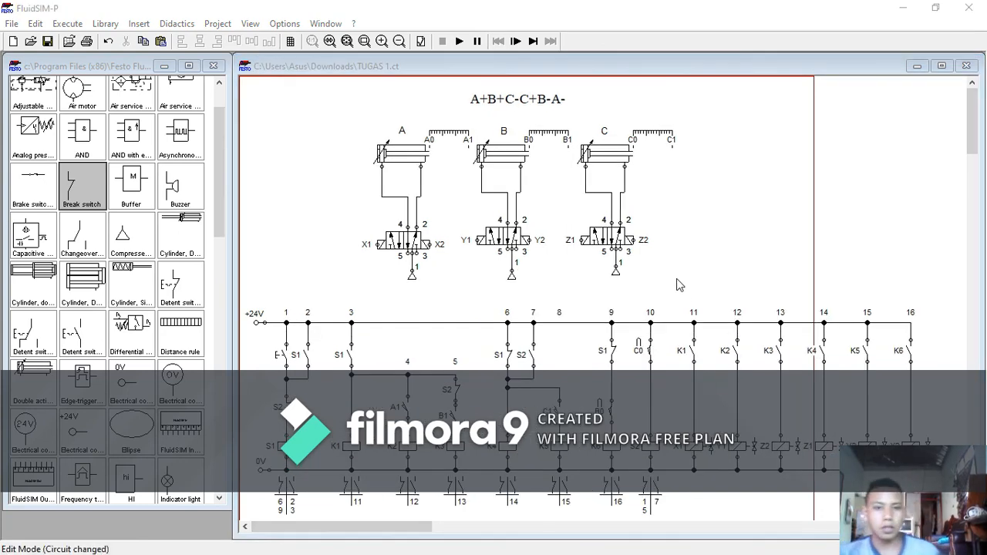
# Simulate the TUGAS 1 circuit, operate the start pushbutton to test the cylinder sequence, and stop the simulation
pyautogui.click(458, 41)
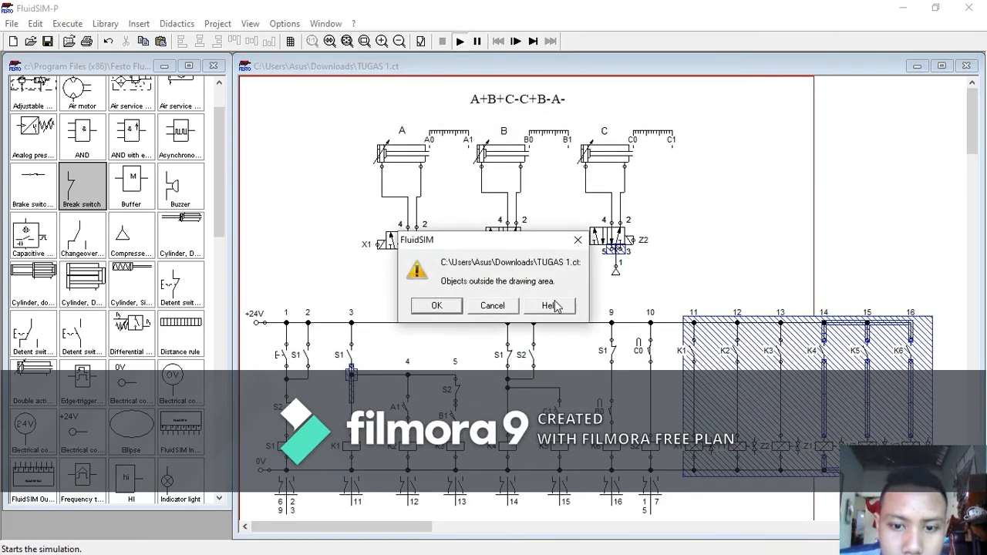
pyautogui.click(455, 308)
pyautogui.click(456, 309)
pyautogui.click(456, 308)
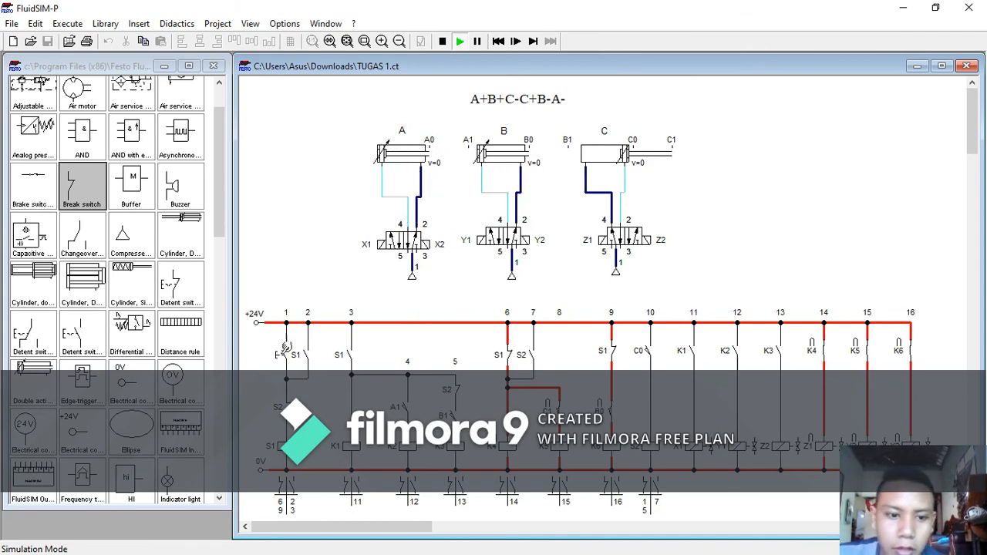
pyautogui.click(273, 355)
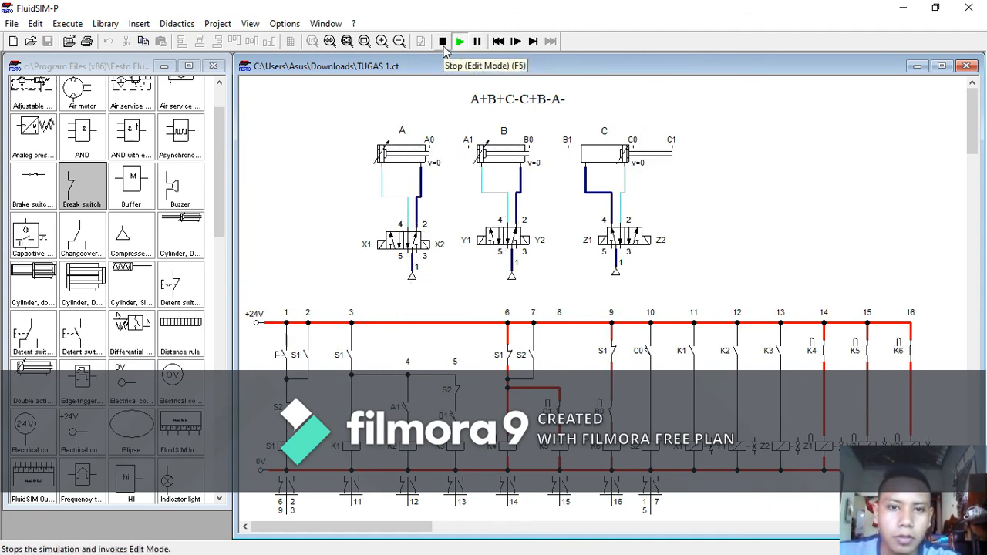
pyautogui.click(443, 49)
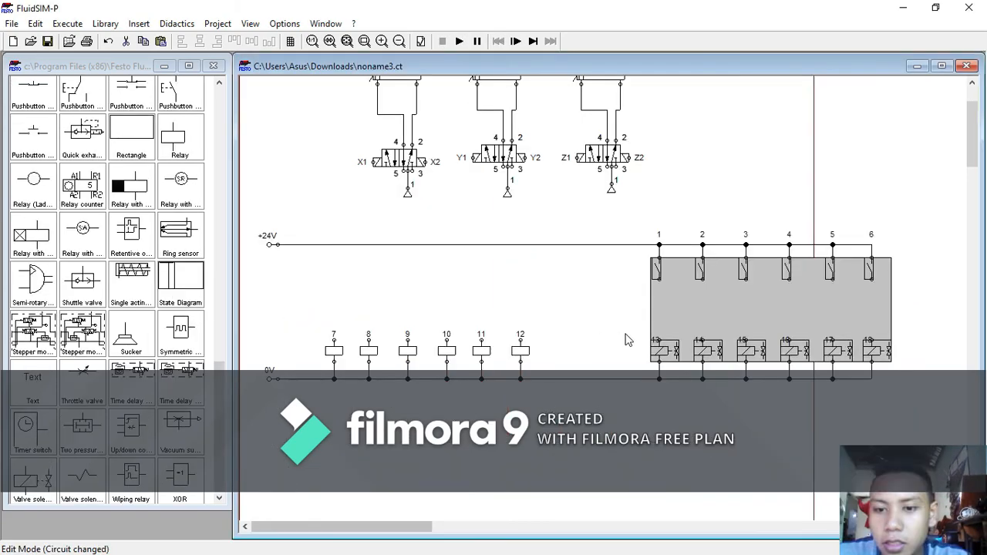